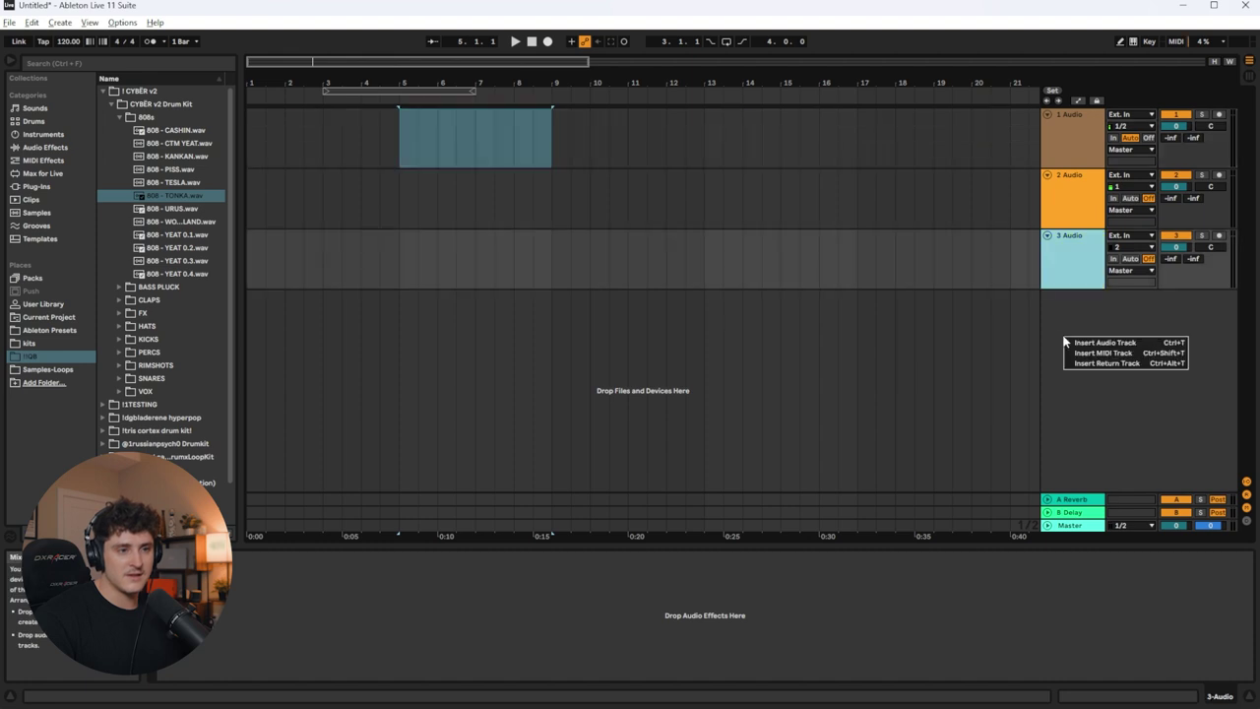
# Step: Insert a MIDI track above the audio tracks and create an empty four-bar MIDI clip from bar 5 to bar 9
pyautogui.click(1093, 352)
pyautogui.moveTo(1072, 336); pyautogui.dragTo(1060, 130)
pyautogui.hotkey('ctrl', 'shift', 'm')
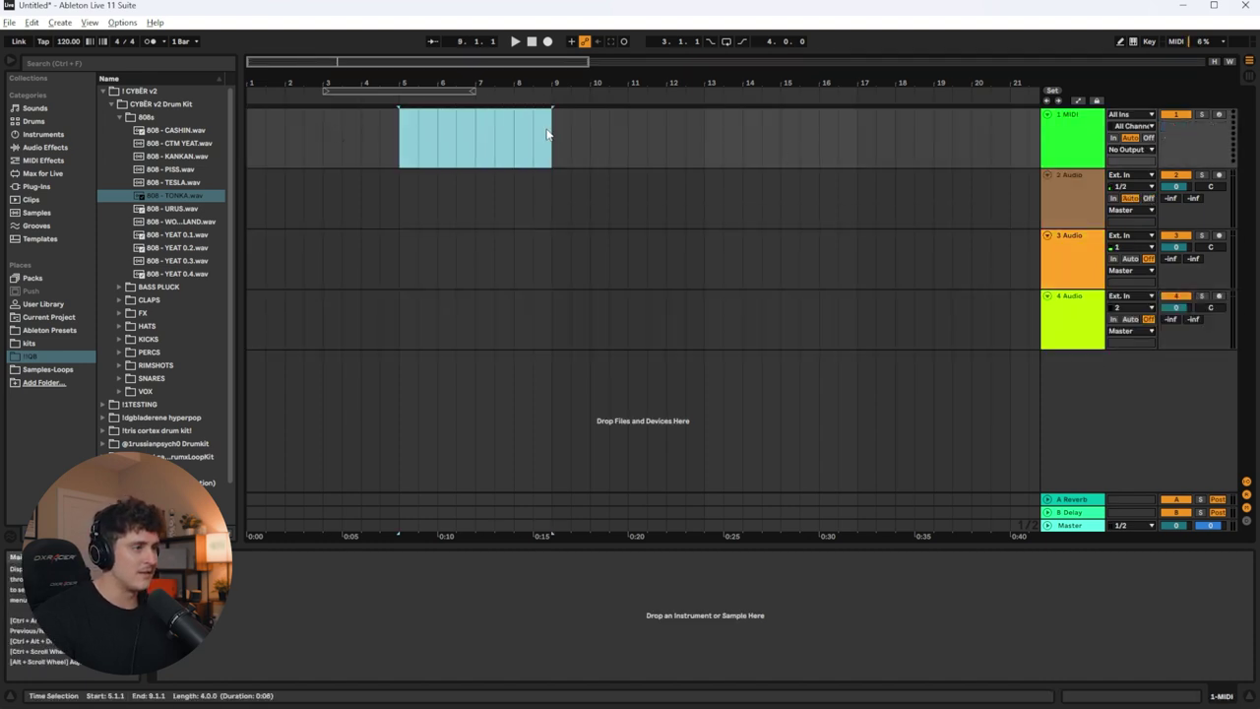
pyautogui.hotkey('ctrl', 'shift', 'm')
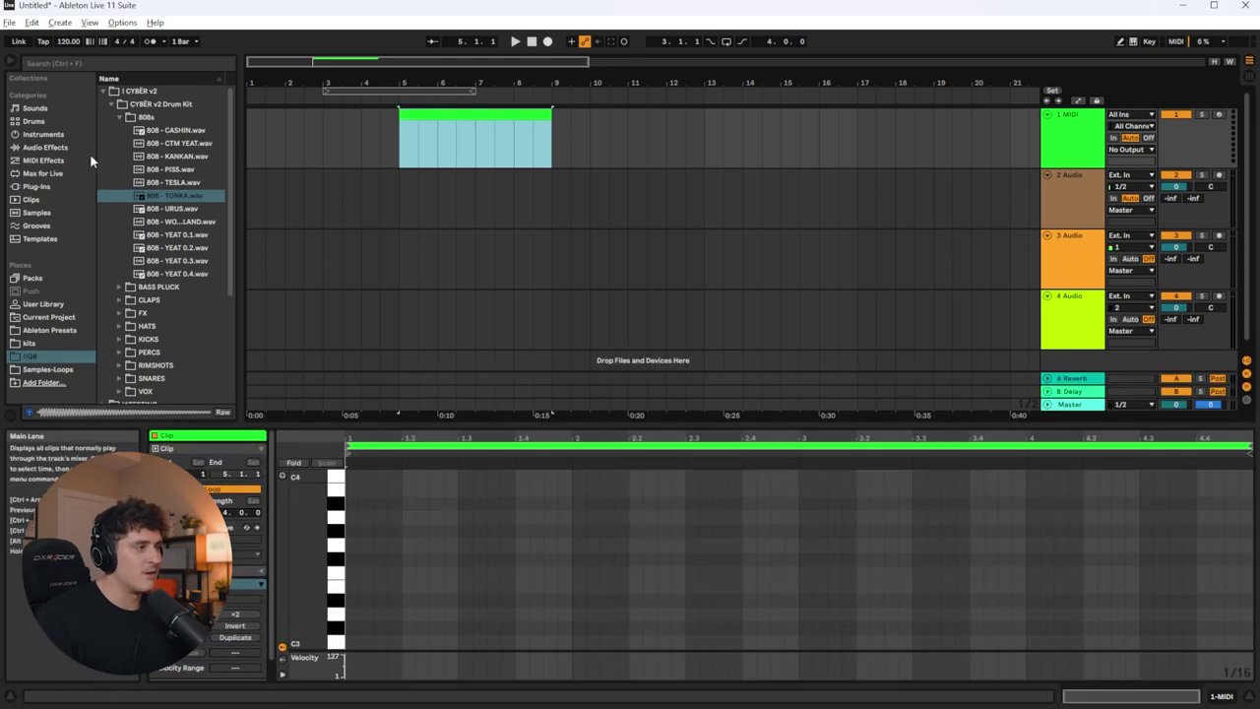
# Step: Search the plug-ins for serum, load Serum_x64 on the MIDI track and reposition its window
pyautogui.click(36, 186)
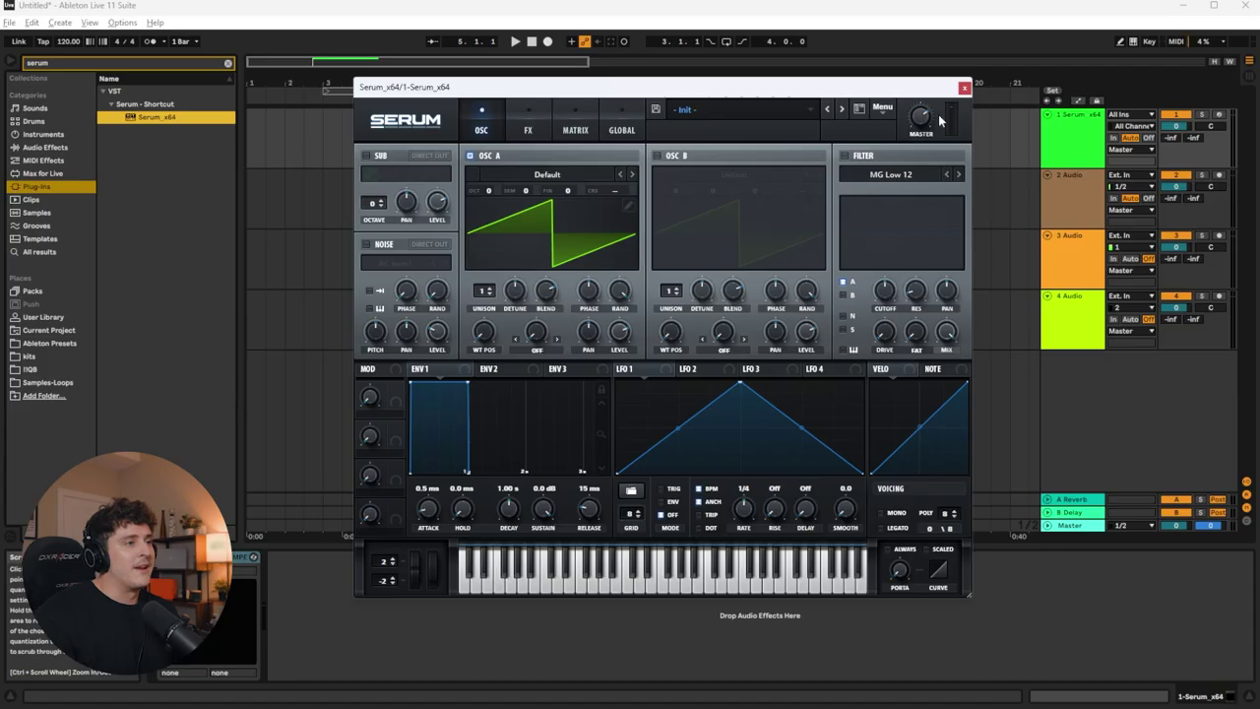
pyautogui.moveTo(596, 90); pyautogui.dragTo(569, 87)
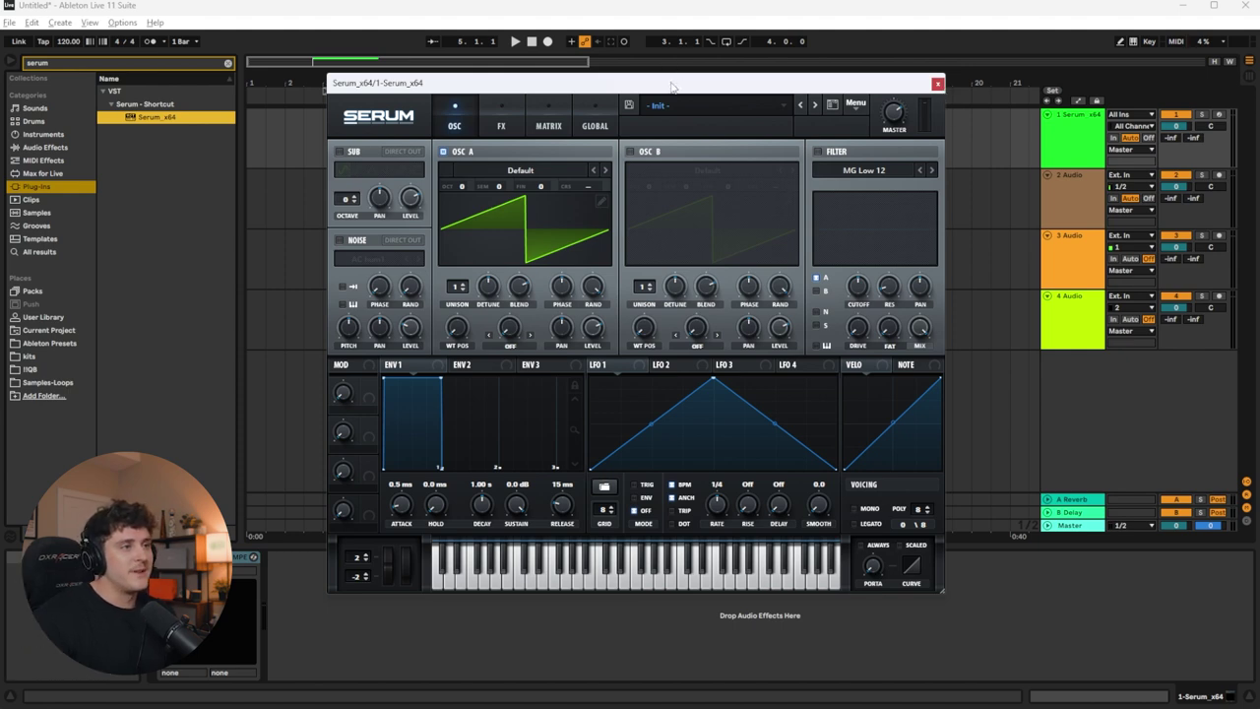
pyautogui.moveTo(672, 88); pyautogui.dragTo(687, 85)
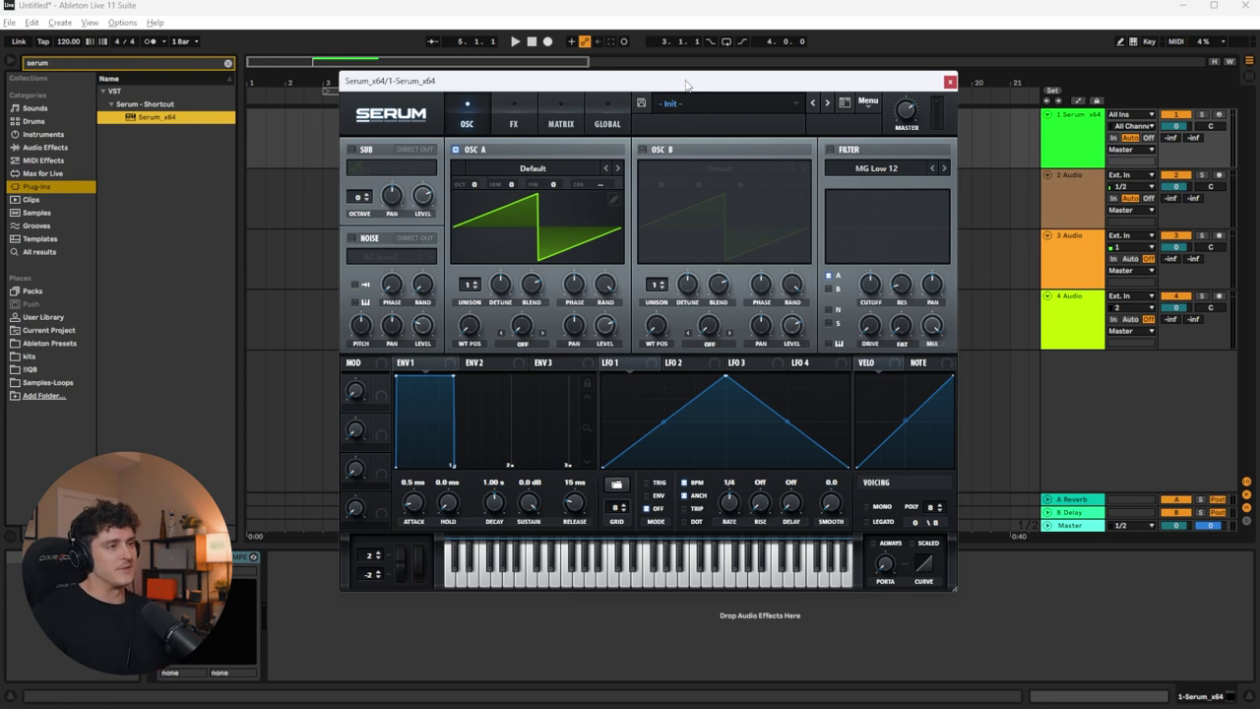
pyautogui.moveTo(688, 84); pyautogui.dragTo(697, 81)
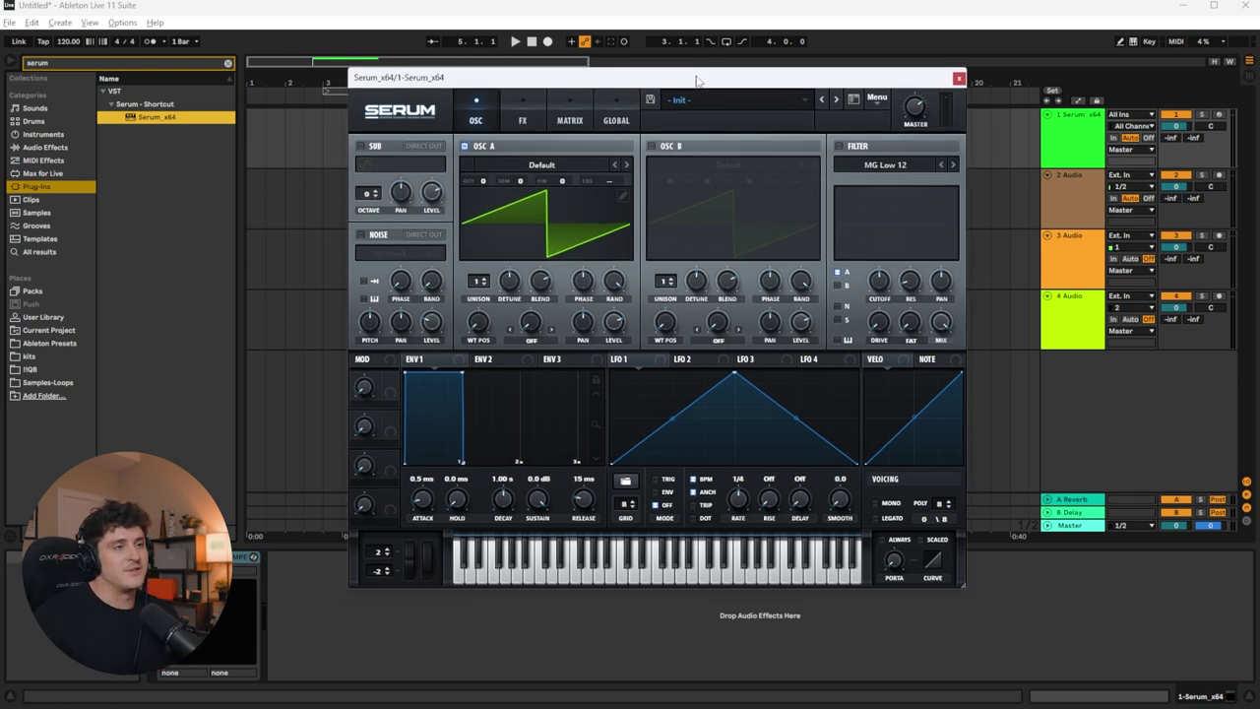
pyautogui.moveTo(697, 78); pyautogui.dragTo(724, 67)
# Step: Load the synth - chainsaw preset from the CYBER - Serum Bank and audition it with a few notes
pyautogui.click(726, 89)
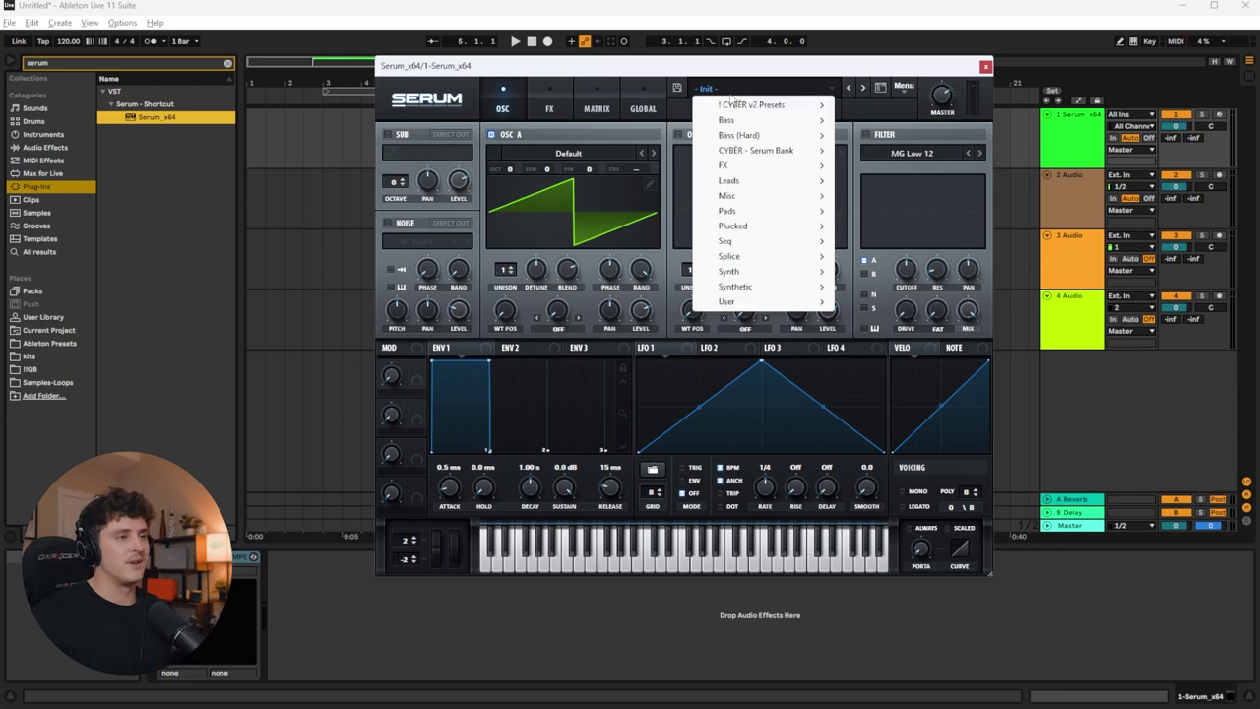
pyautogui.moveTo(755, 153)
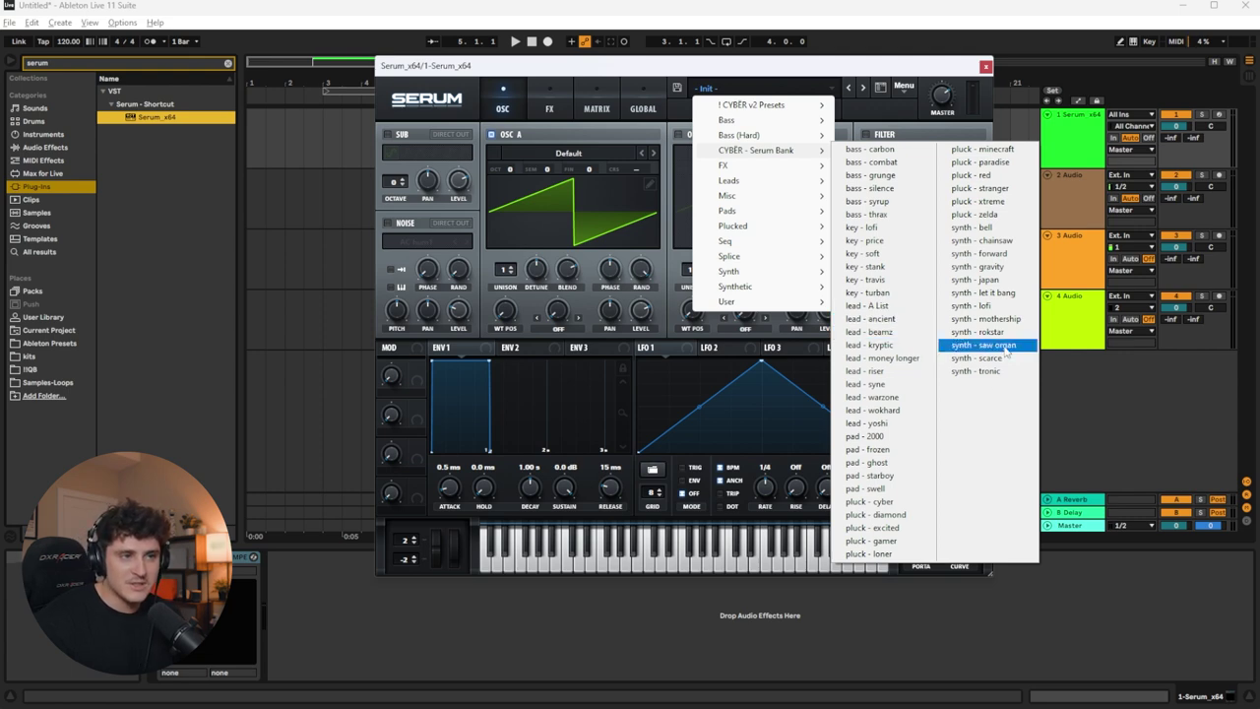
pyautogui.click(1008, 242)
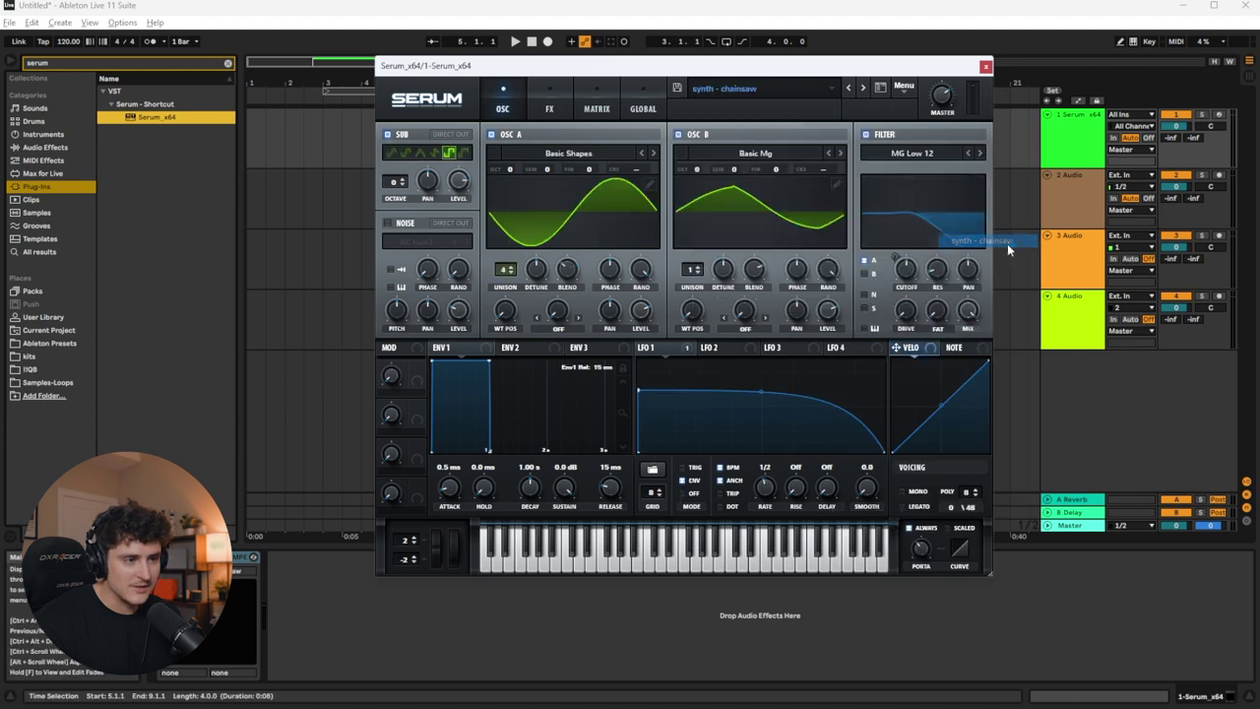
pyautogui.moveTo(652, 566); pyautogui.dragTo(622, 566)
pyautogui.click(702, 565)
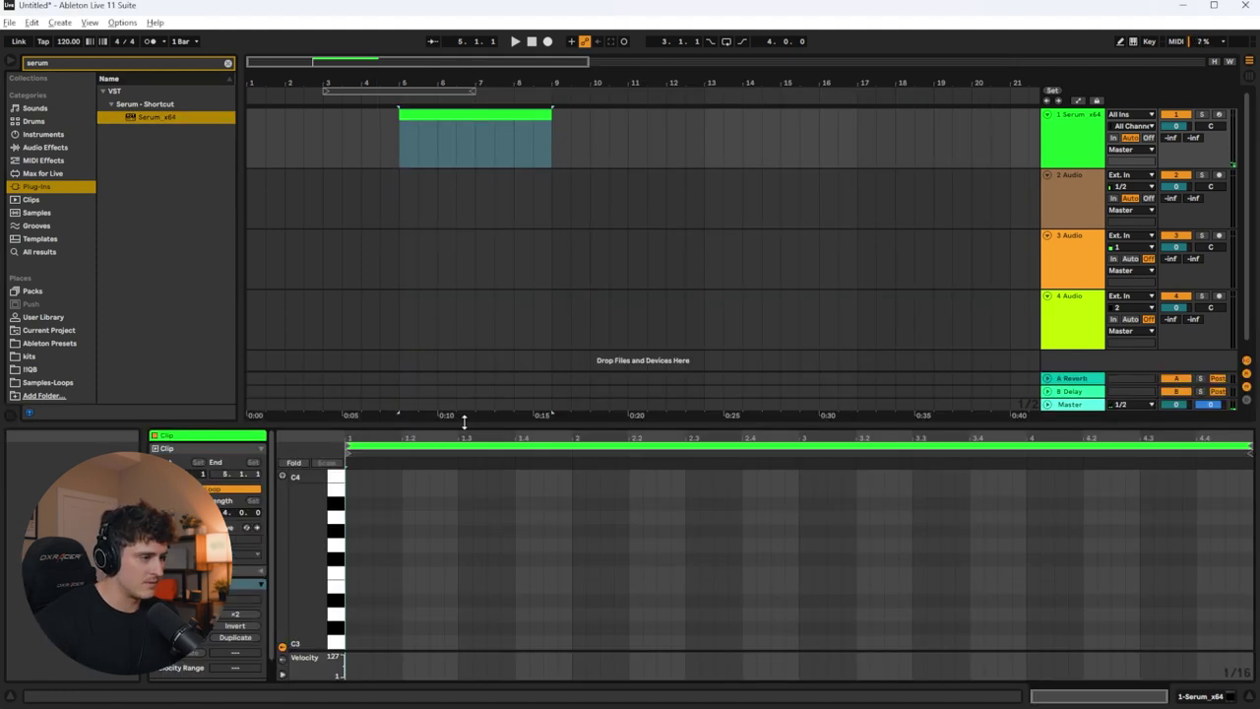
# Step: Enlarge the clip's piano roll and set the clip's scale to A Minor
pyautogui.moveTo(466, 422); pyautogui.dragTo(473, 207)
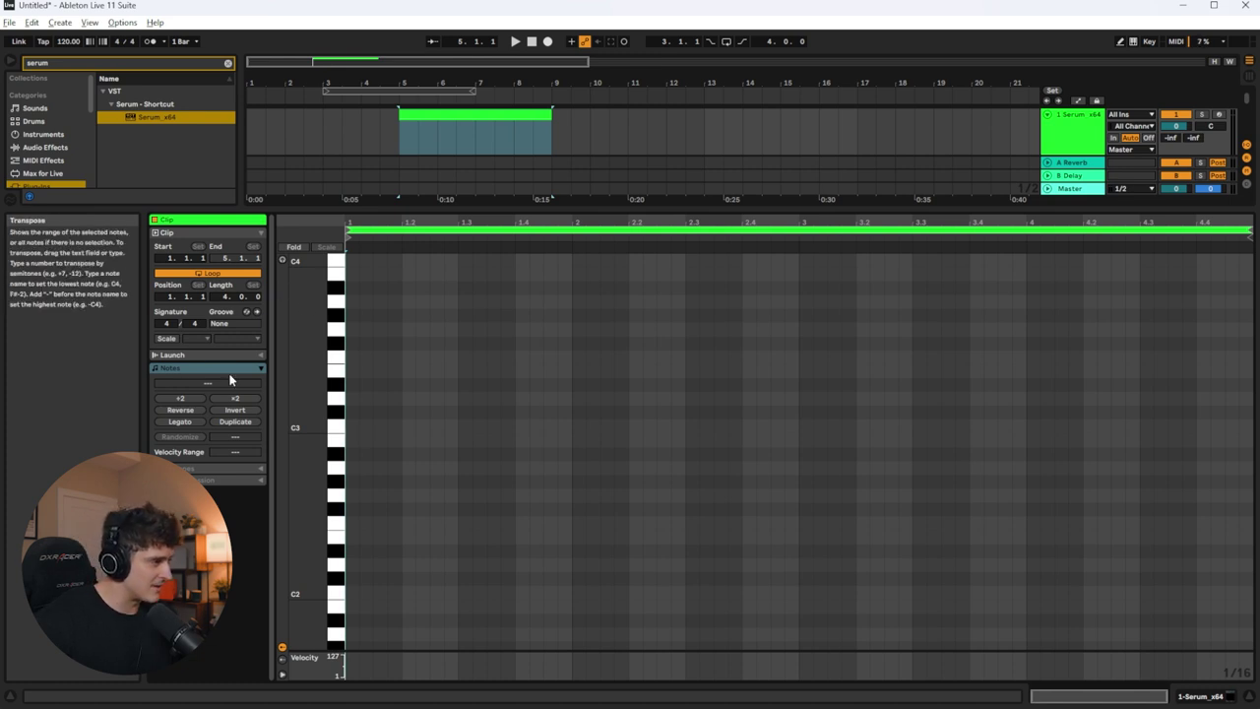
pyautogui.click(166, 338)
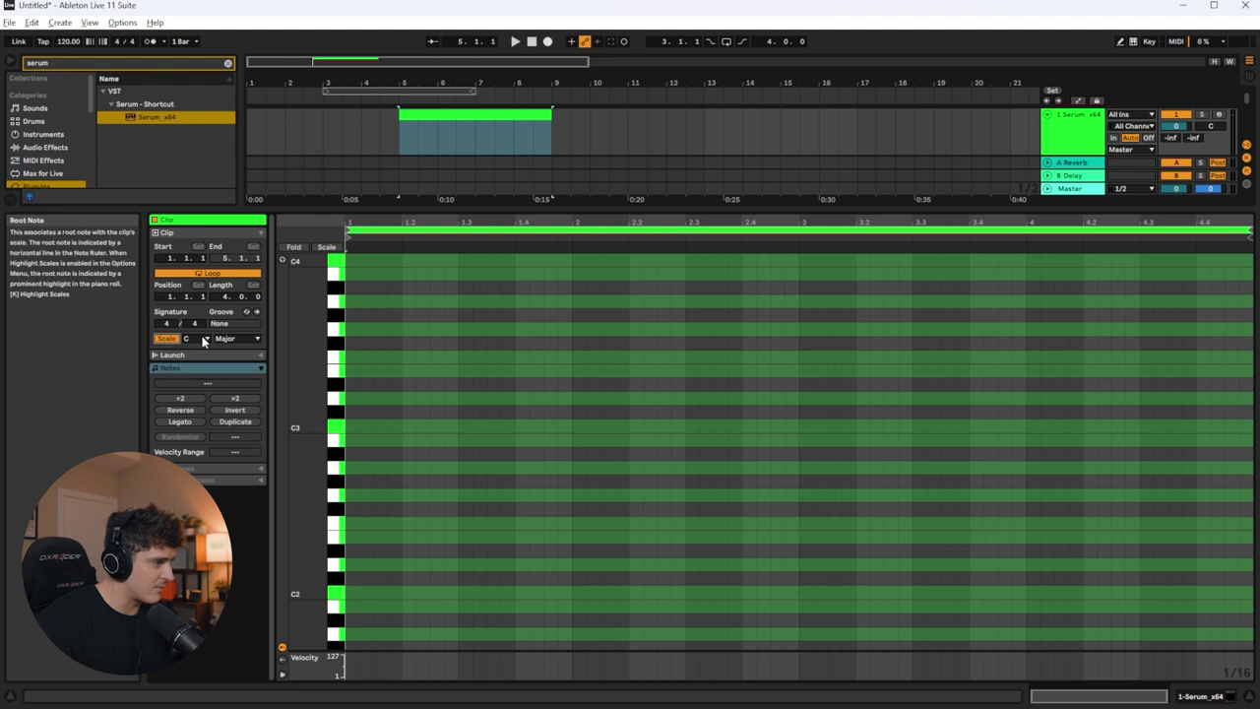
pyautogui.click(197, 339)
pyautogui.click(196, 443)
pyautogui.click(200, 340)
pyautogui.click(191, 441)
pyautogui.click(236, 338)
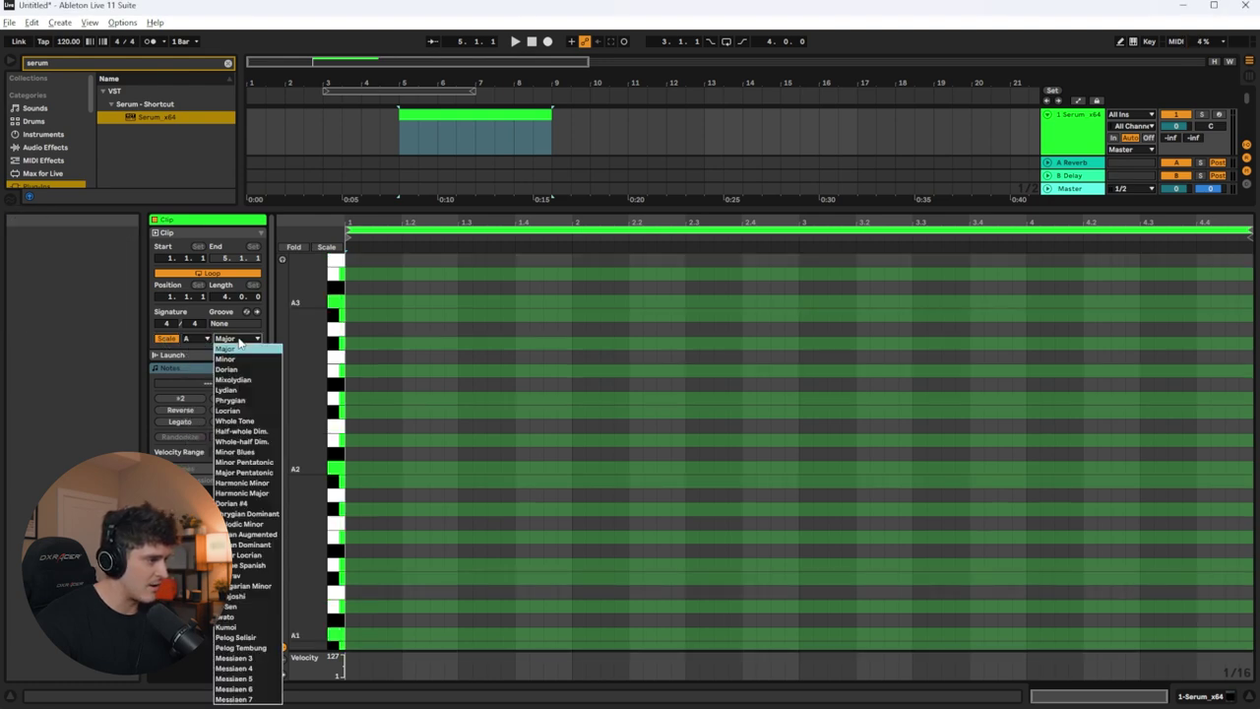
pyautogui.click(237, 356)
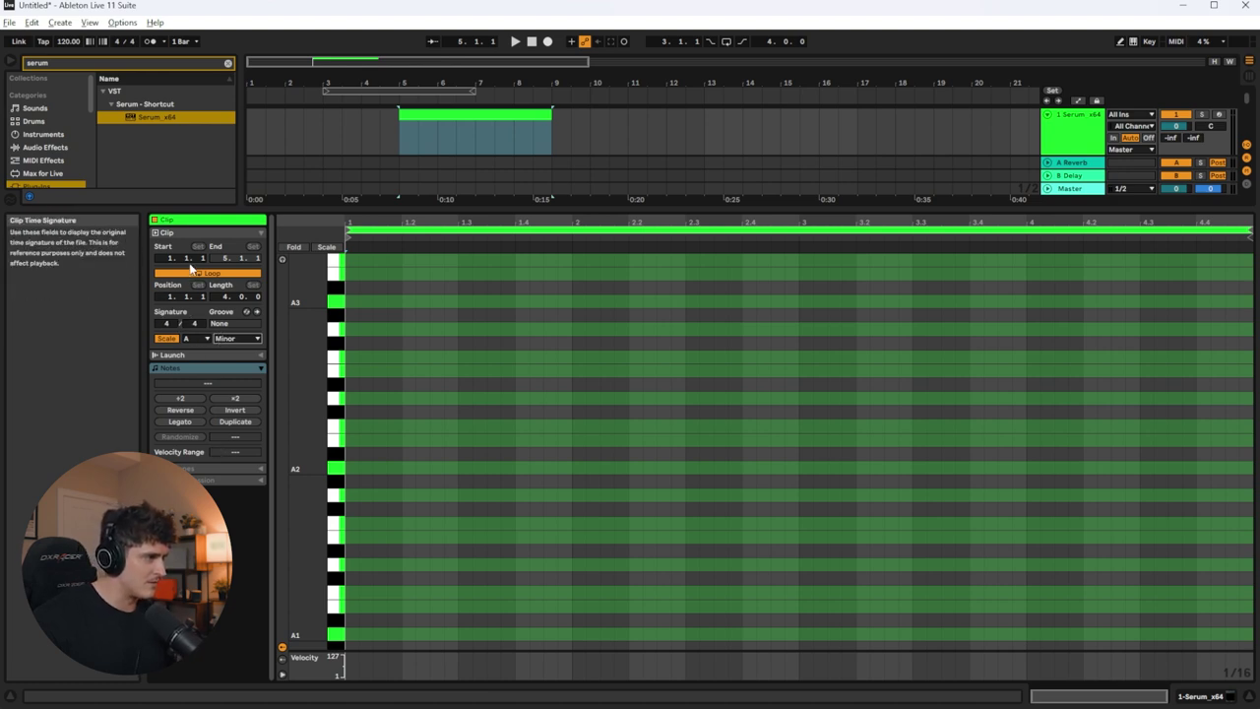
# Step: Fold the piano roll so that only the rows belonging to the scale are shown
pyautogui.click(294, 248)
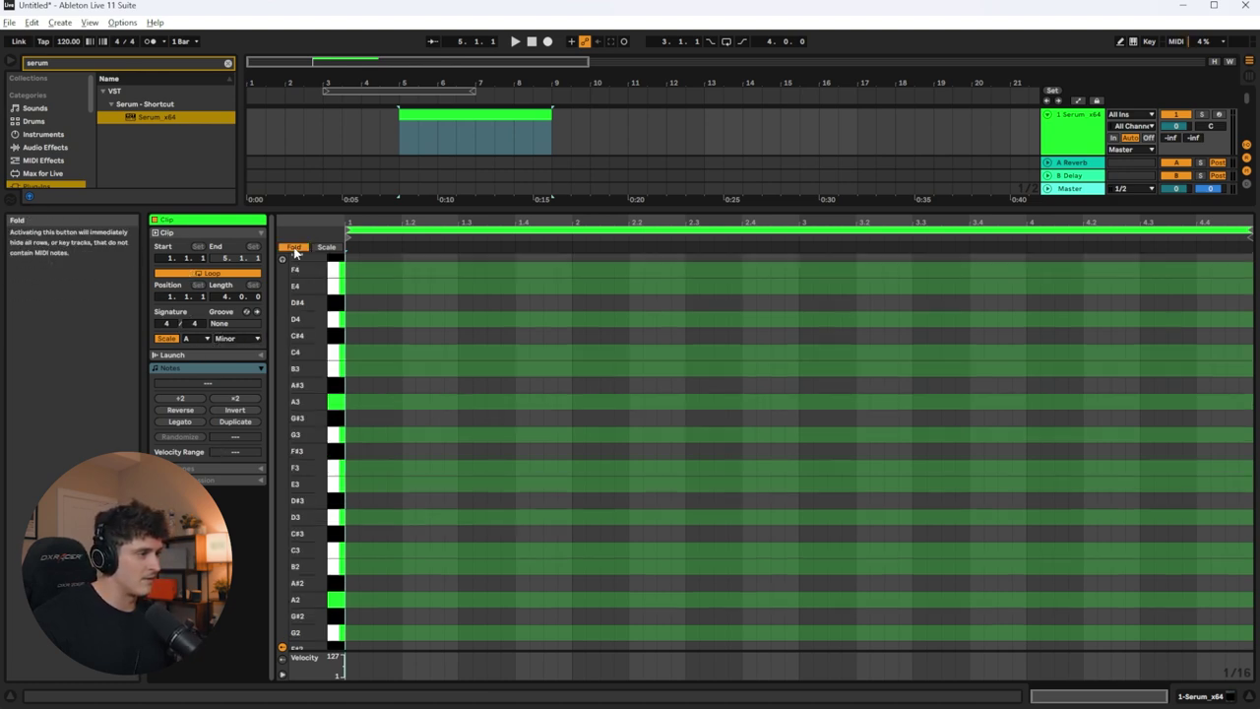
pyautogui.click(295, 248)
pyautogui.click(325, 247)
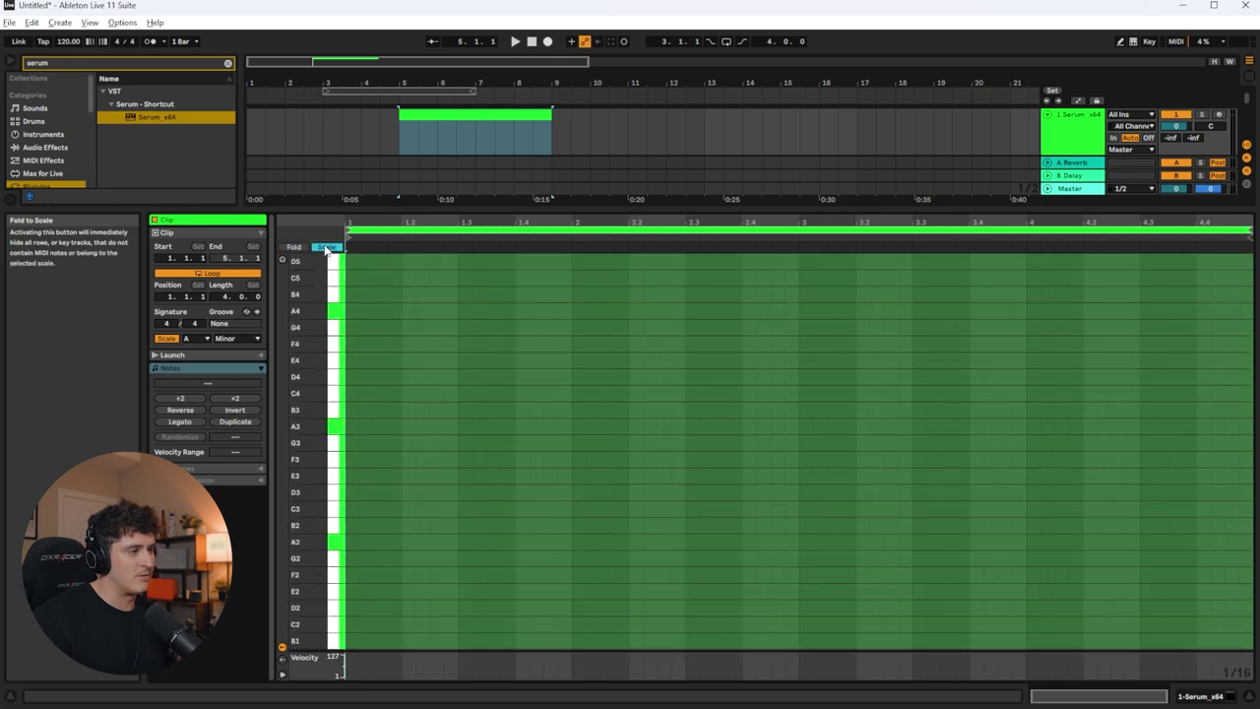
# Step: Place a one-beat A2 note at the clip's start and play it back with the metronome on
pyautogui.click(350, 431)
pyautogui.doubleClick(352, 431)
pyautogui.press('space')
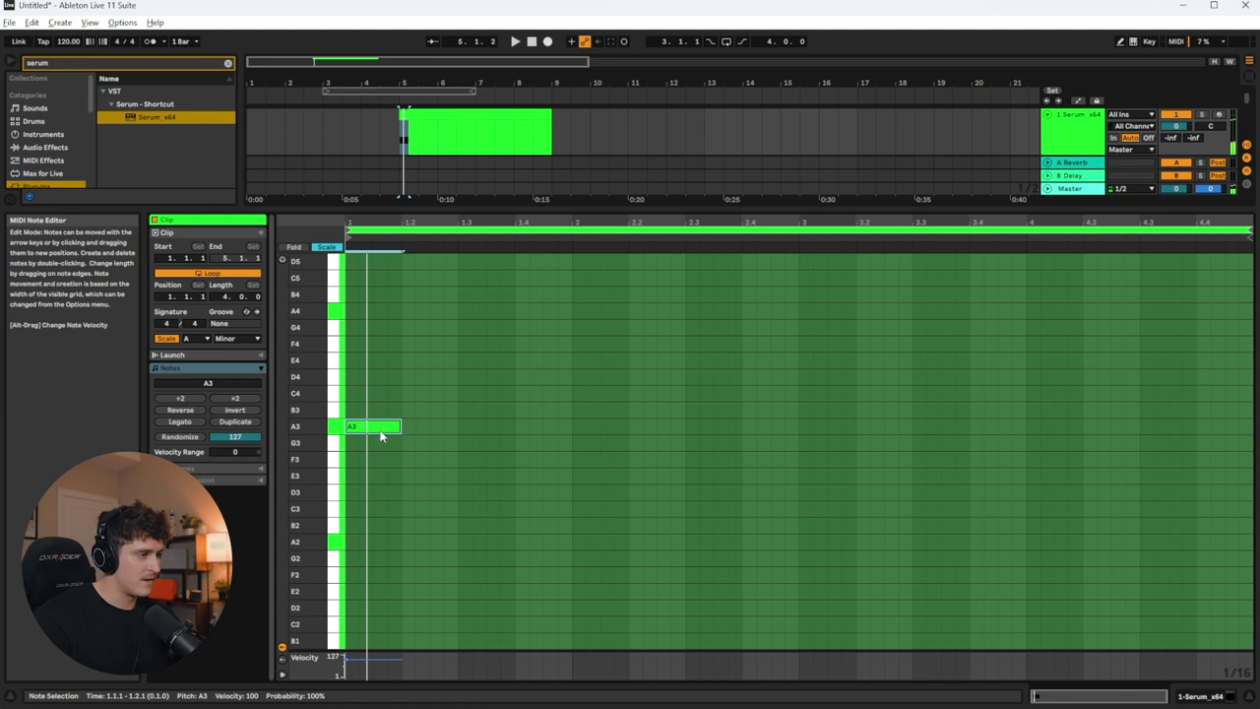
pyautogui.moveTo(372, 441); pyautogui.dragTo(374, 541)
pyautogui.scroll(-2, 473, 541)
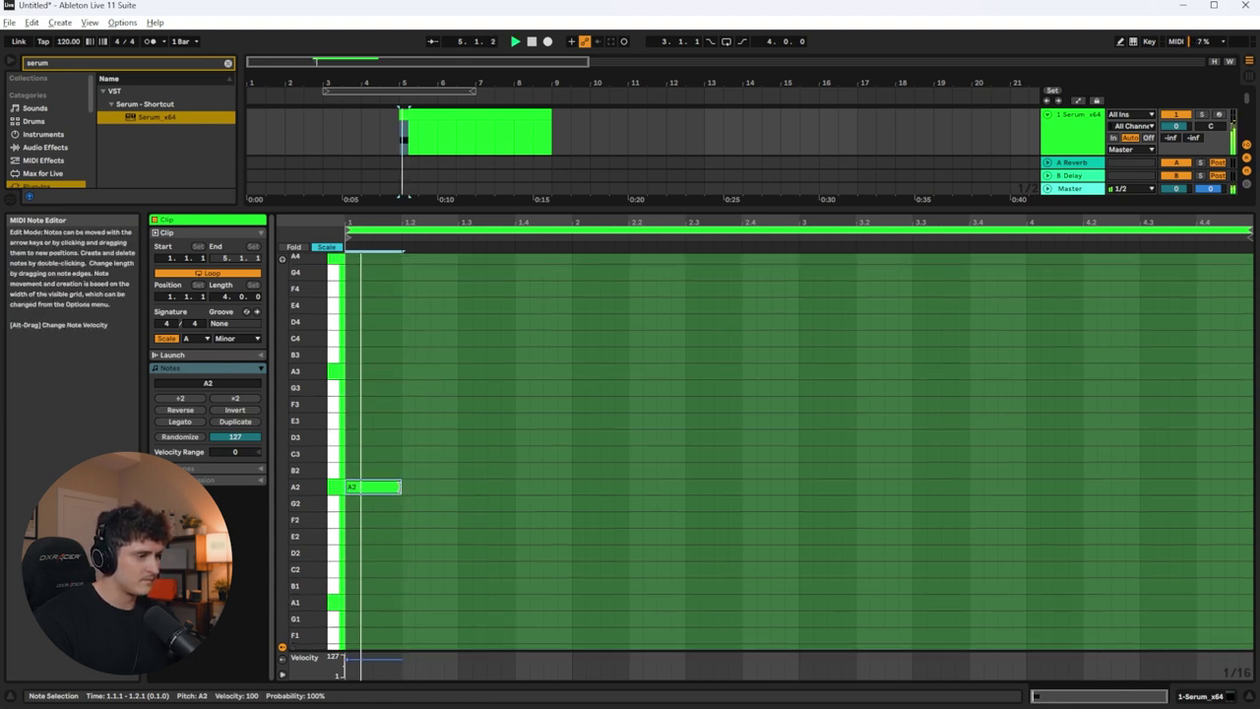
pyautogui.click(149, 42)
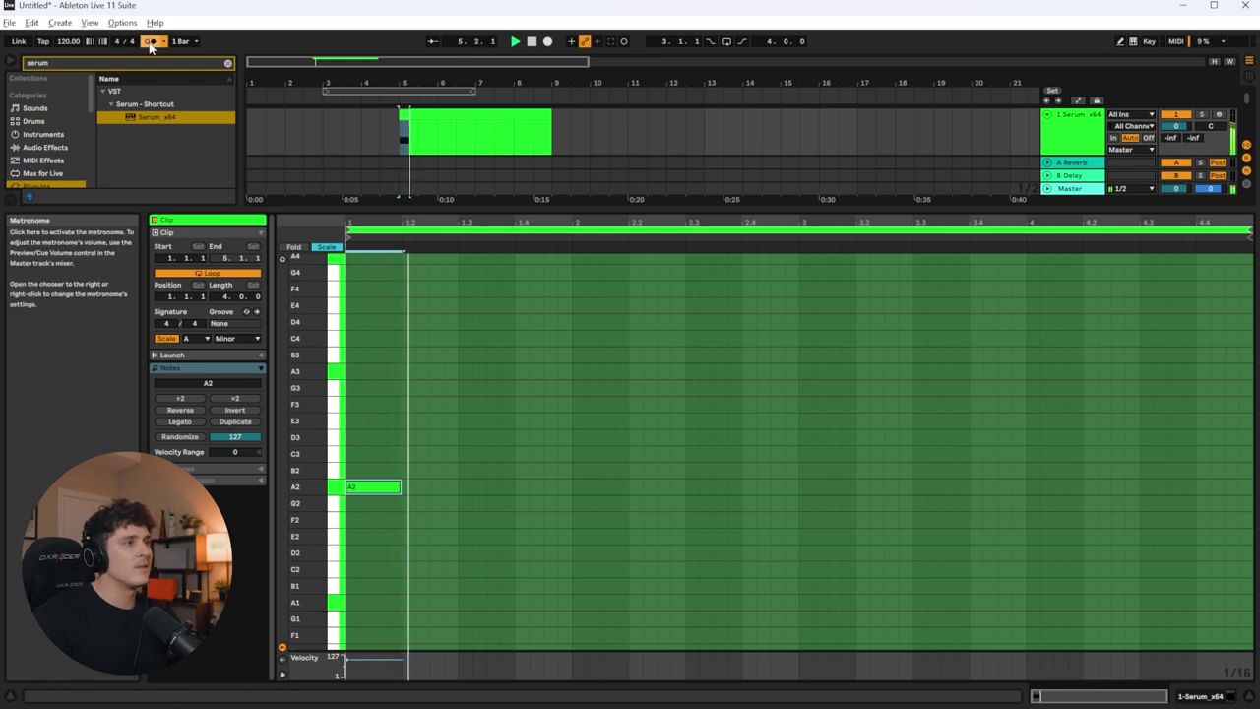
# Step: Extend the opening A2 note to 1.2.3 and continue the line with E2 up to 1.4 and F2 up to 2.2
pyautogui.moveTo(401, 486)
pyautogui.mouseDown()
pyautogui.moveTo(586, 486)
pyautogui.moveTo(412, 492)
pyautogui.mouseUp()
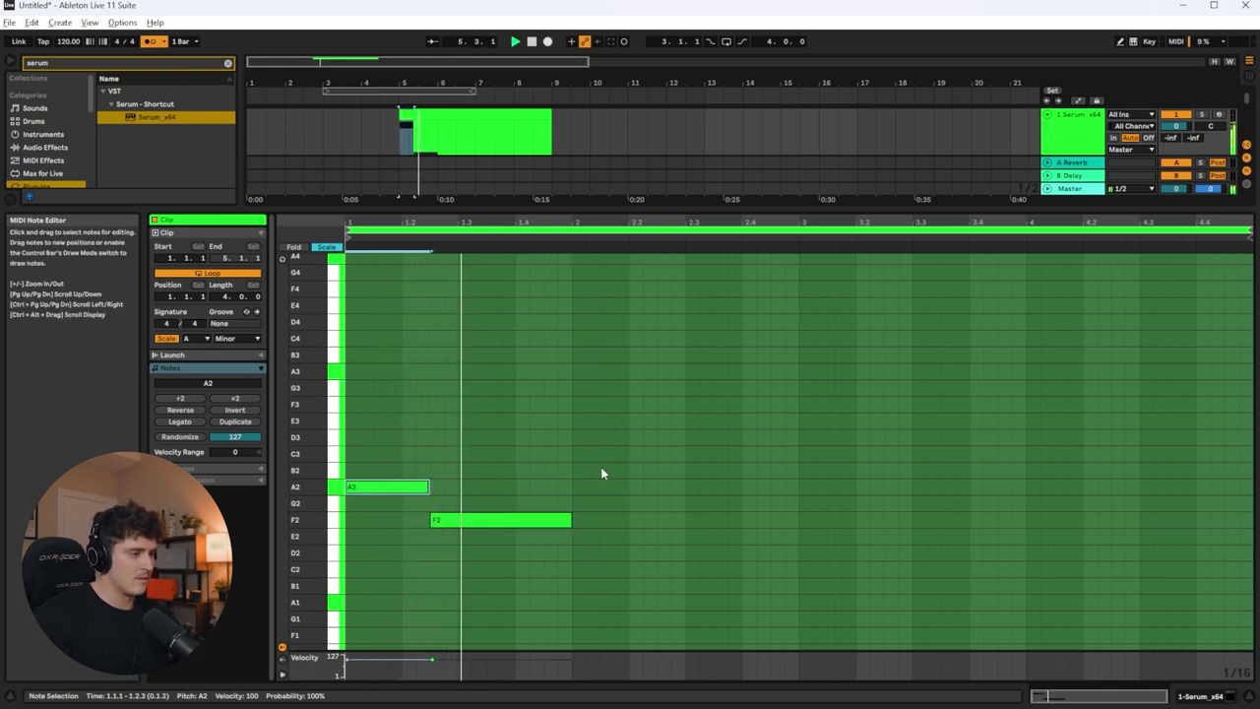
pyautogui.press('space')
pyautogui.press('space')
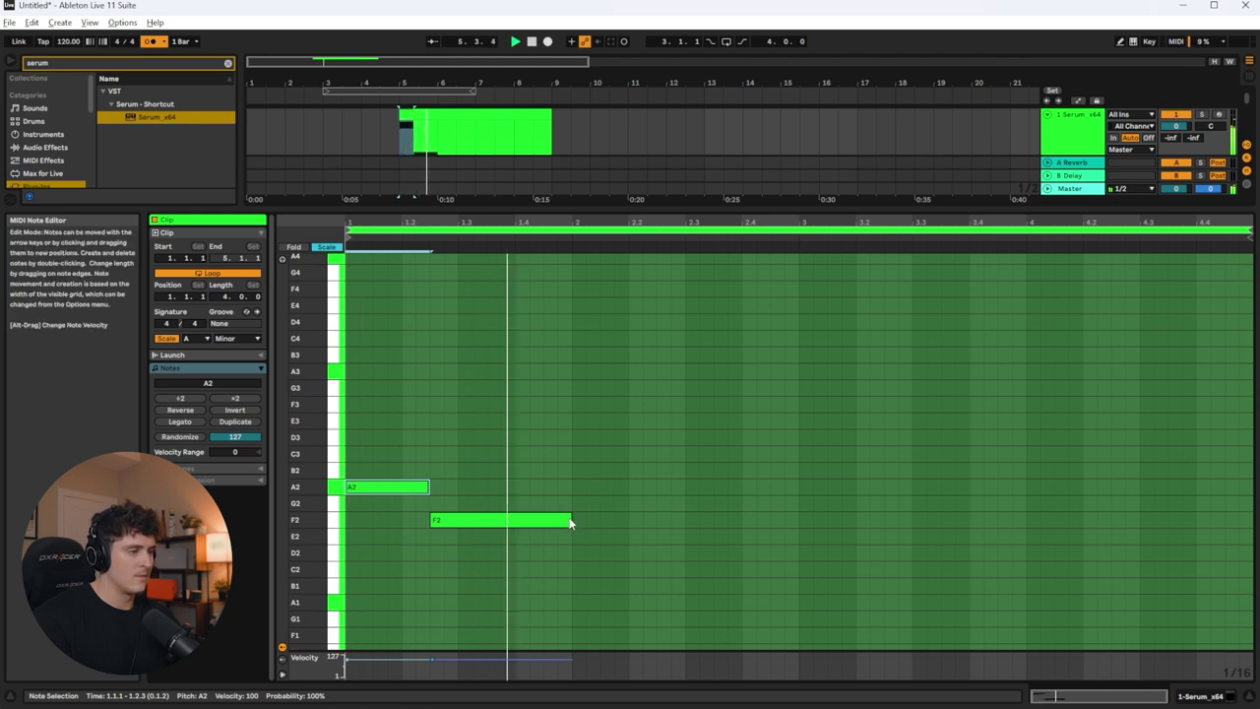
pyautogui.press('space')
pyautogui.moveTo(568, 522); pyautogui.dragTo(489, 541)
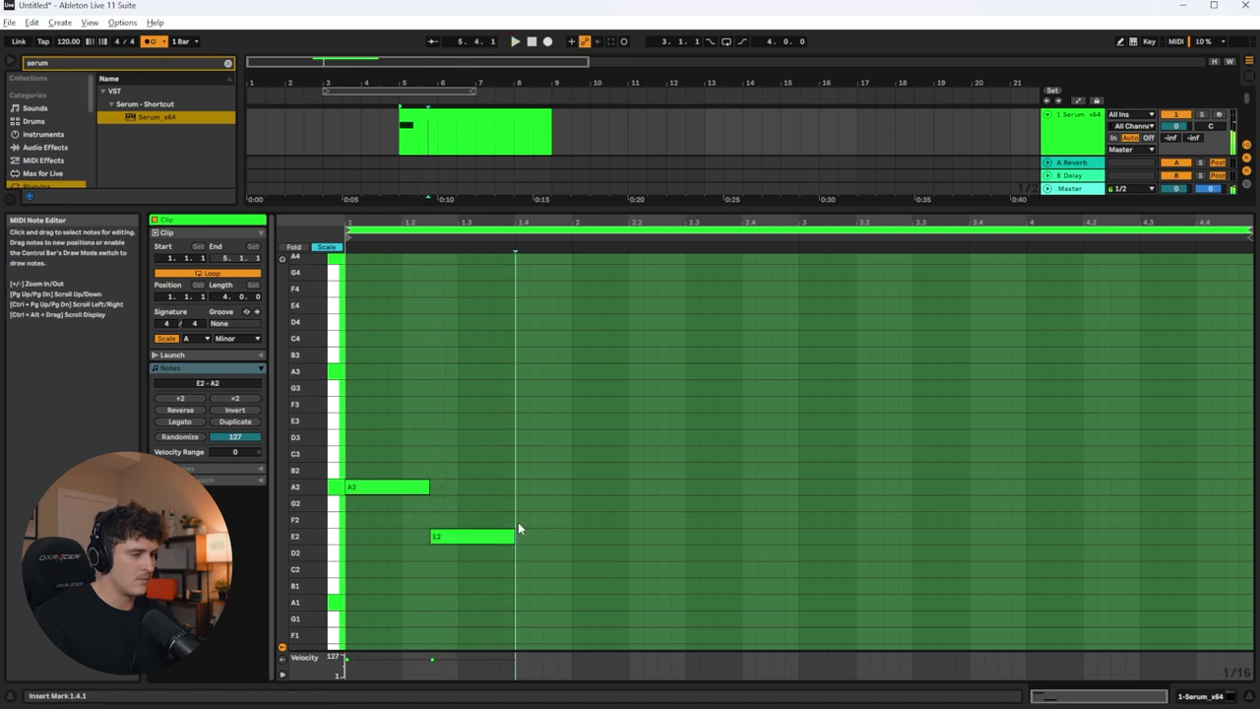
pyautogui.doubleClick(521, 520)
pyautogui.moveTo(526, 521); pyautogui.dragTo(627, 520)
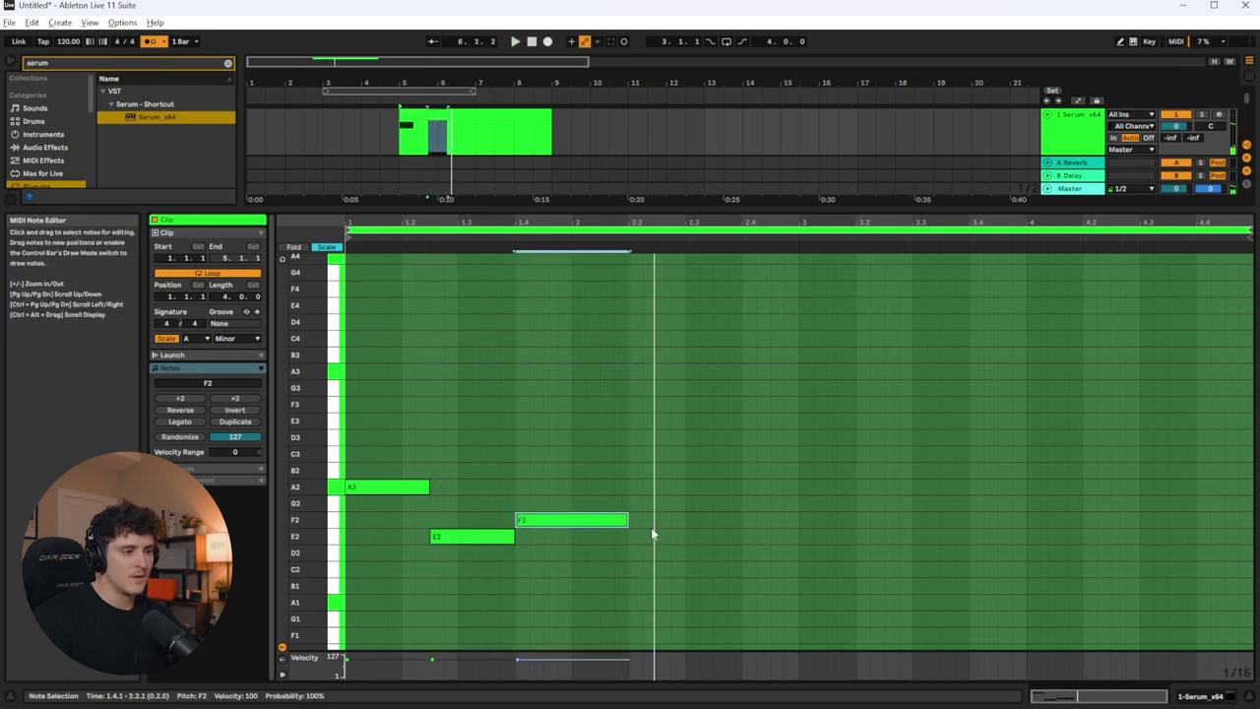
# Step: Add a rising run of short F2, G2, A2 and C3 notes from 2.3 up to bar 3 and play it
pyautogui.doubleClick(699, 505)
pyautogui.doubleClick(724, 488)
pyautogui.moveTo(746, 492); pyautogui.dragTo(785, 454)
pyautogui.press('space')
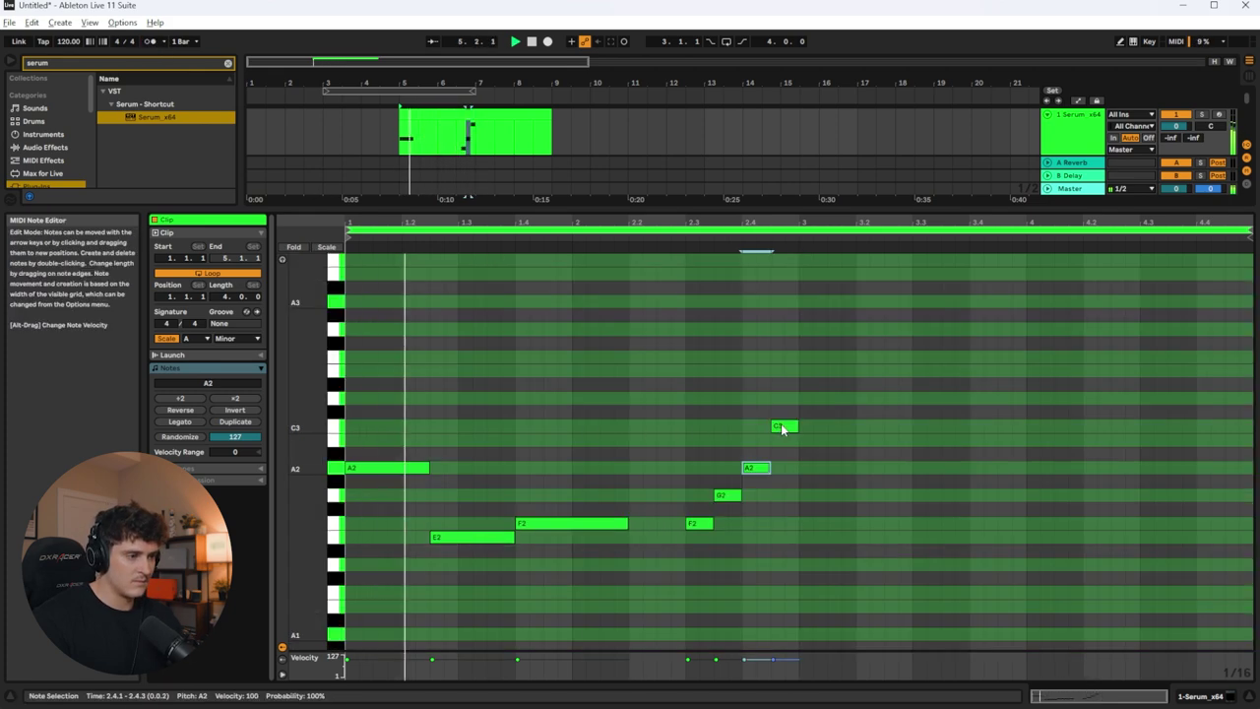
# Step: Audition the last note of the rising run and lower it to B2
pyautogui.click(787, 445)
pyautogui.moveTo(788, 448); pyautogui.dragTo(779, 434)
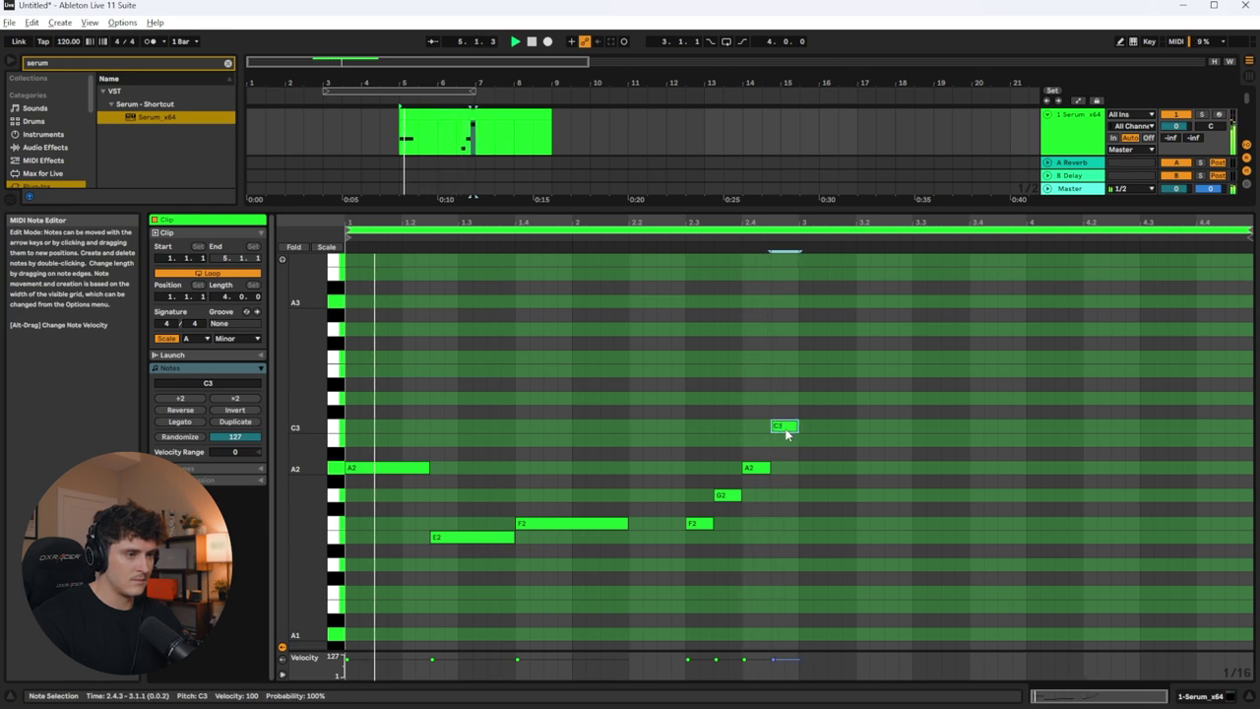
pyautogui.press('space')
pyautogui.moveTo(786, 435); pyautogui.dragTo(780, 429)
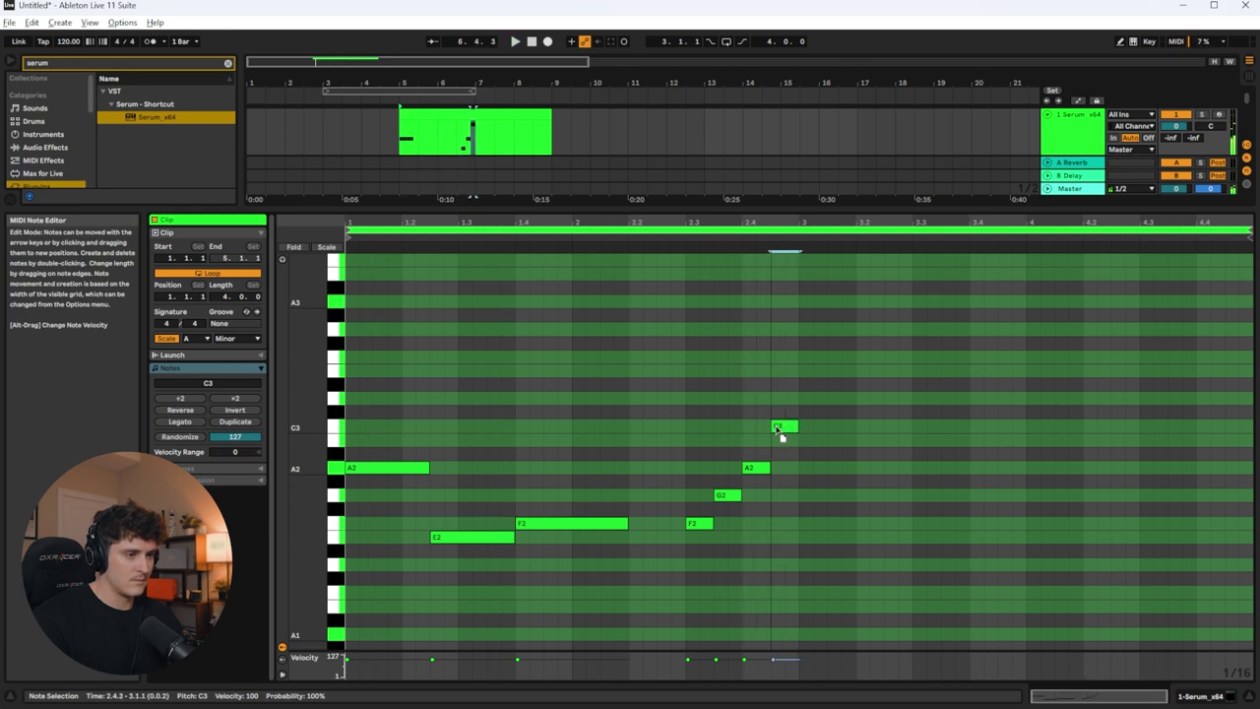
pyautogui.press('space')
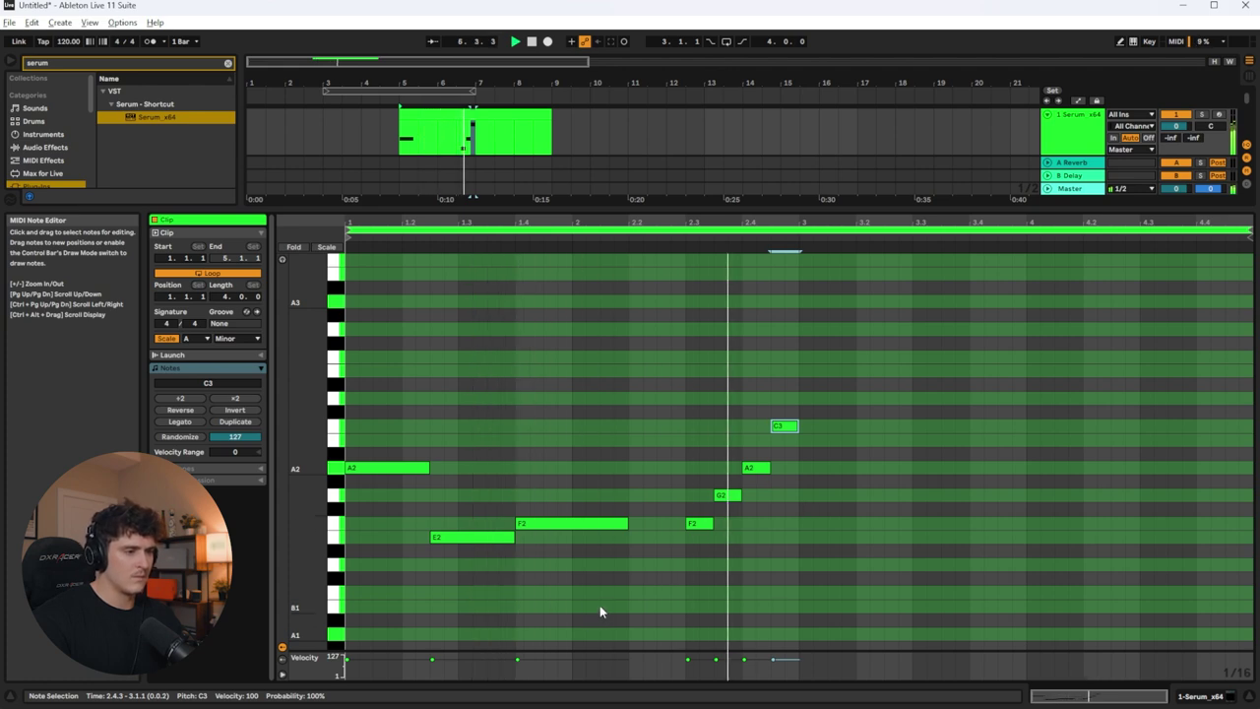
pyautogui.press('Down')
pyautogui.press('space')
# Step: Duplicate the first three long notes and raise the copies by a fifth to E3, B2 and C3
pyautogui.click(540, 558)
pyautogui.moveTo(525, 554); pyautogui.dragTo(380, 477)
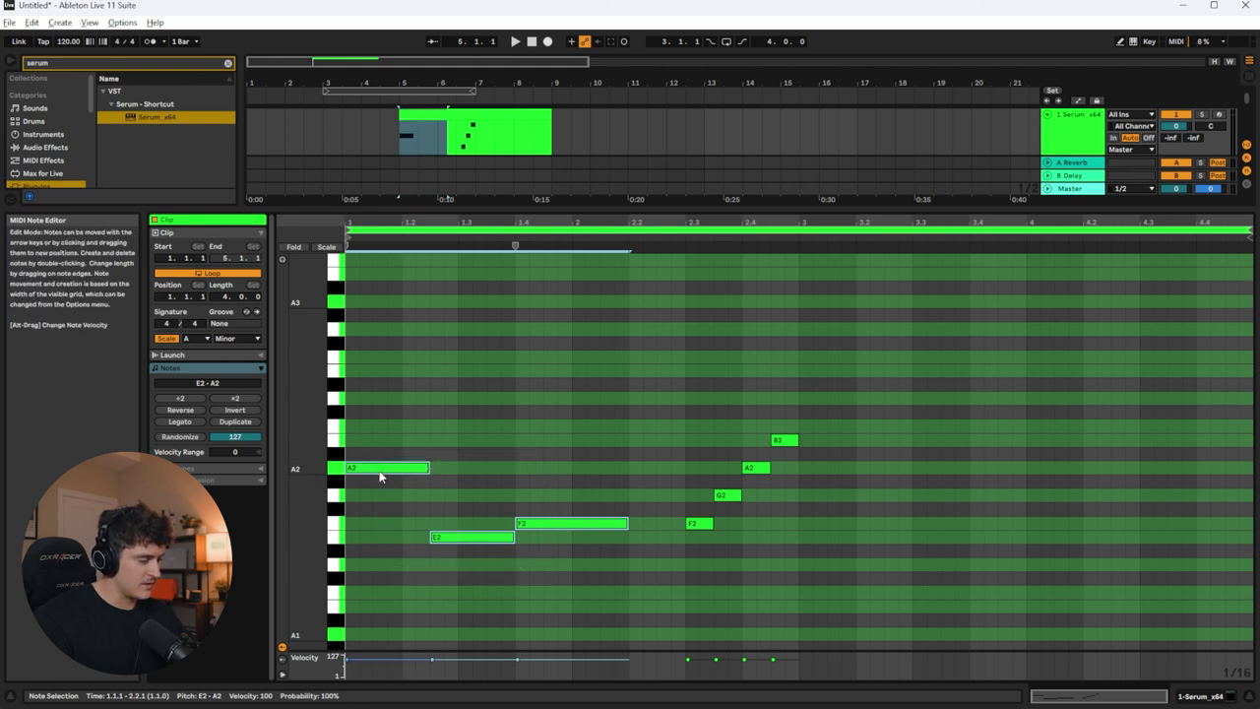
pyautogui.hotkey('ctrl', 'd')
pyautogui.moveTo(674, 472); pyautogui.dragTo(381, 373)
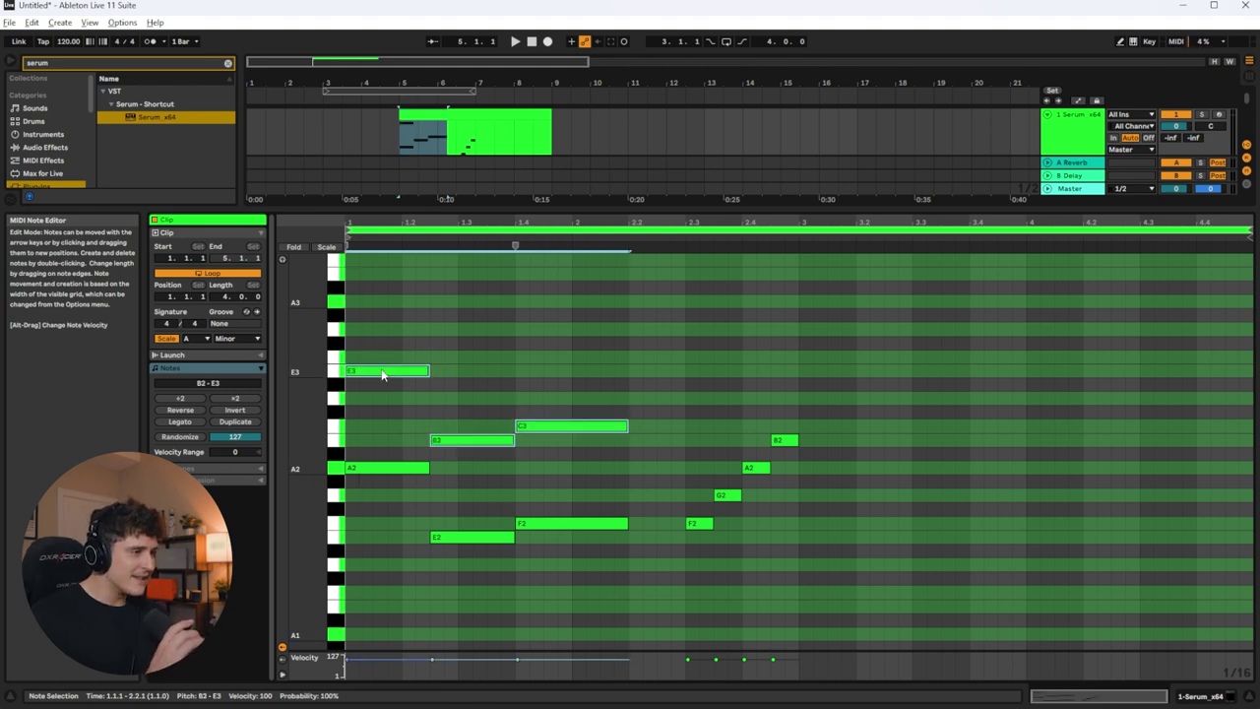
# Step: Layer C3, D3, E3 and G3 above the rising run and repeat the two-bar pattern across the four-bar clip
pyautogui.rightClick(457, 342)
pyautogui.click(448, 328)
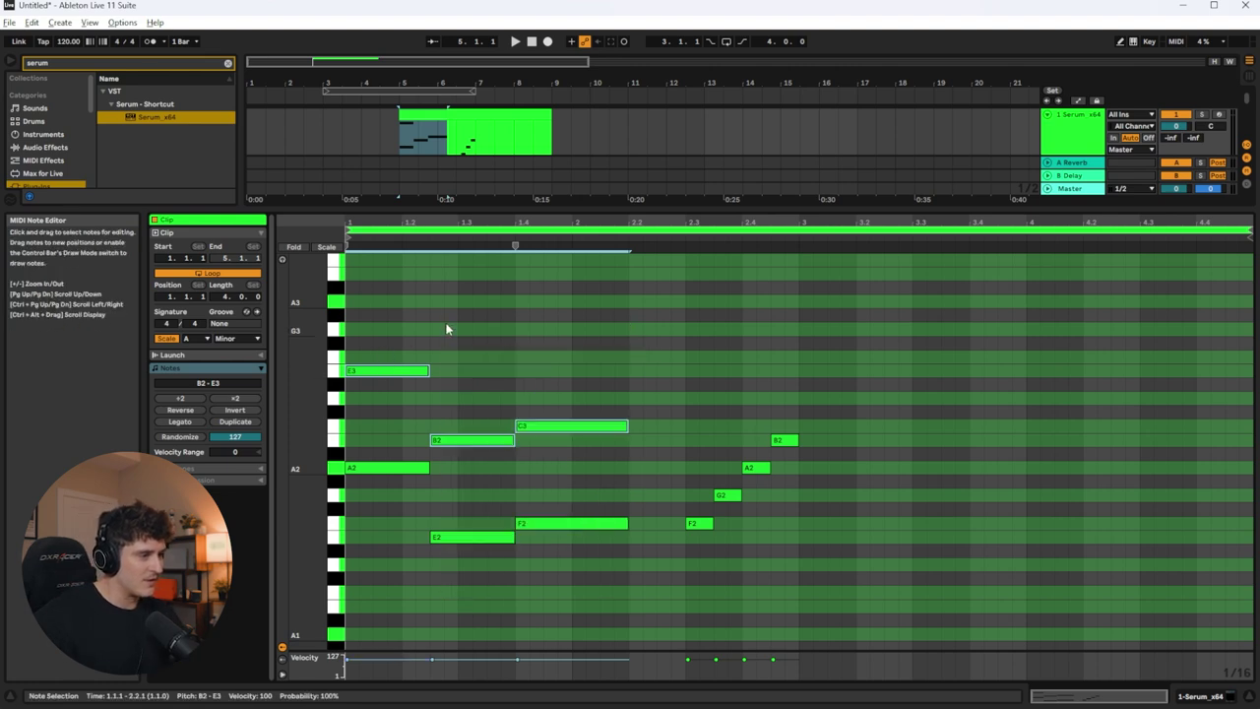
pyautogui.click(431, 308)
pyautogui.press('space')
pyautogui.rightClick(478, 360)
pyautogui.click(453, 338)
pyautogui.scroll(-3, 562, 383)
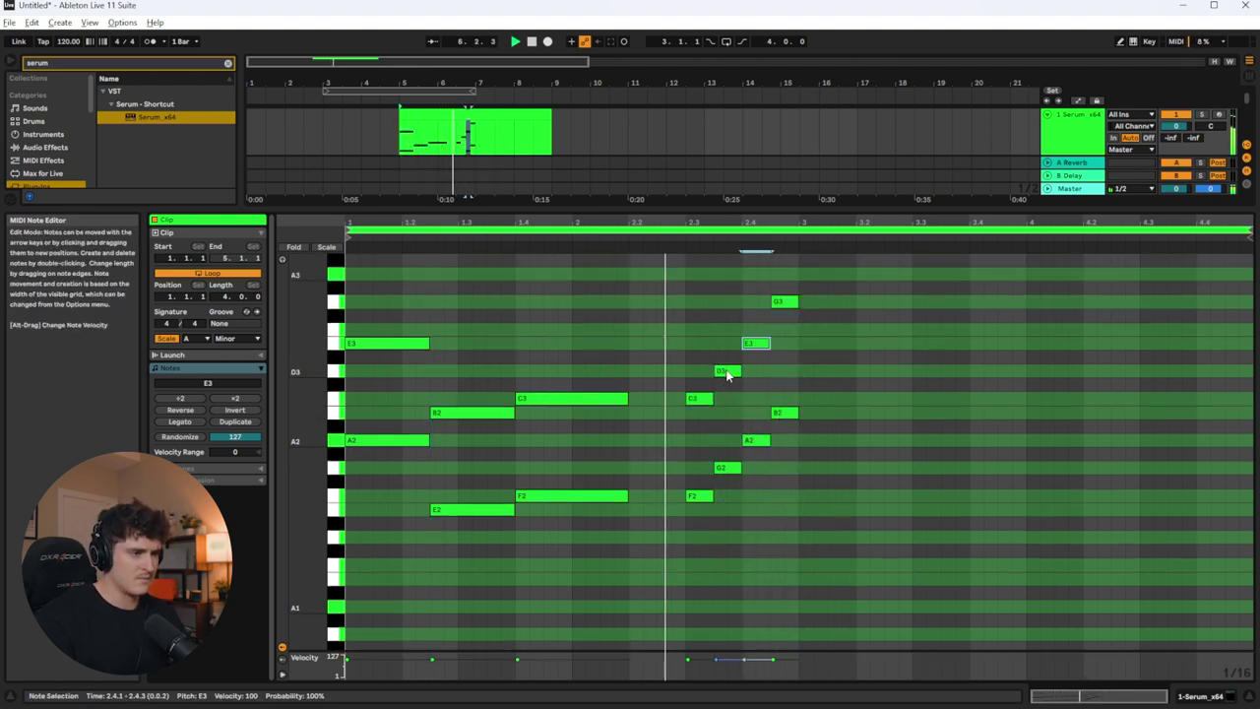
pyautogui.rightClick(663, 417)
pyautogui.click(633, 452)
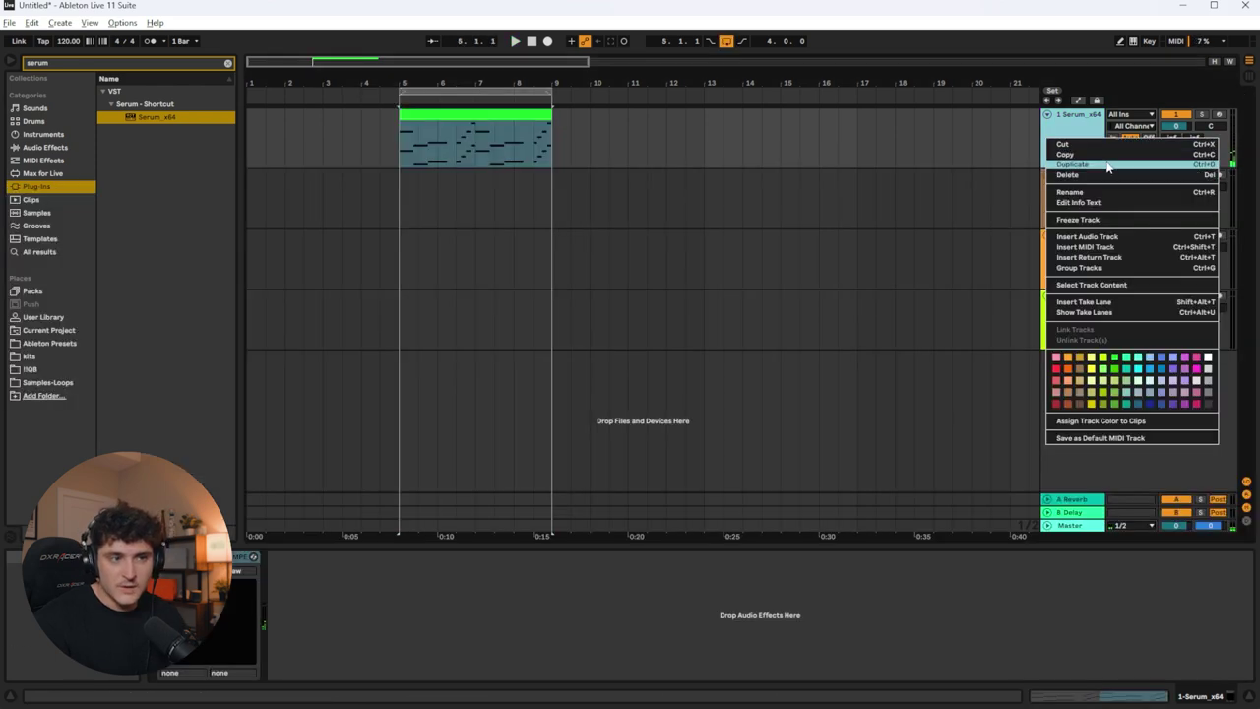
# Step: Duplicate the Serum track and replace the copied clip with an empty four-bar MIDI clip from bar 5 to bar 9
pyautogui.click(1099, 166)
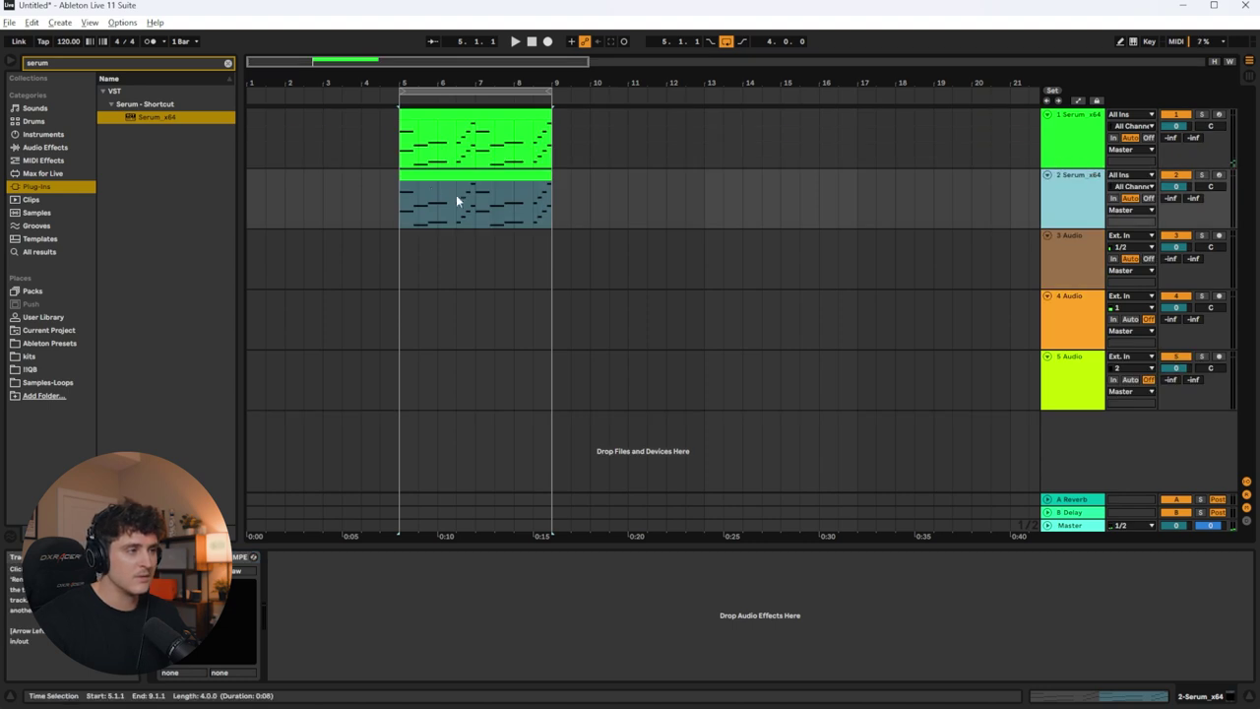
pyautogui.click(431, 174)
pyautogui.press('Delete')
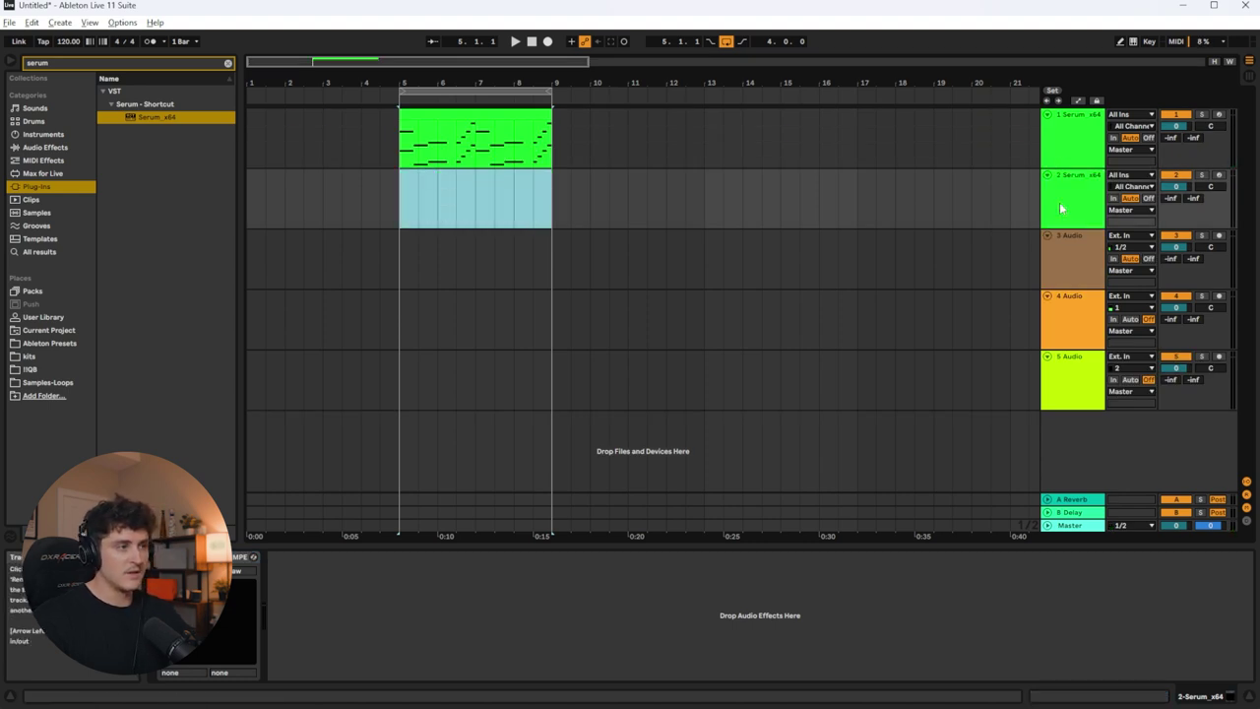
pyautogui.hotkey('ctrl', 'shift', 'm')
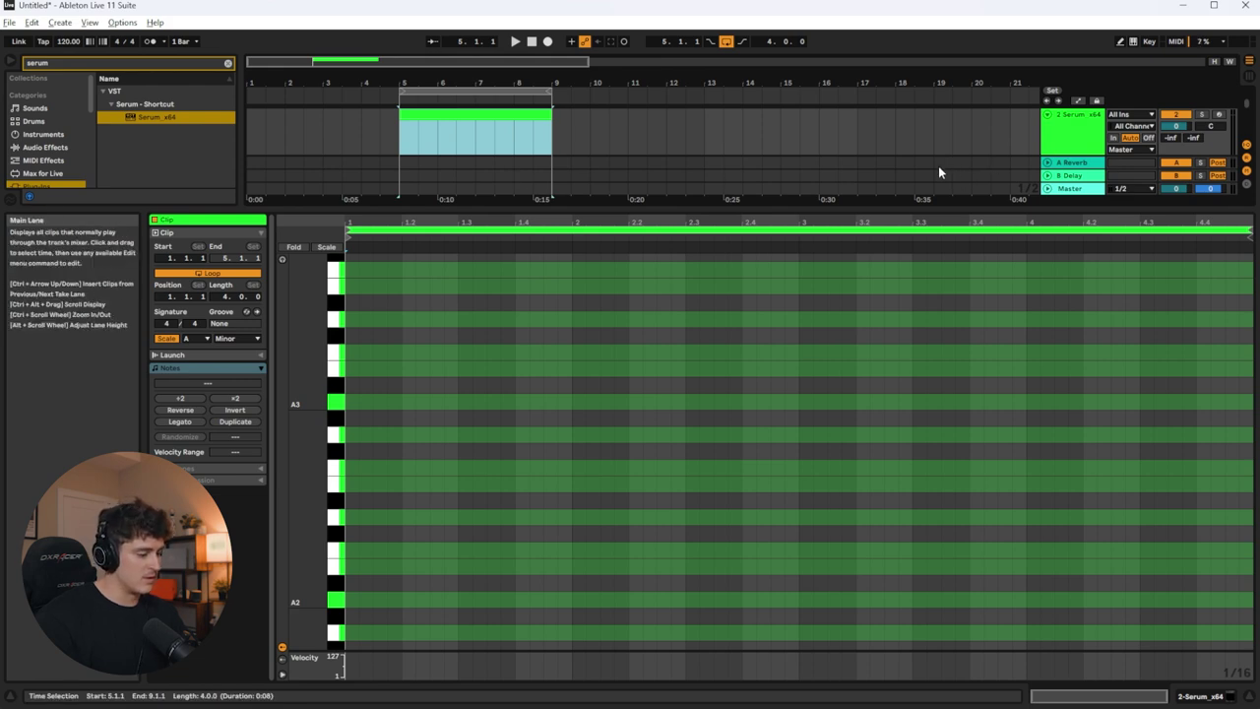
# Step: Load the bass - silence preset from the CYBËR - Serum Bank on the second Serum track and audition it
pyautogui.hotkey('ctrl', 'z')
pyautogui.hotkey('ctrl', 'z')
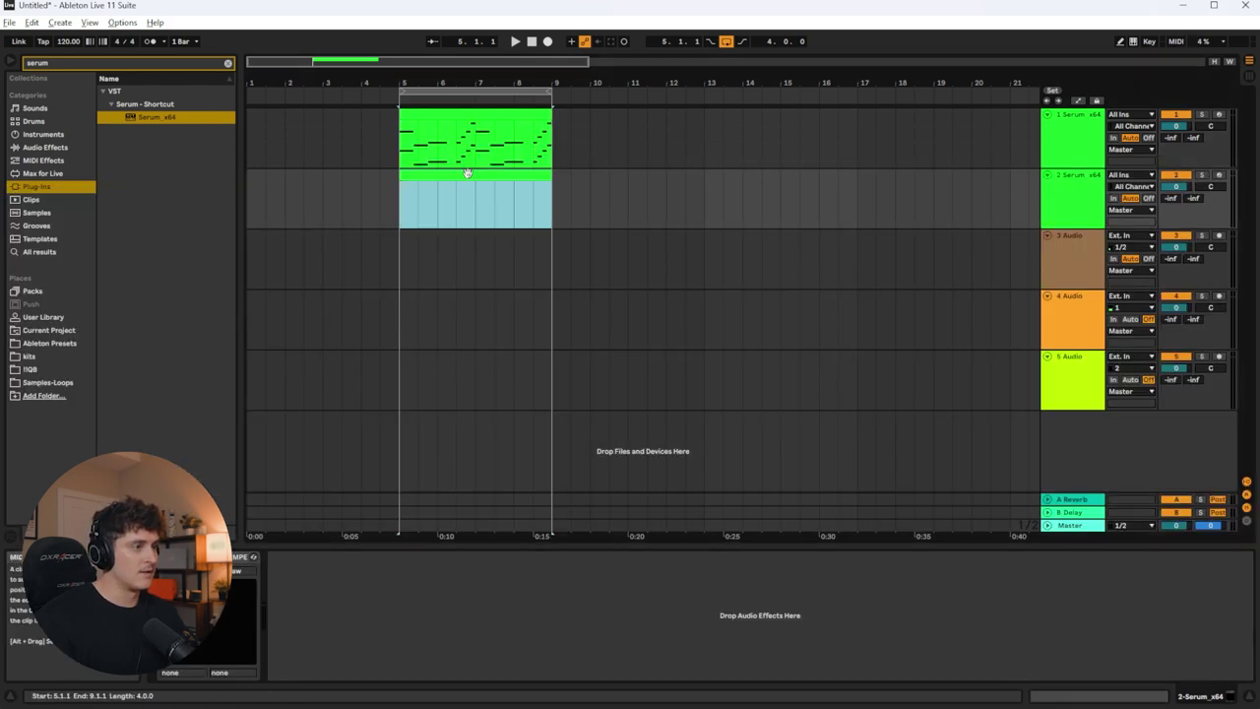
pyautogui.click(1061, 205)
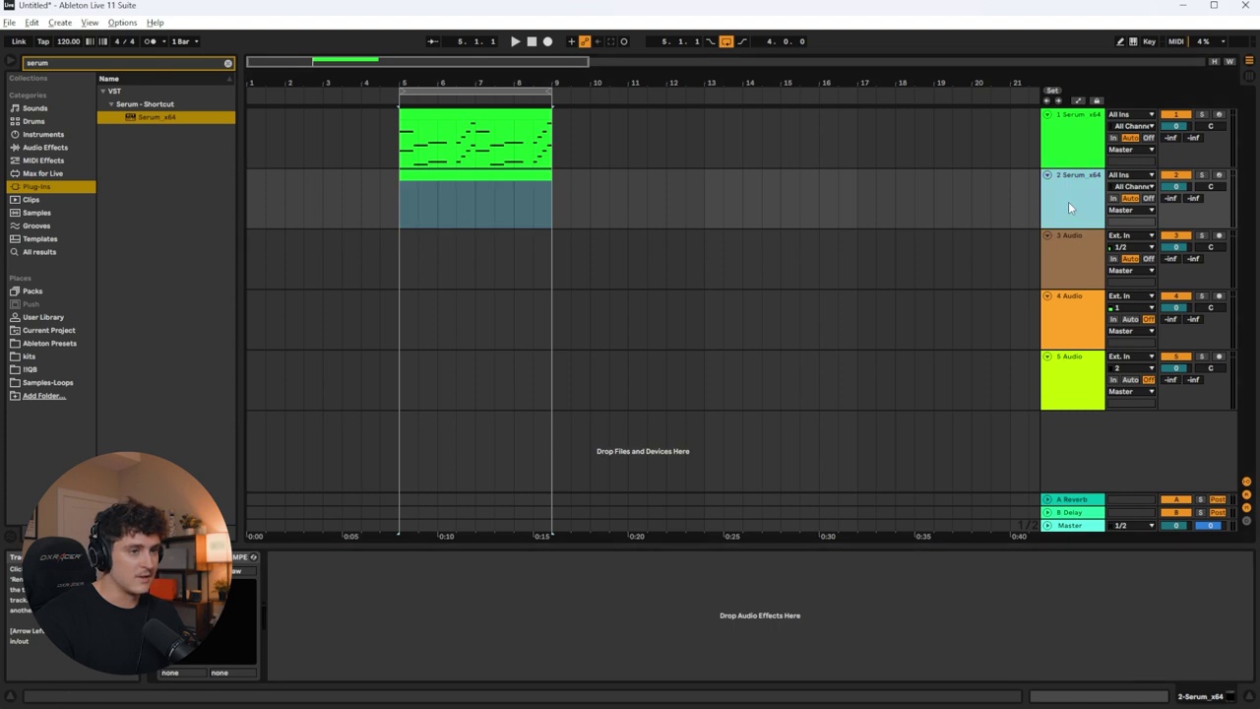
pyautogui.click(252, 557)
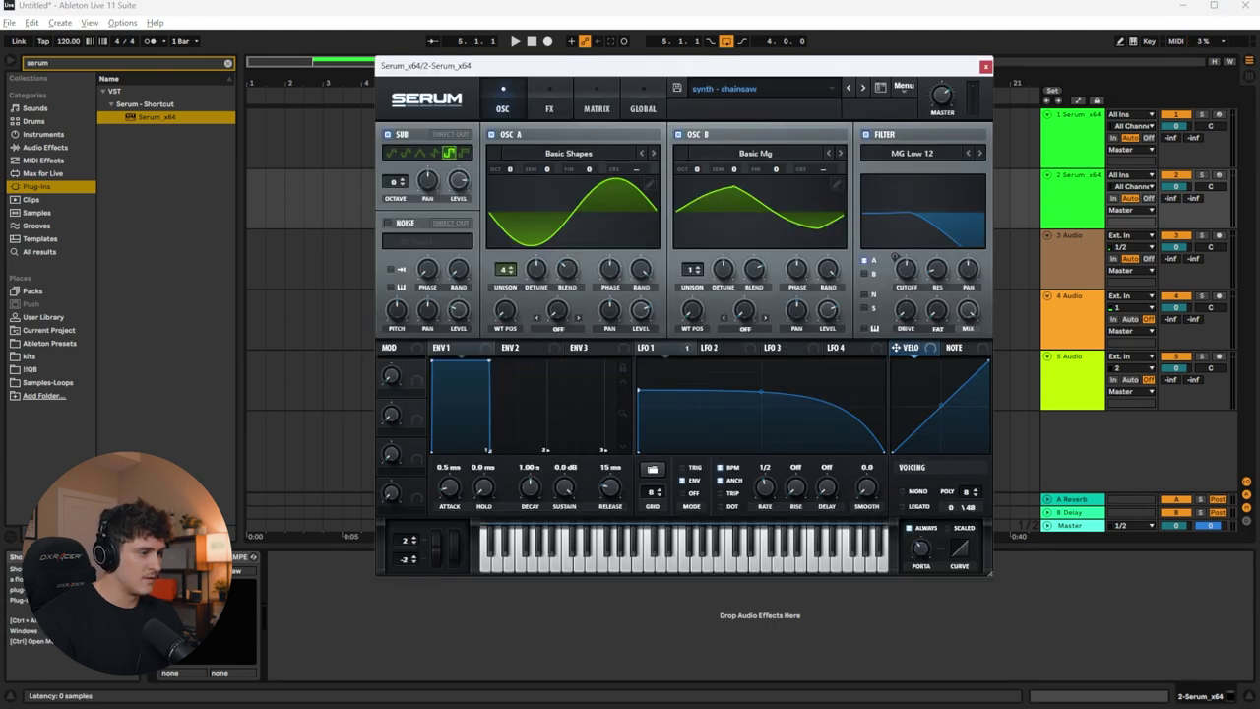
pyautogui.moveTo(686, 67); pyautogui.dragTo(636, 73)
pyautogui.click(734, 88)
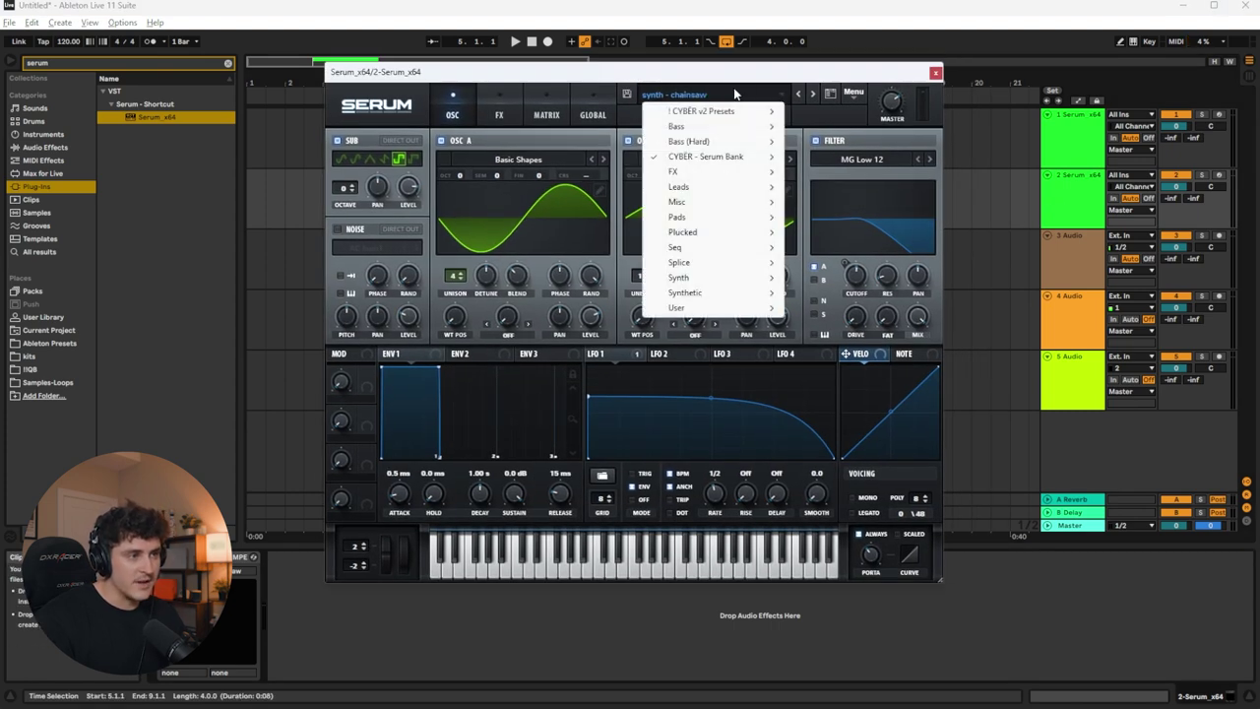
pyautogui.moveTo(718, 156)
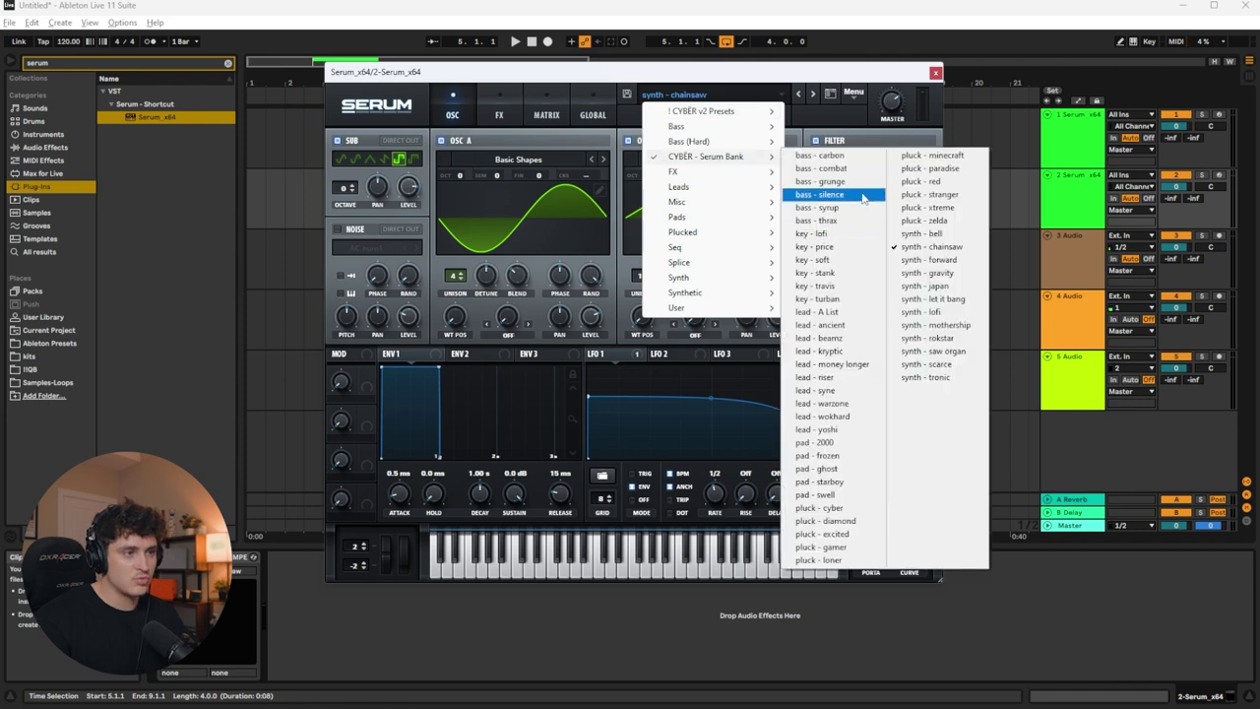
pyautogui.click(862, 198)
pyautogui.click(497, 569)
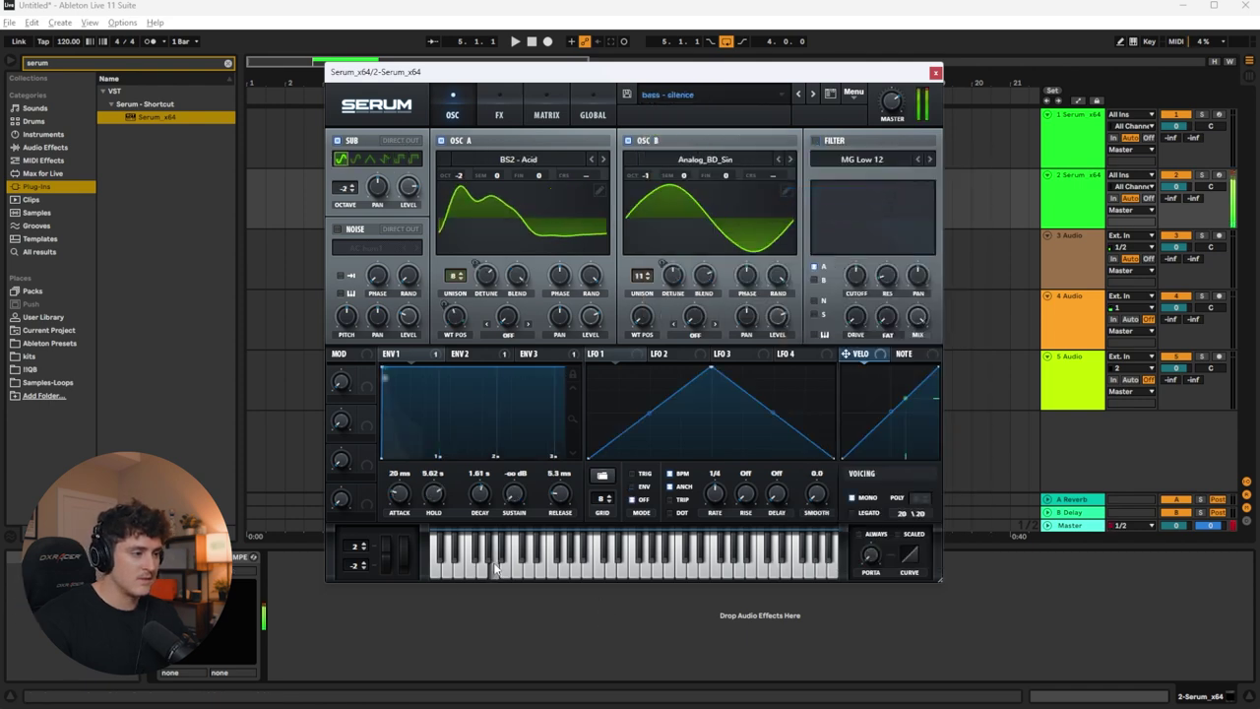
pyautogui.click(935, 73)
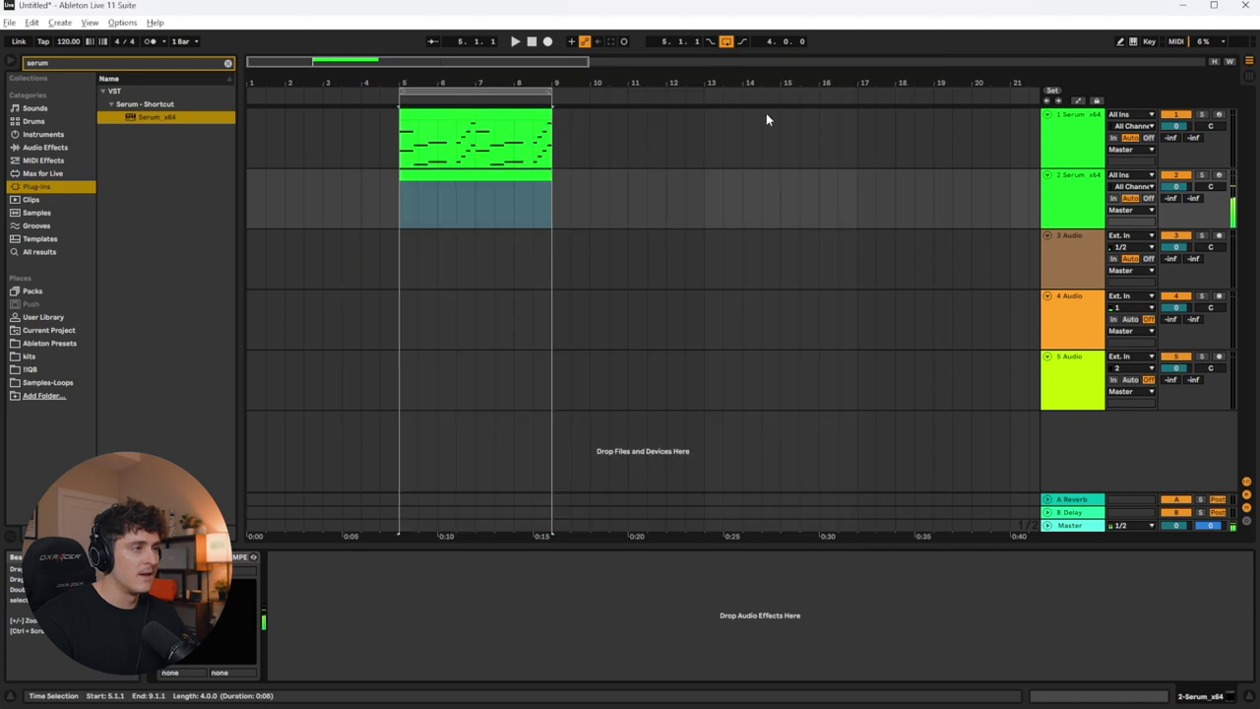
# Step: Copy the long A2, E2 and F2 notes from the first track's clip into the empty bass clip and play them
pyautogui.doubleClick(470, 128)
pyautogui.scroll(-1, 430, 361)
pyautogui.click(379, 411)
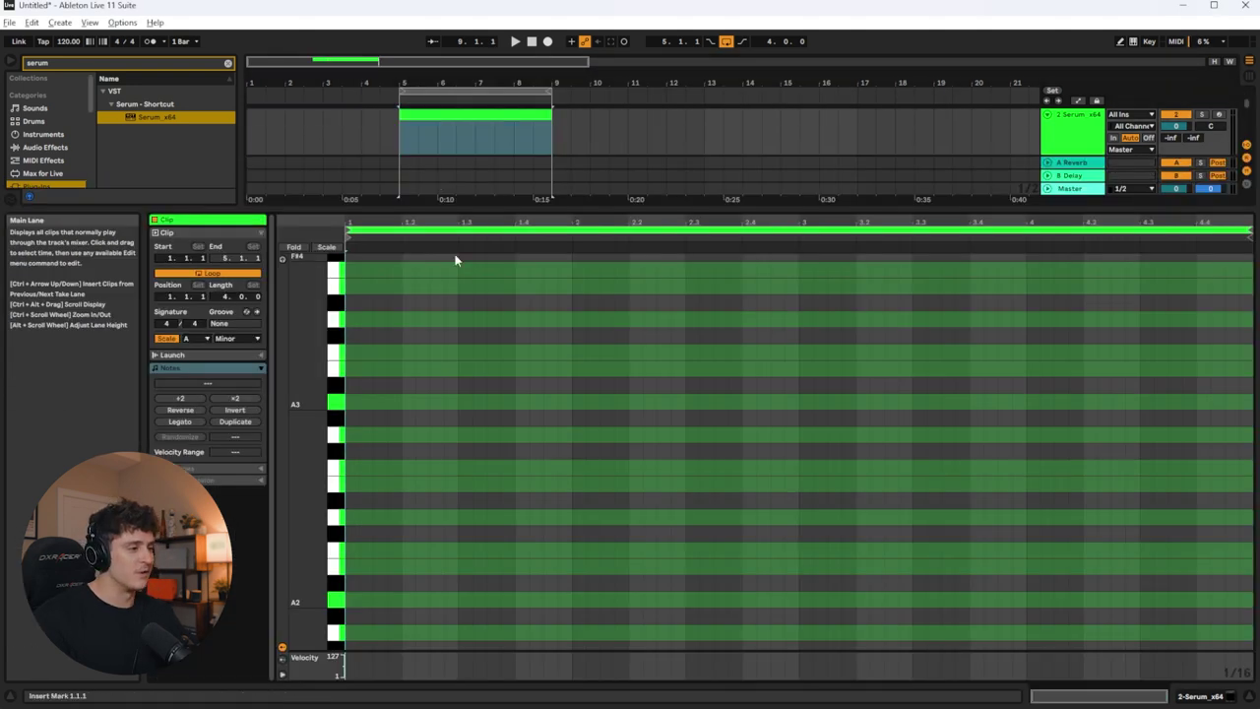
pyautogui.hotkey('ctrl', 'v')
pyautogui.press('space')
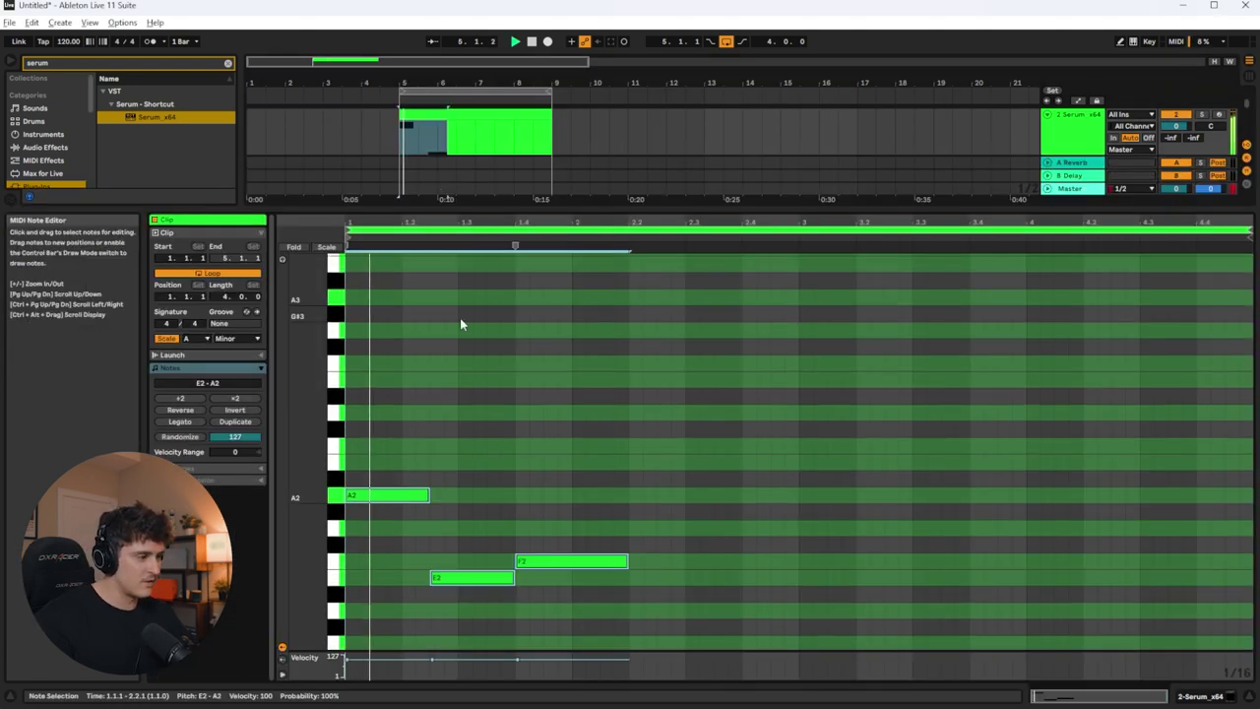
# Step: Extend the last bass note, F2, to the end of bar 2 and play the result
pyautogui.scroll(-1, 460, 317)
pyautogui.rightClick(713, 463)
pyautogui.click(656, 479)
pyautogui.press('space')
pyautogui.click(596, 470)
pyautogui.moveTo(628, 520); pyautogui.dragTo(799, 520)
pyautogui.press('space')
# Step: Repeat the two-bar bass pattern across the four-bar clip and lower the bass track's volume to -1.3 dB
pyautogui.rightClick(838, 488)
pyautogui.click(827, 537)
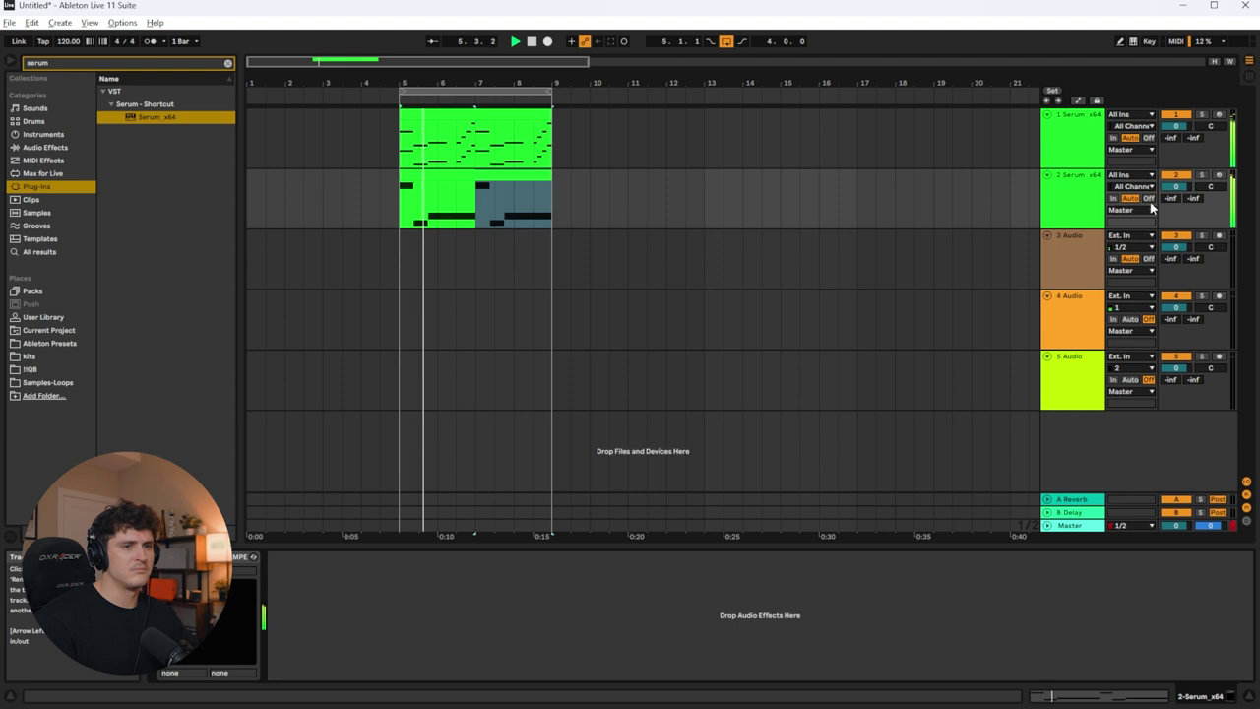
pyautogui.moveTo(1176, 187); pyautogui.dragTo(1175, 200)
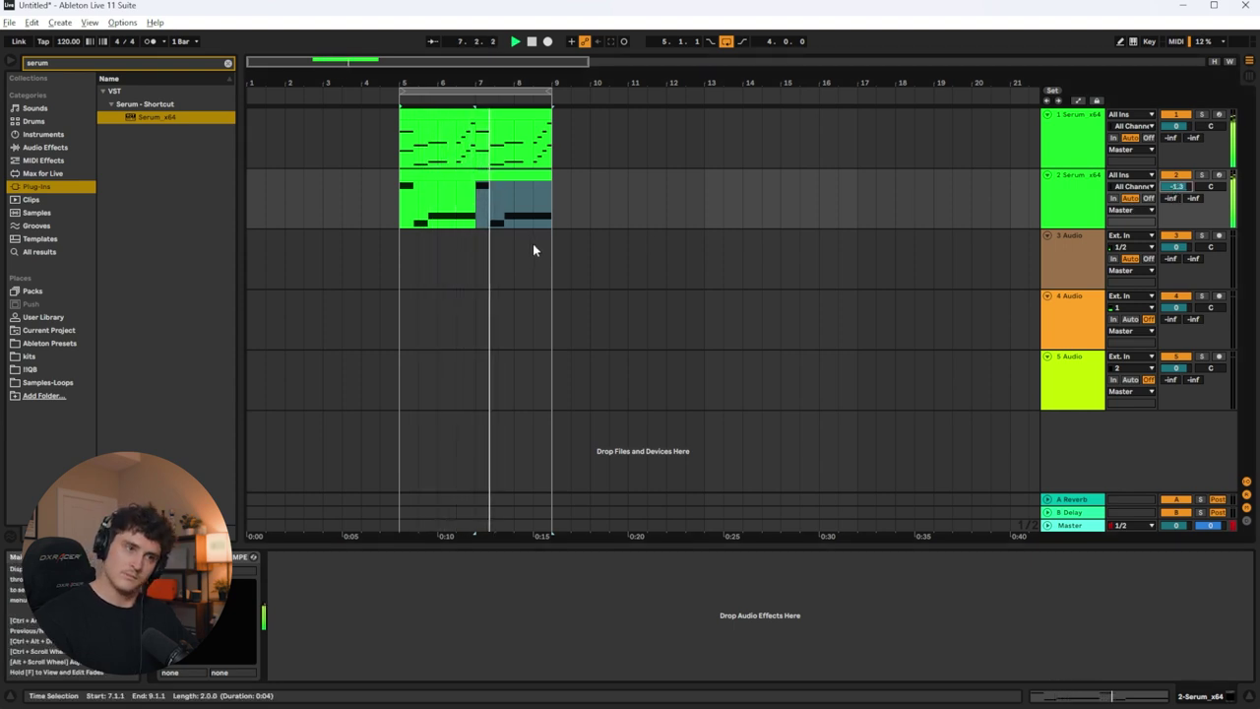
# Step: Duplicate the first Serum track and replace the copied clip with an empty MIDI clip from bar 5 to bar 9
pyautogui.click(1075, 154)
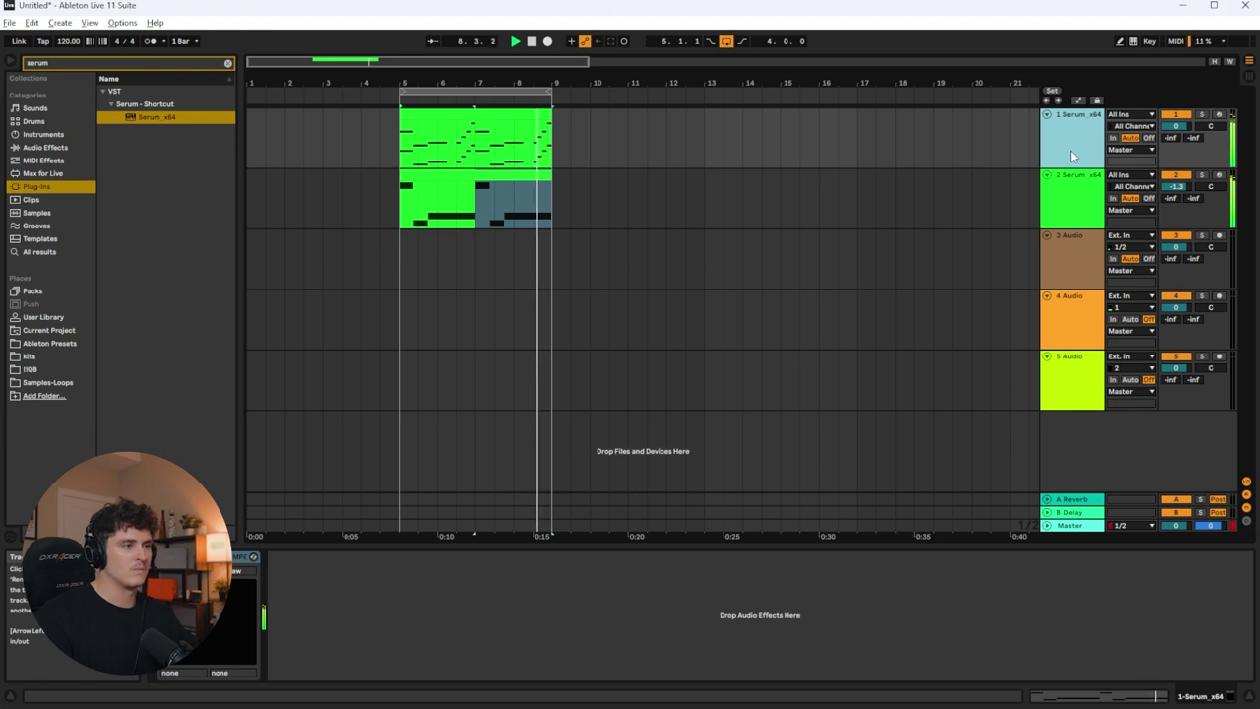
pyautogui.rightClick(1071, 150)
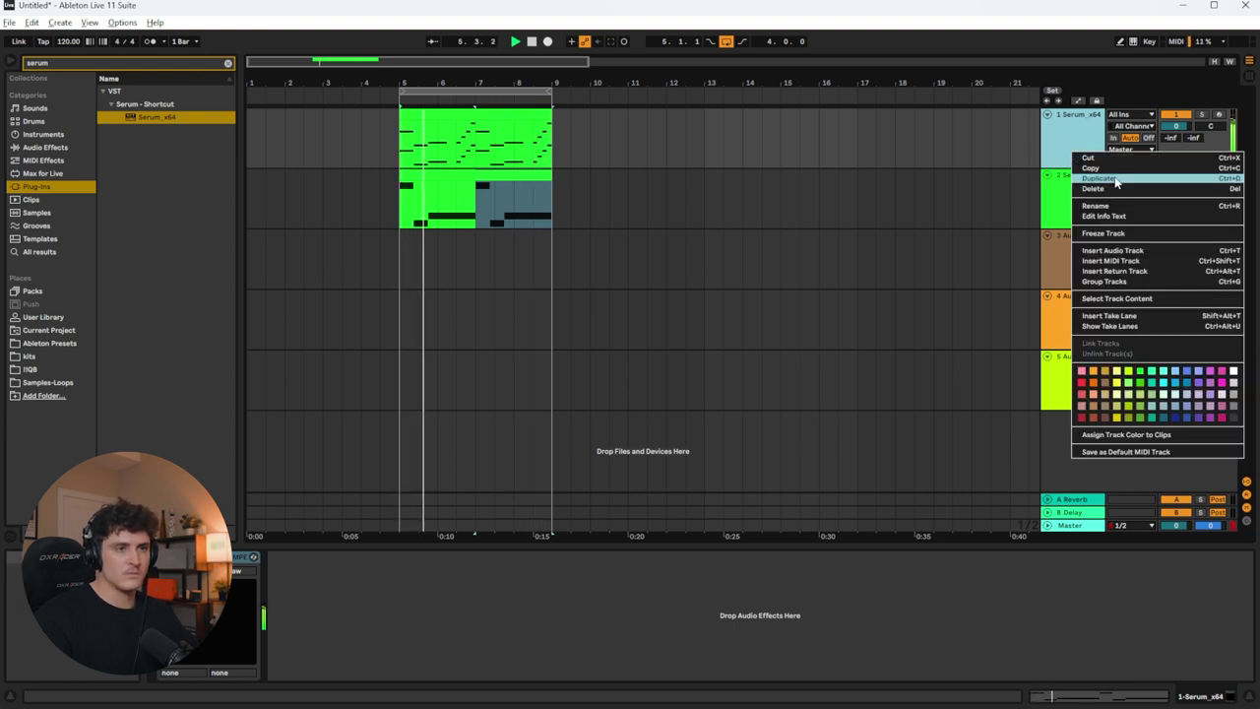
pyautogui.click(1097, 178)
pyautogui.click(470, 186)
pyautogui.click(470, 184)
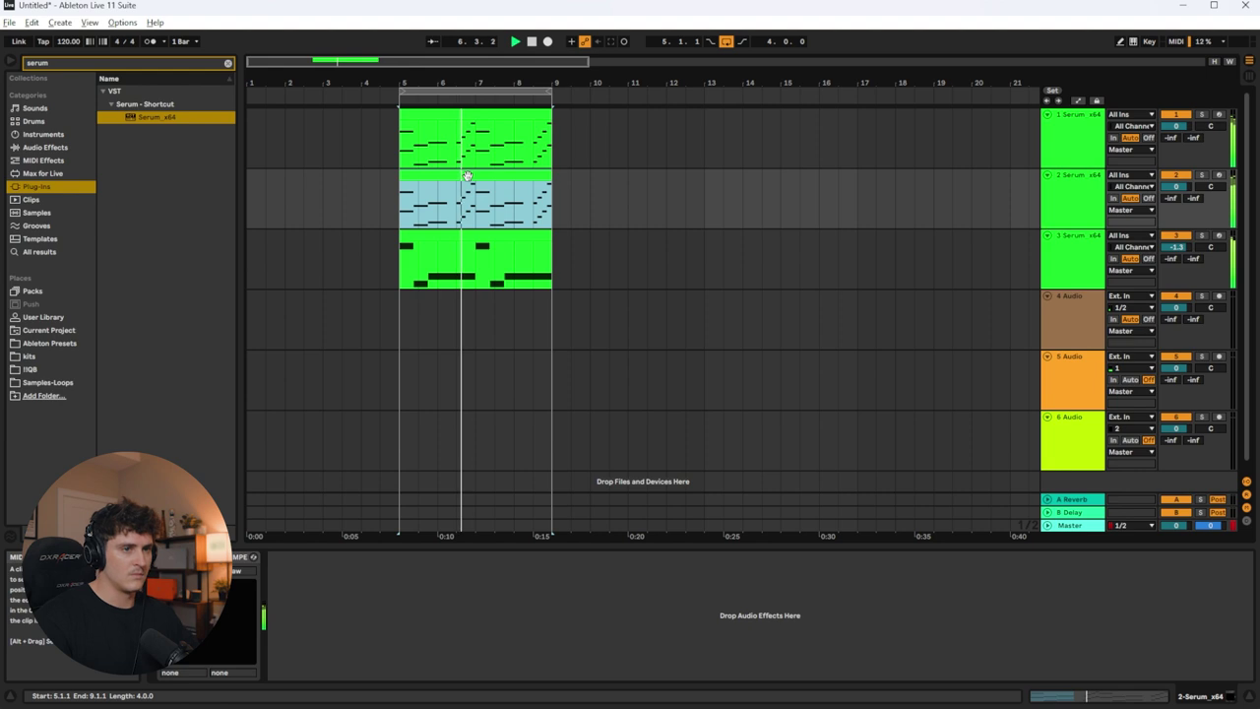
pyautogui.moveTo(403, 201); pyautogui.dragTo(543, 201)
pyautogui.hotkey('ctrl', 'shift', 'm')
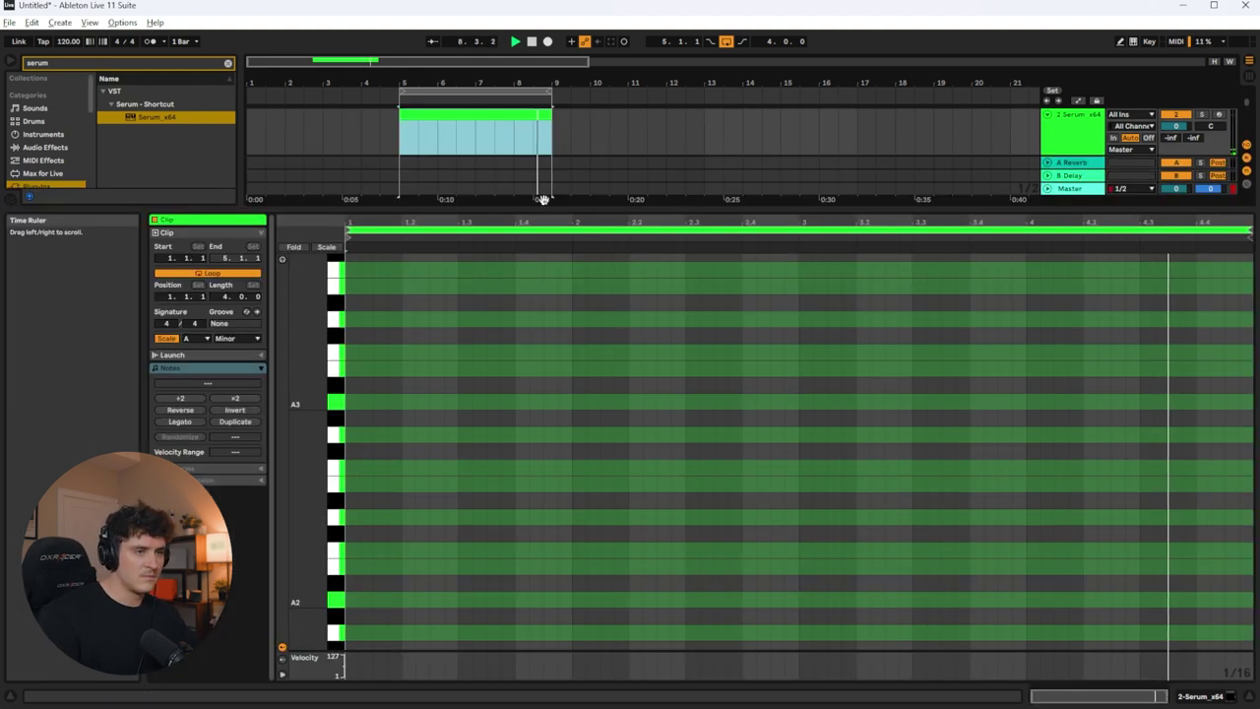
# Step: Load the key - stank preset from the CYBËR - Serum Bank on the duplicated second track
pyautogui.click(185, 557)
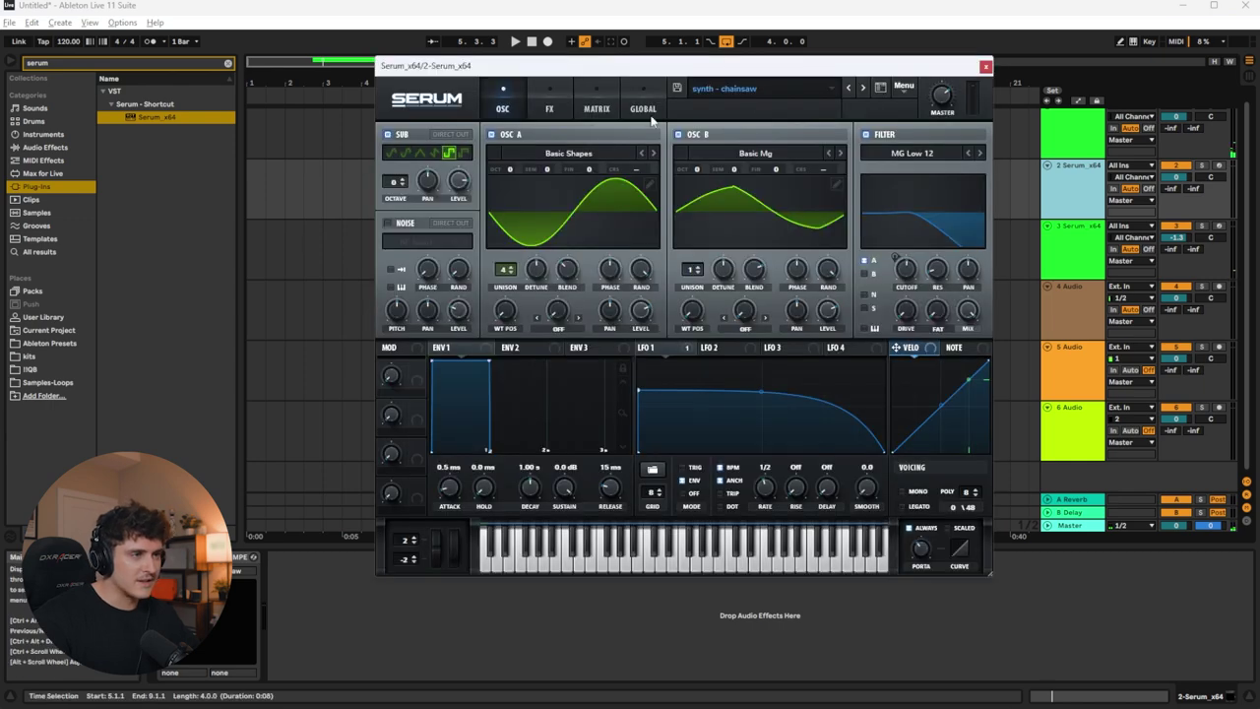
pyautogui.click(734, 89)
pyautogui.moveTo(767, 153)
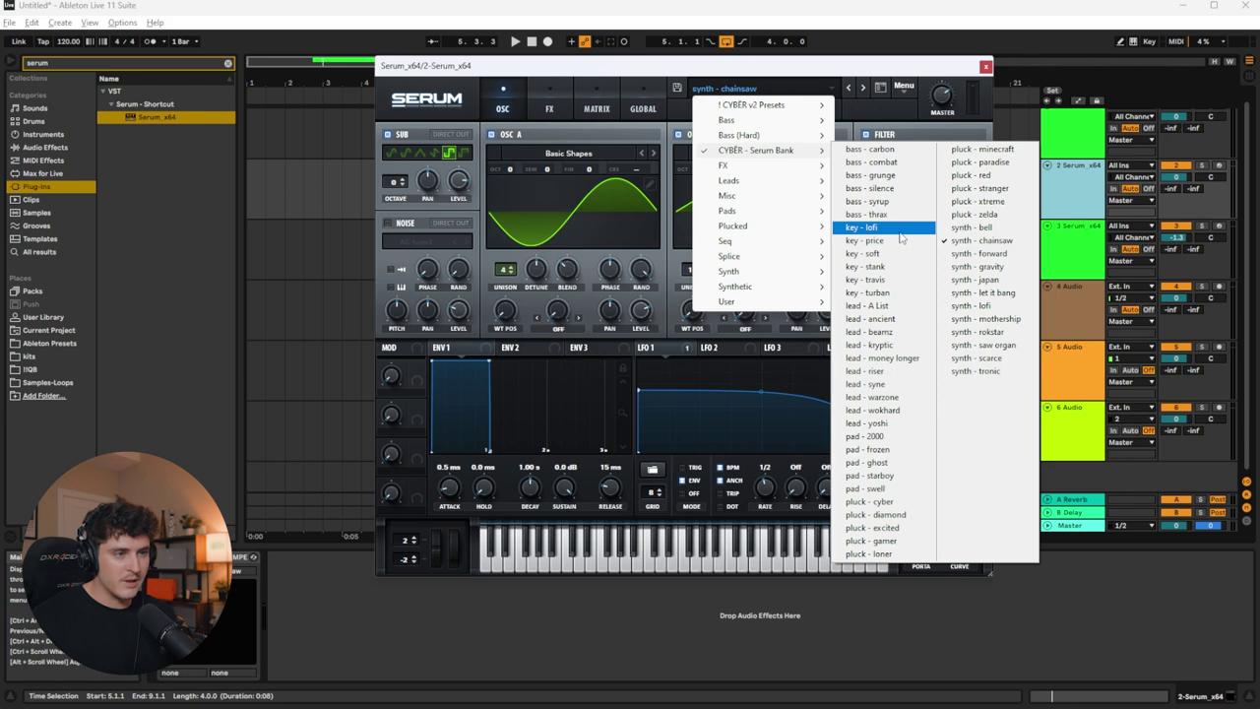
pyautogui.click(898, 259)
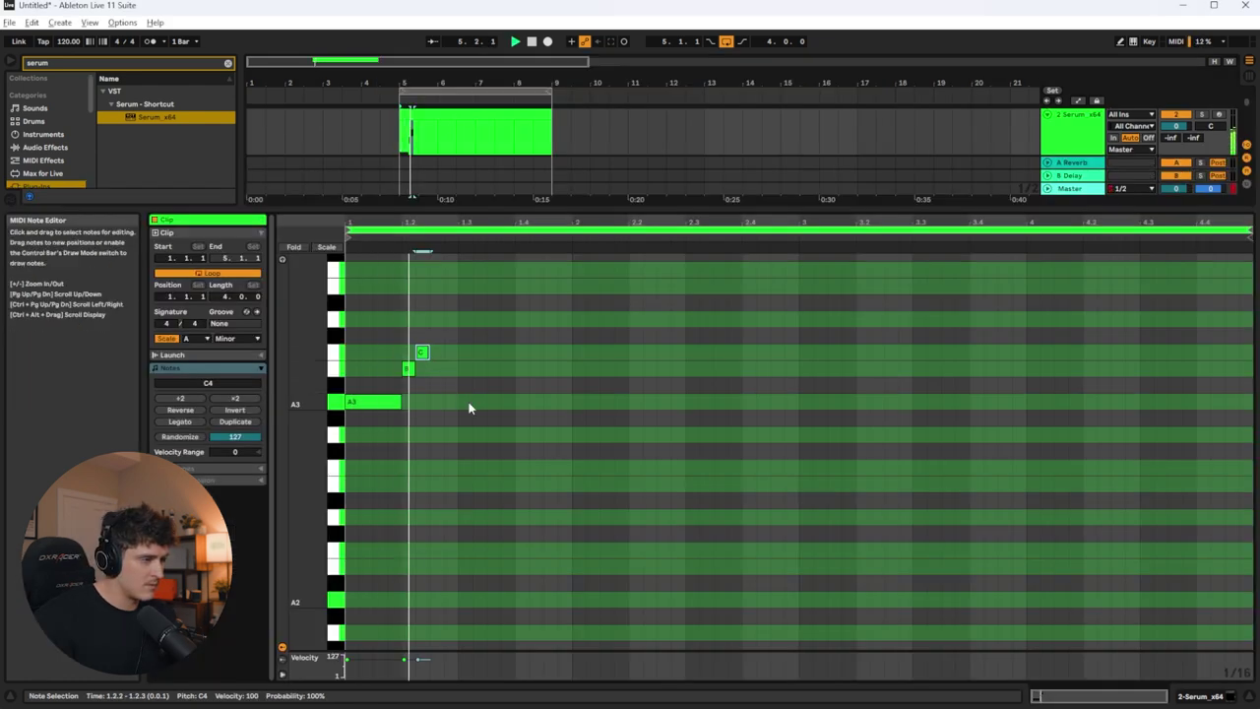
# Step: Continue the melody after the opening A3, B3 and C4 with a short A3 and a long E3 up to bar 2
pyautogui.scroll(1, 453, 384)
pyautogui.doubleClick(433, 334)
pyautogui.doubleClick(434, 333)
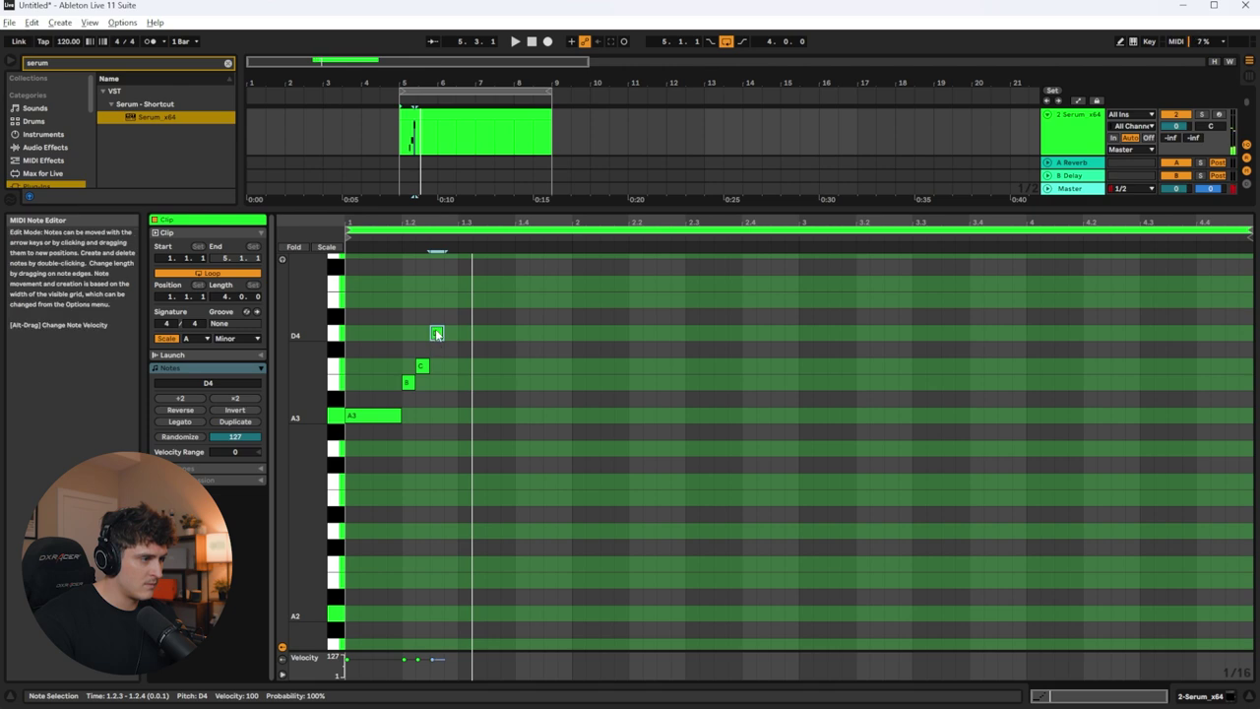
pyautogui.doubleClick(459, 449)
pyautogui.moveTo(476, 448); pyautogui.dragTo(573, 451)
pyautogui.press('space')
pyautogui.scroll(-2, 577, 468)
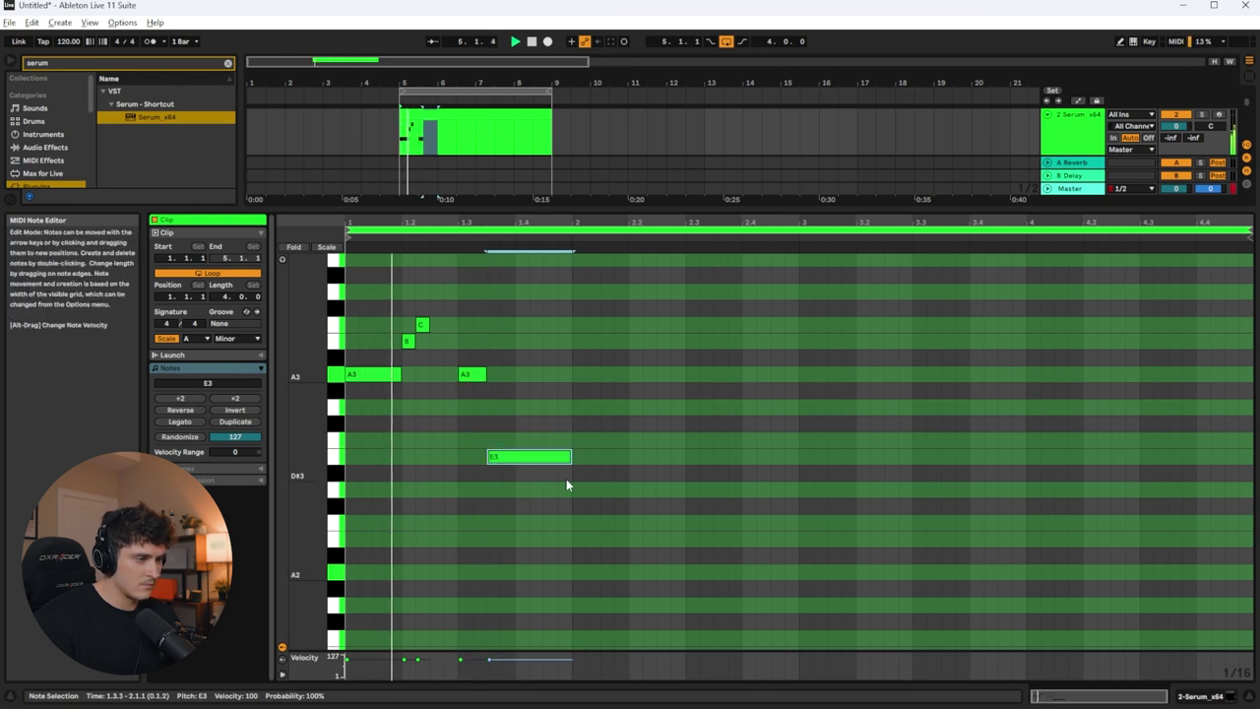
# Step: Add D3, C3, B2 and D3 in the first half of bar 2, followed by a long note raised to F3
pyautogui.scroll(-1, 574, 491)
pyautogui.click(571, 459)
pyautogui.doubleClick(577, 462)
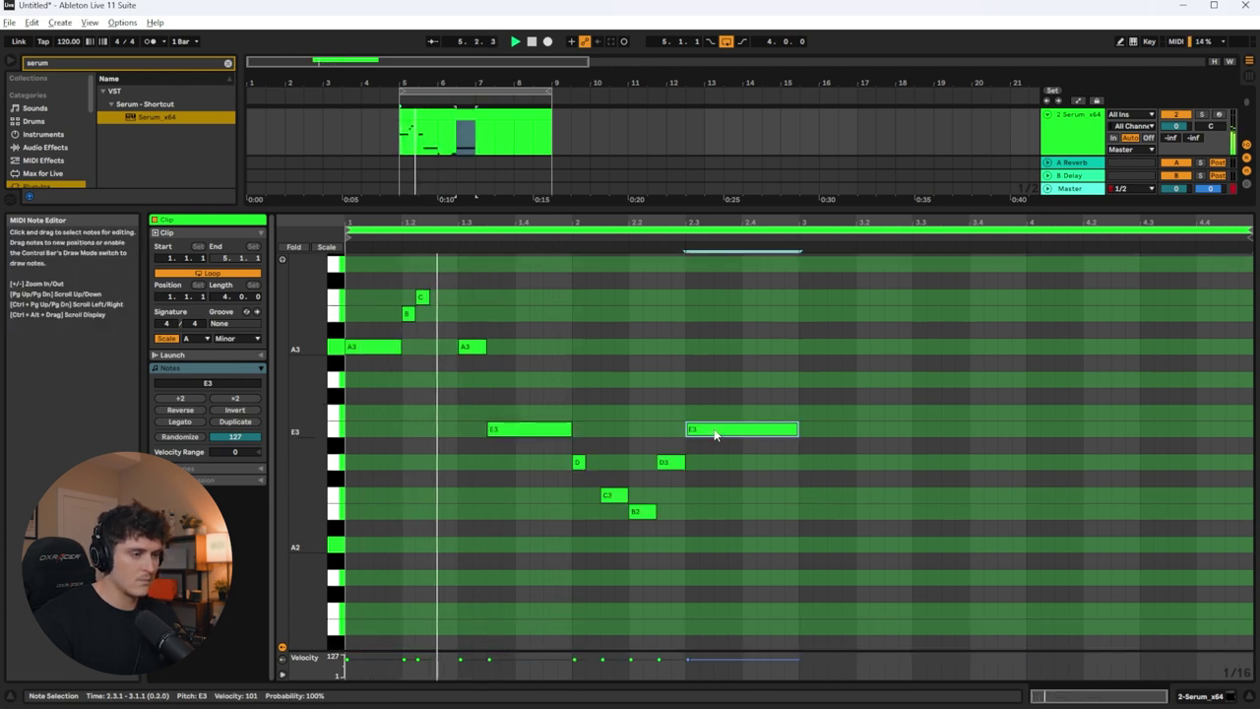
pyautogui.moveTo(712, 436); pyautogui.dragTo(717, 420)
pyautogui.rightClick(759, 497)
pyautogui.click(706, 556)
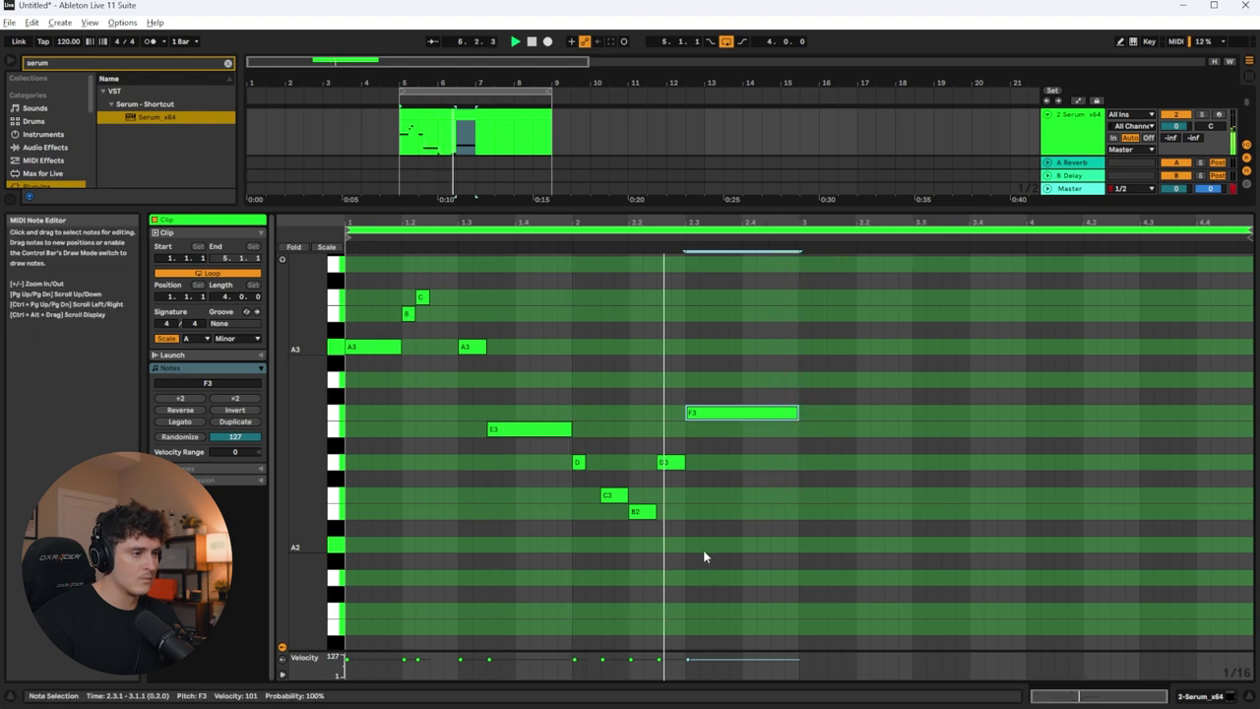
# Step: Replace the long F3 at the end of bar 2 with short D3, E3 and G3 notes and play the phrase
pyautogui.doubleClick(723, 412)
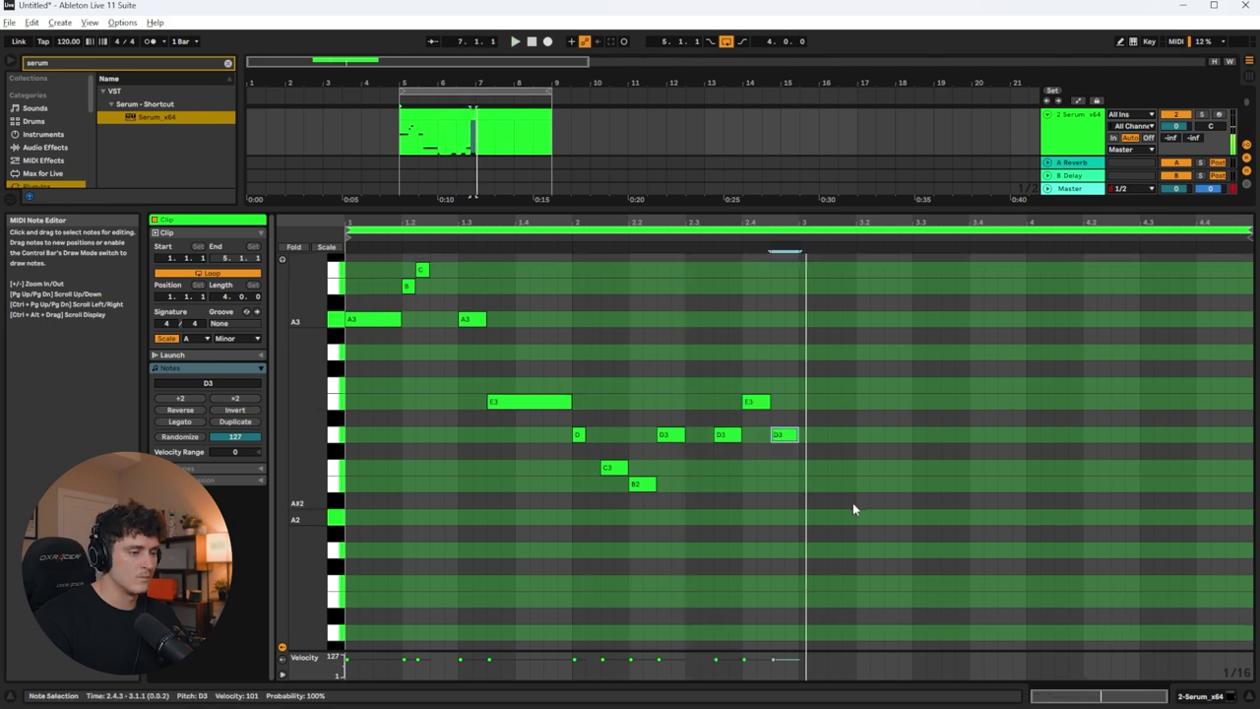
pyautogui.moveTo(784, 434); pyautogui.dragTo(799, 353)
pyautogui.rightClick(843, 490)
pyautogui.click(788, 502)
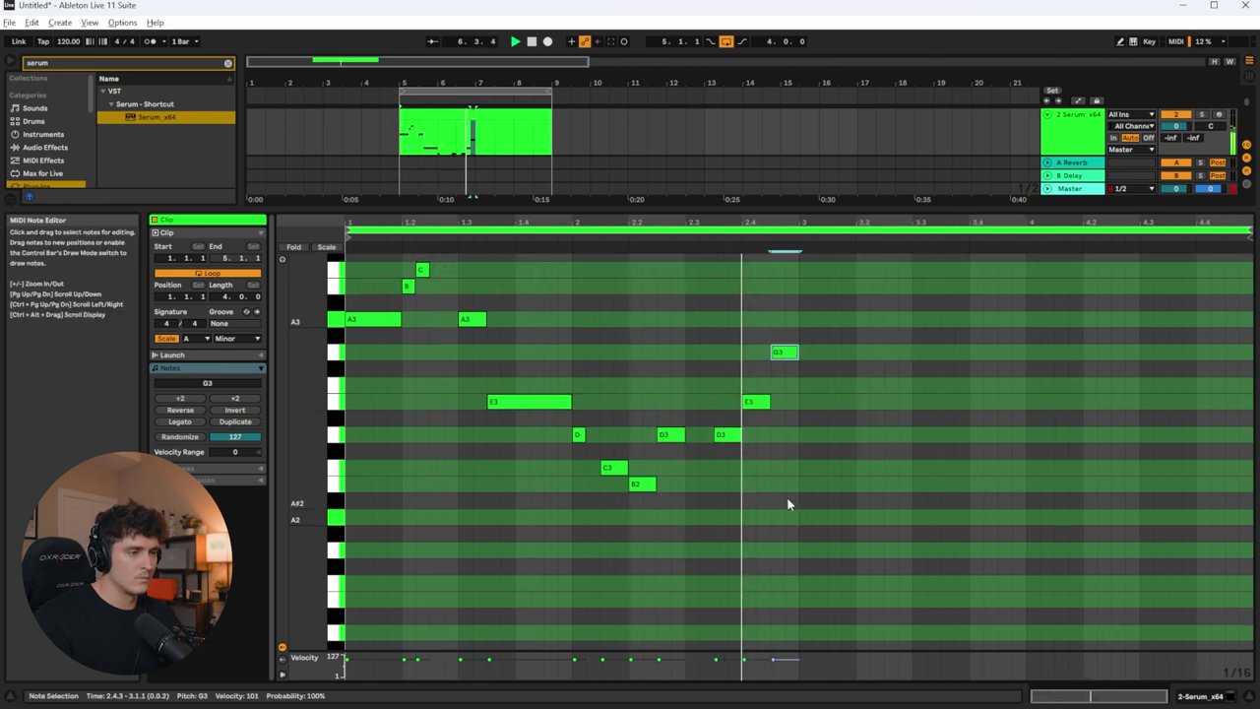
# Step: Duplicate the two-bar melody across the four-bar clip and set the second track's volume to 0.5 dB
pyautogui.click(785, 539)
pyautogui.hotkey('ctrl', 'a')
pyautogui.hotkey('ctrl', 'd')
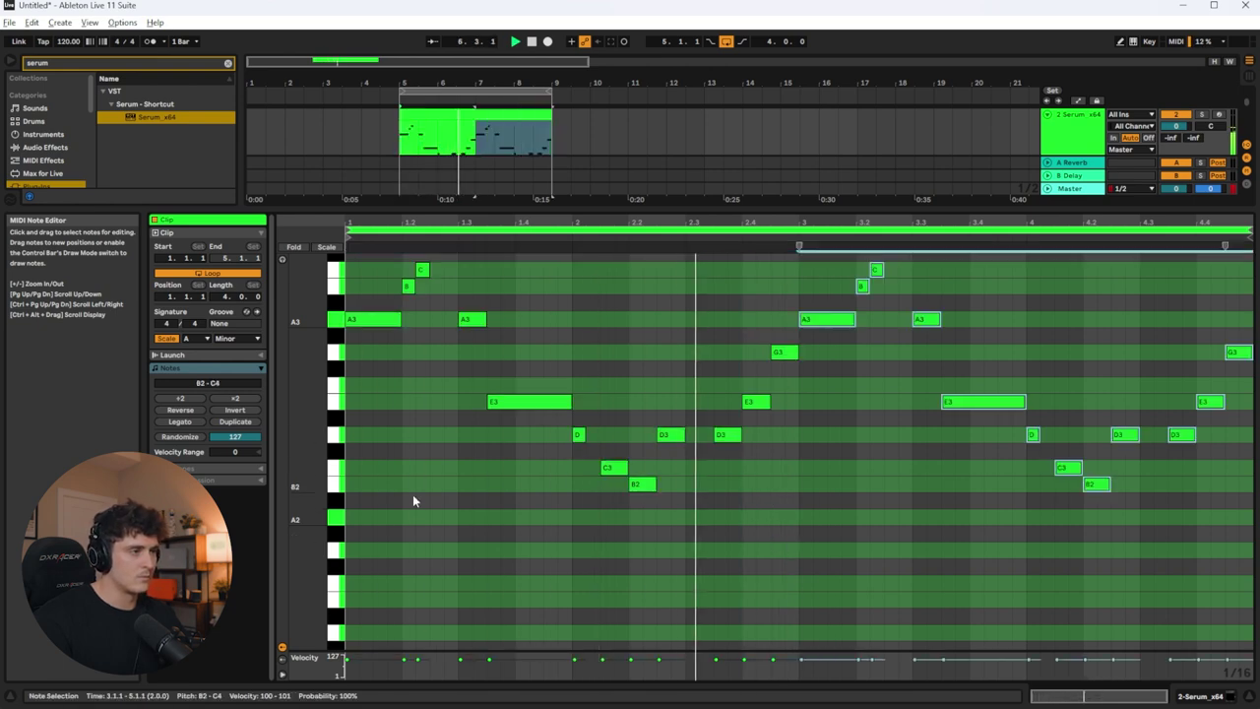
pyautogui.hotkey('shift', 'Tab')
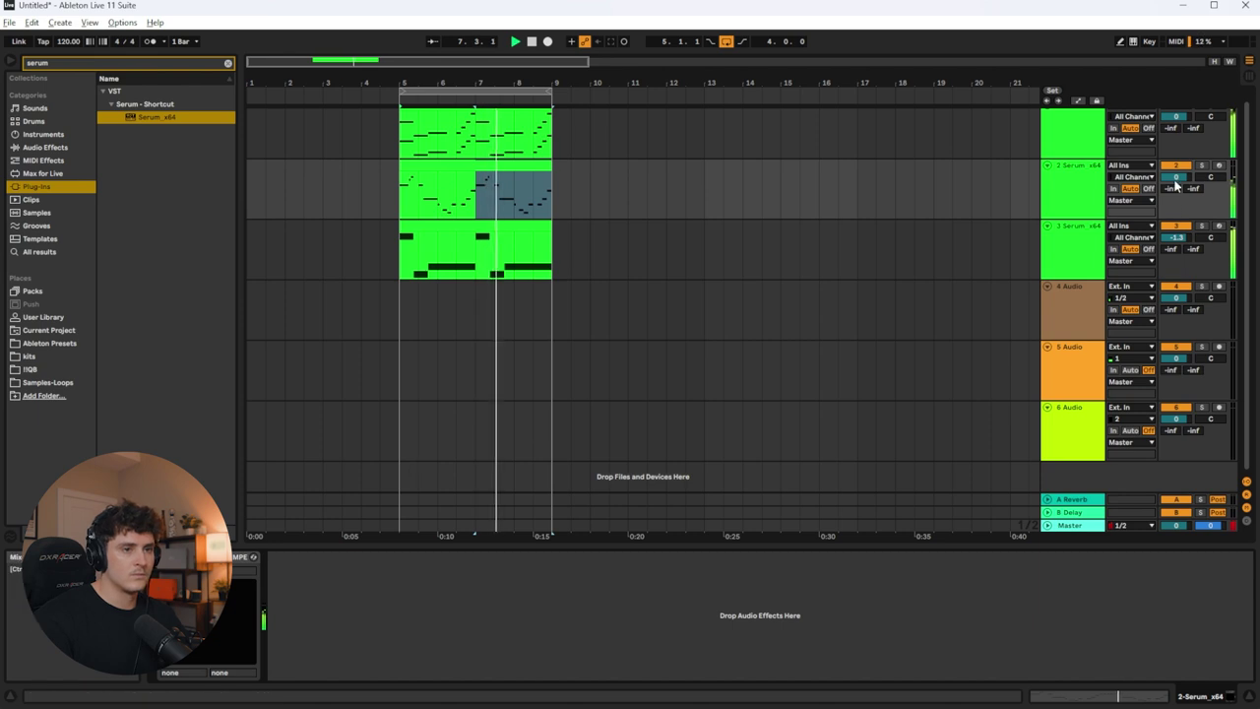
pyautogui.moveTo(1177, 178); pyautogui.dragTo(1180, 178)
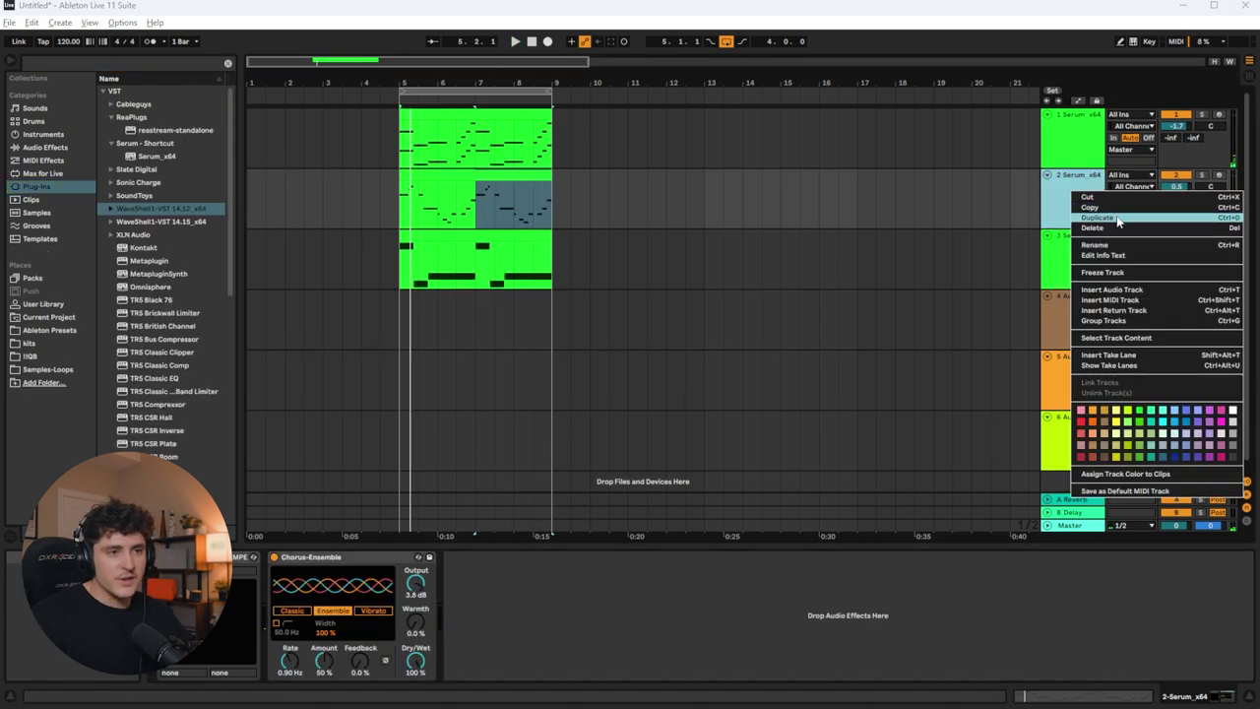
# Step: Duplicate the key melody track and replace its copied notes with an empty MIDI clip from bar 5 to bar 9
pyautogui.click(1119, 219)
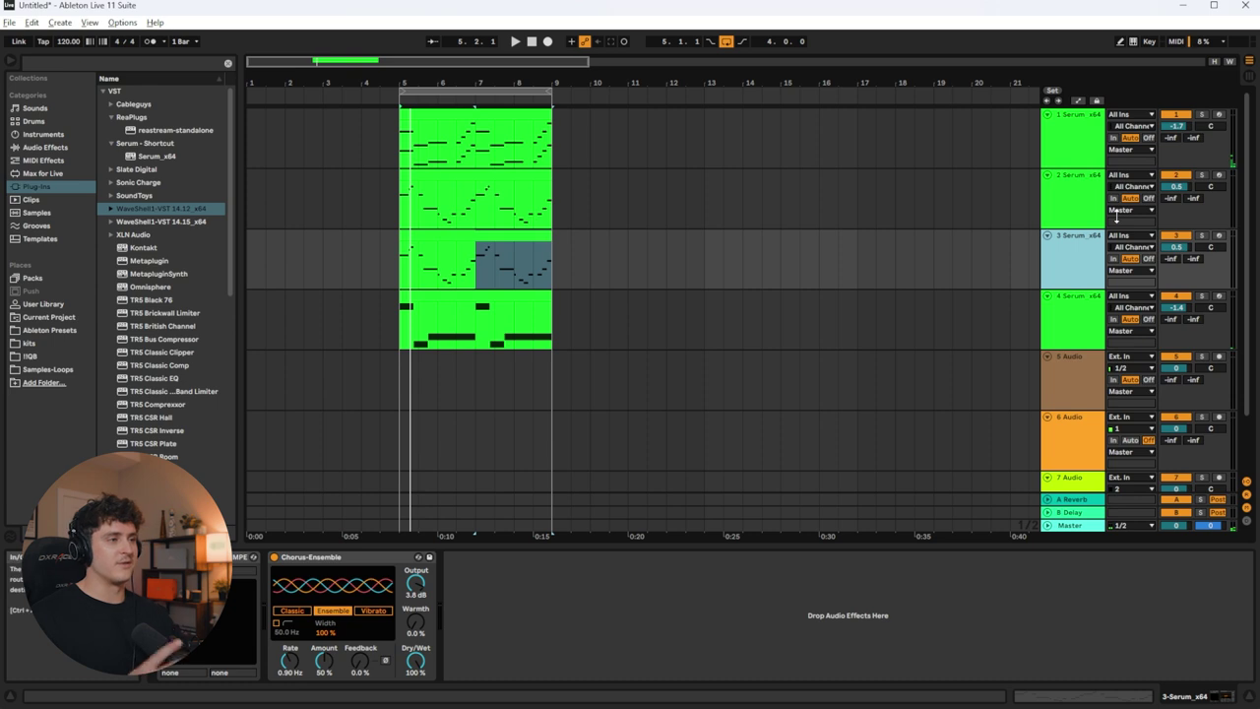
pyautogui.click(503, 237)
pyautogui.press('Delete')
pyautogui.moveTo(397, 251); pyautogui.dragTo(530, 242)
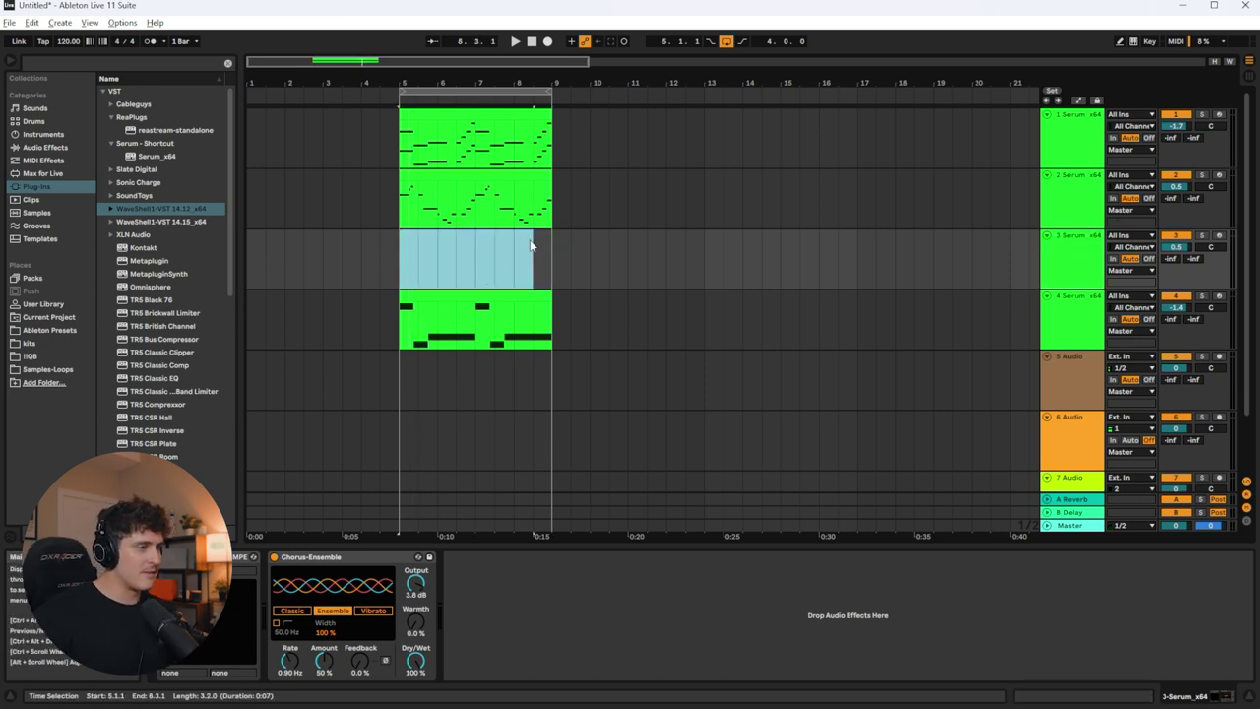
pyautogui.hotkey('ctrl', 'shift', 'm')
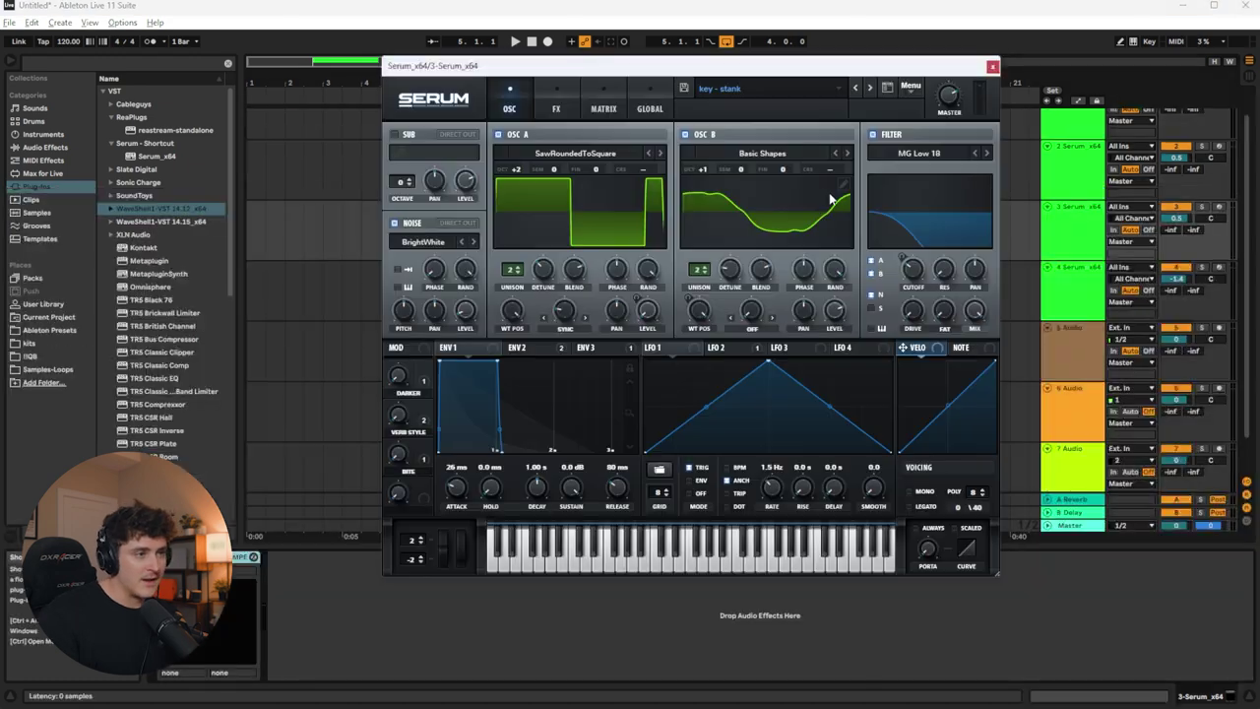
# Step: Audition the lead - warzone preset on the third Serum track, and switch to lead - wokhard
pyautogui.click(731, 89)
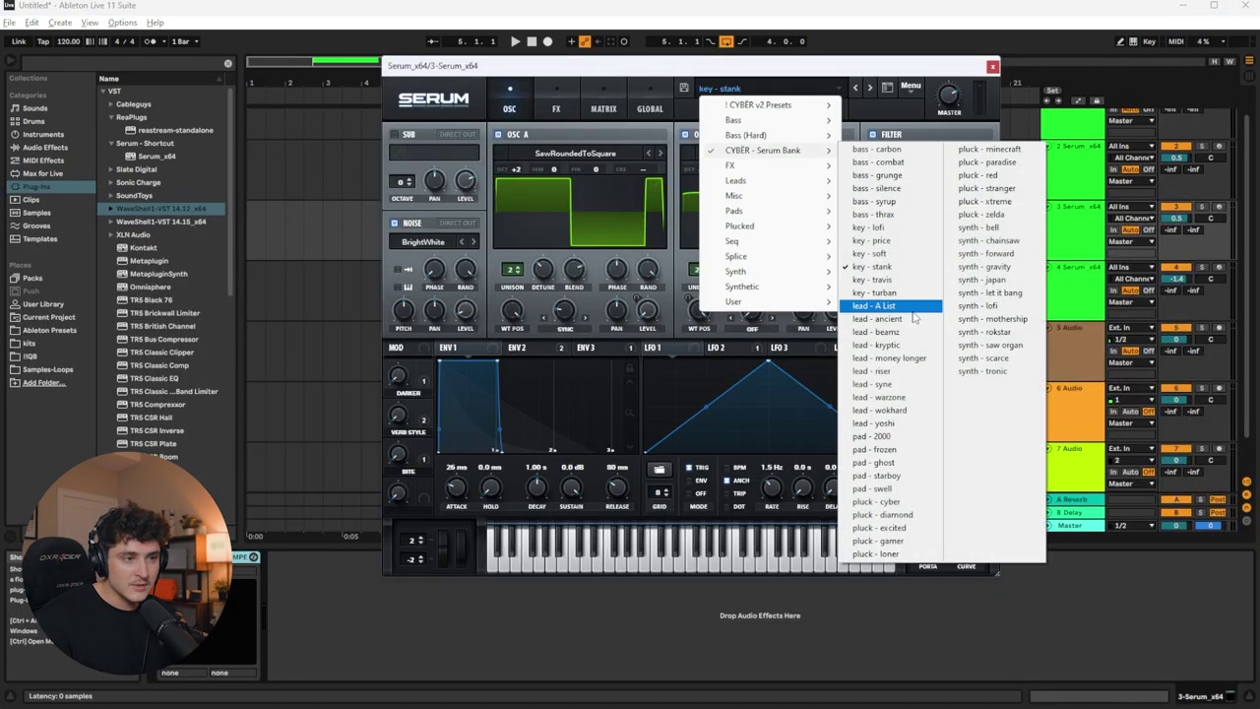
pyautogui.click(907, 397)
pyautogui.click(567, 568)
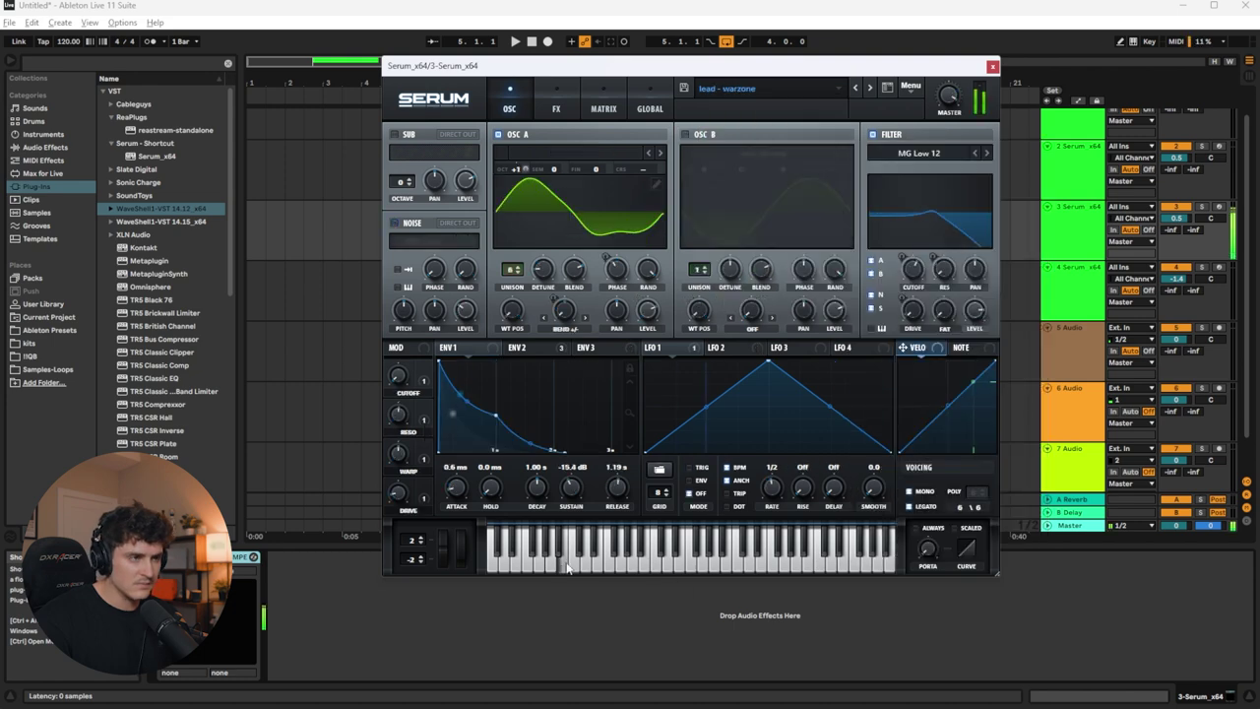
pyautogui.click(869, 88)
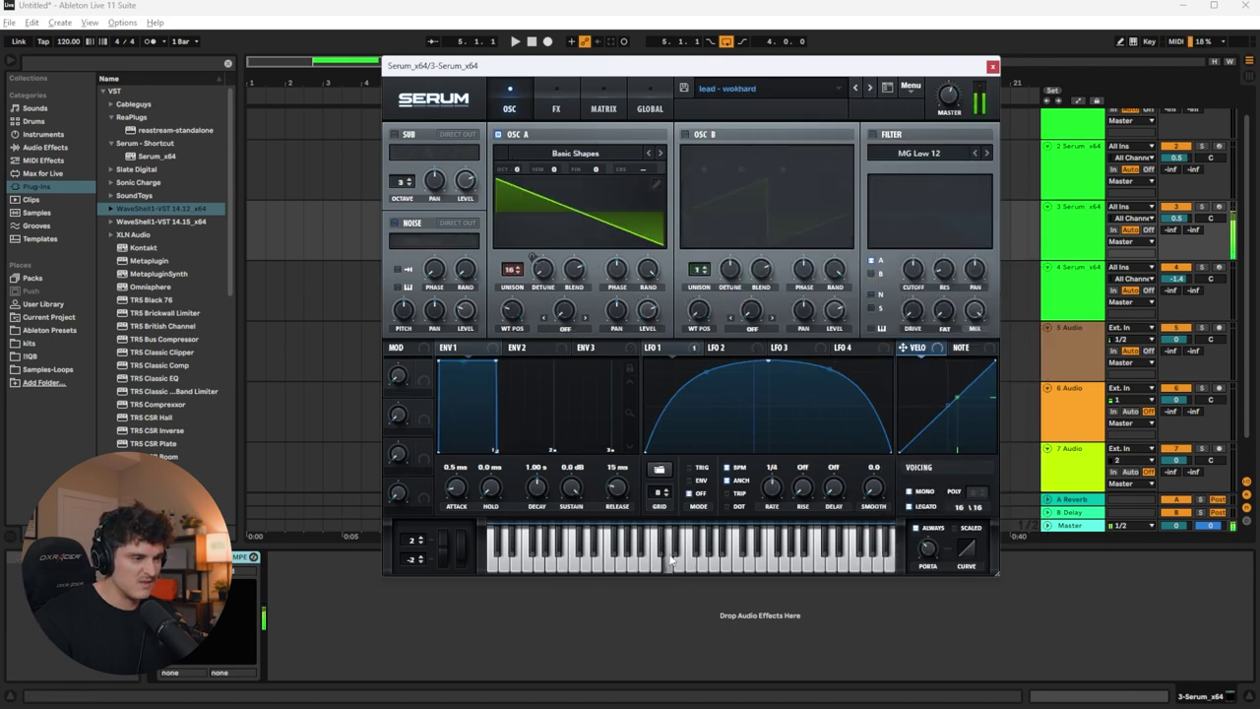
pyautogui.click(992, 68)
# Step: Create a MIDI clip on the third Serum track and enter long E3, B2 and C3 notes followed by short alternating B2 and C3 notes
pyautogui.hotkey('ctrl', 'shift', 'm')
pyautogui.scroll(1, 538, 321)
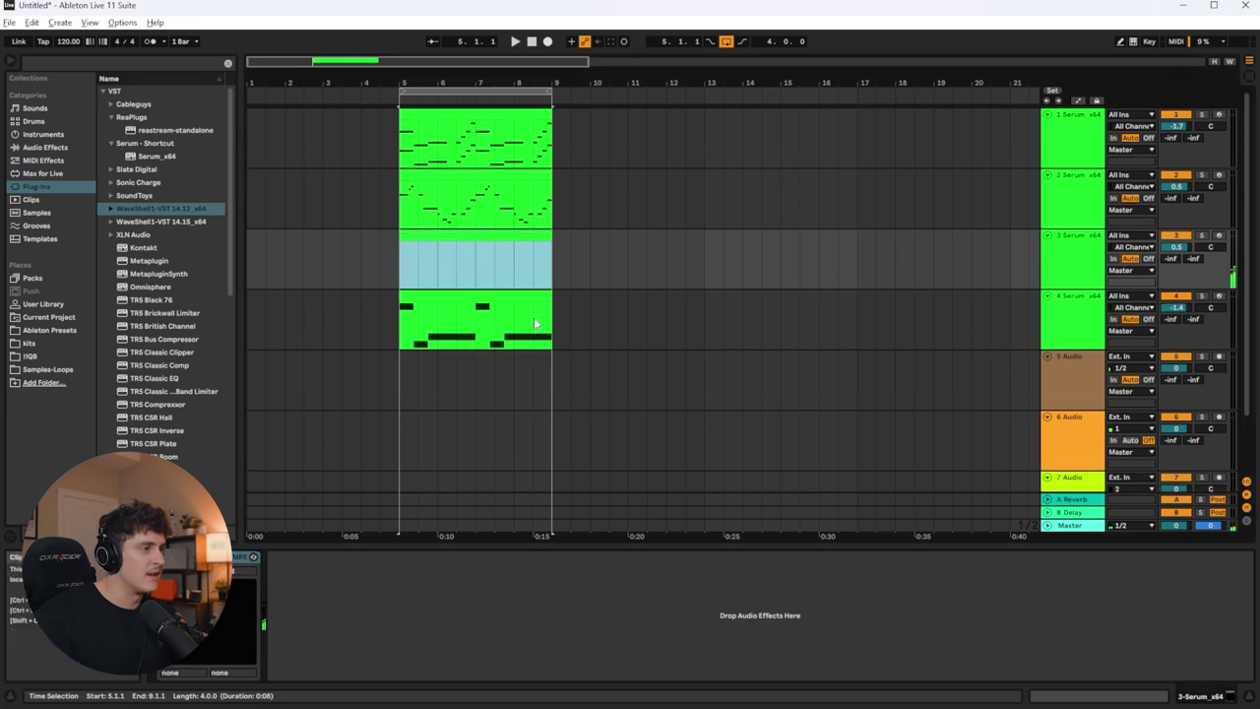
pyautogui.doubleClick(427, 115)
pyautogui.moveTo(381, 279); pyautogui.dragTo(541, 387)
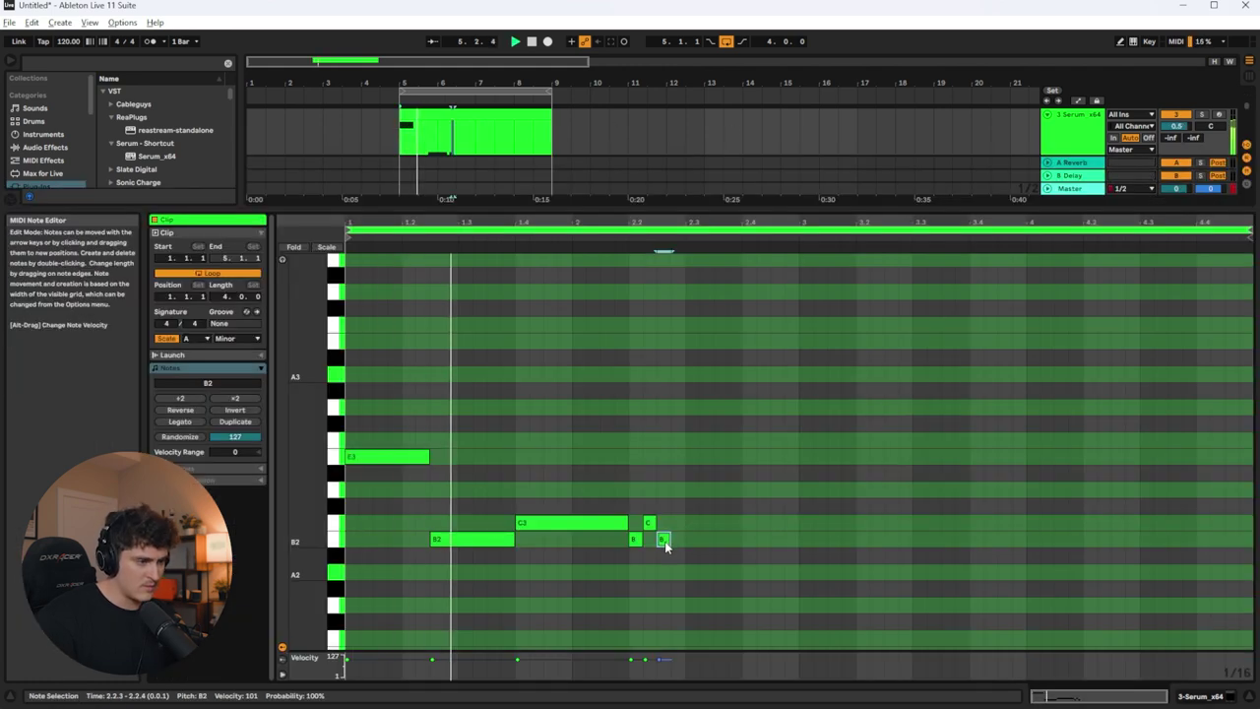
pyautogui.scroll(-3, 665, 547)
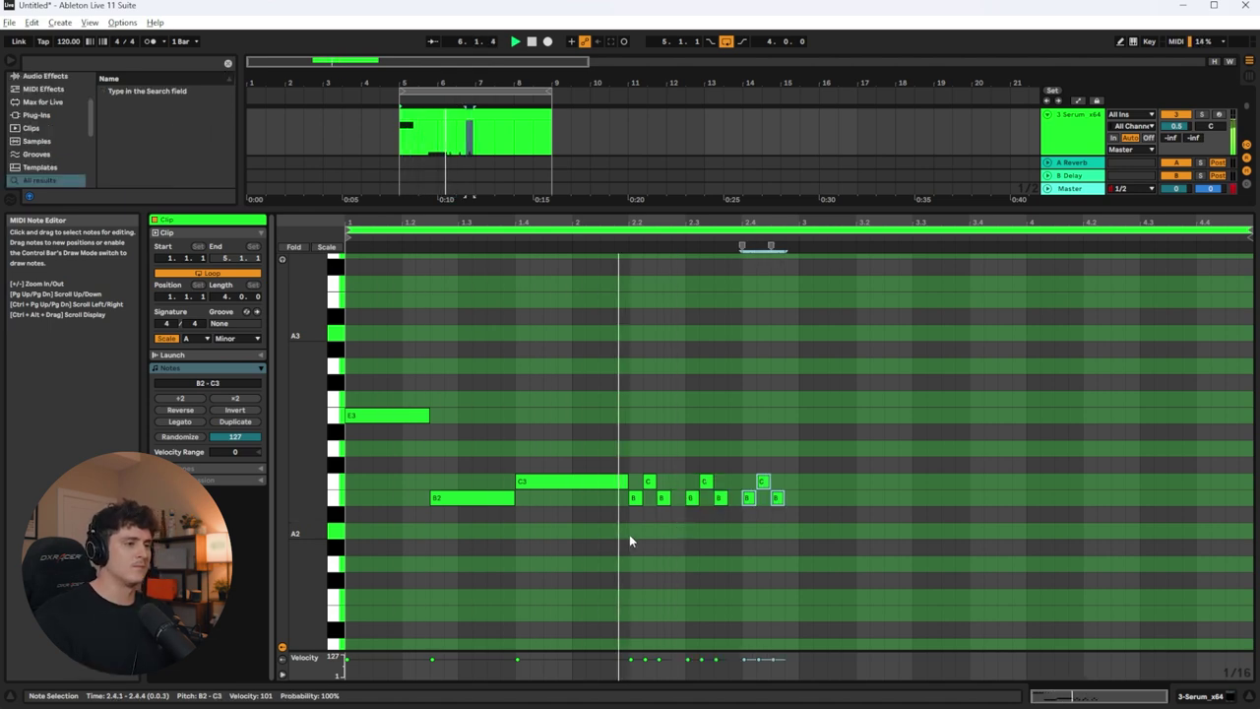
# Step: Replace the short notes in bar 2 with a rising C3, D3, E3 and G3 run of eighth notes from beat 3
pyautogui.rightClick(806, 548)
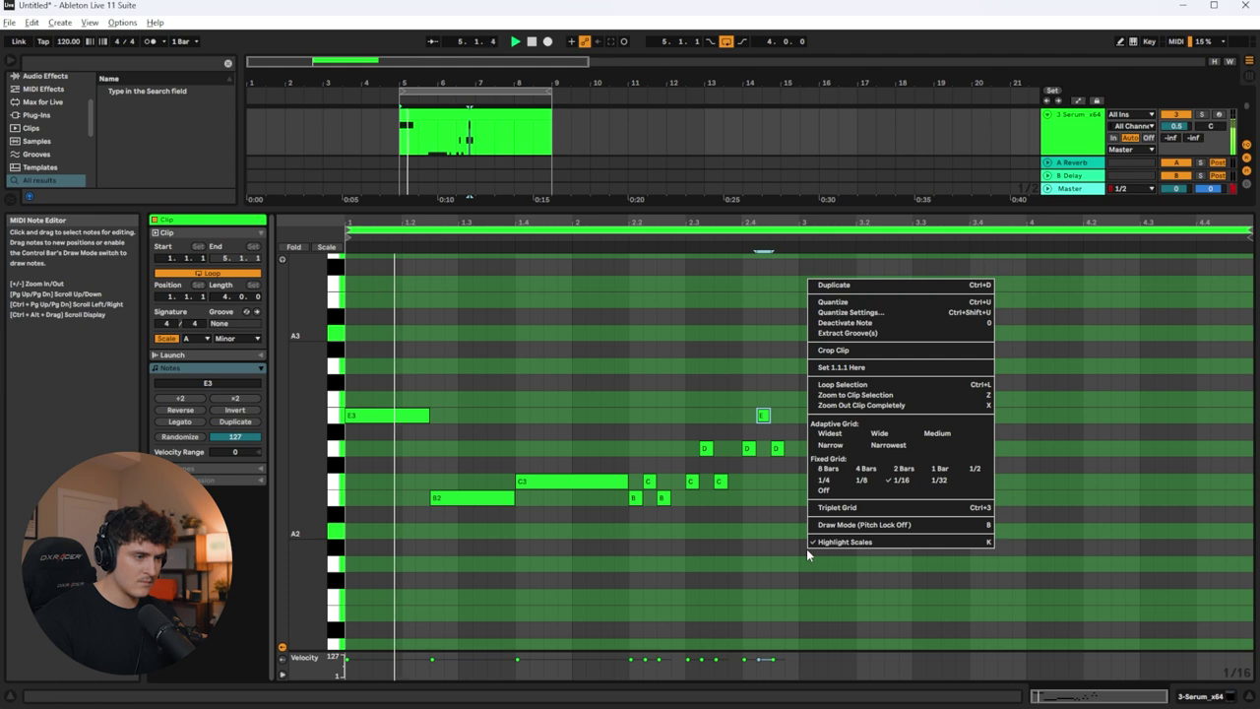
pyautogui.click(708, 571)
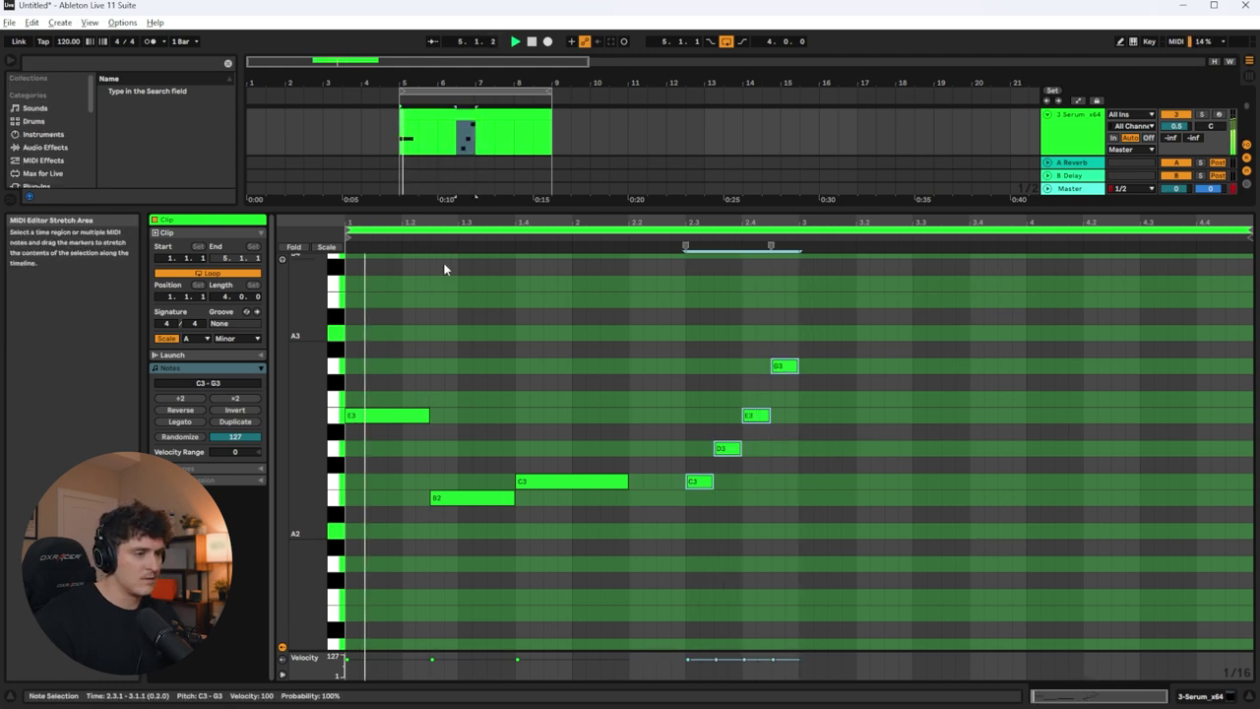
pyautogui.rightClick(546, 360)
pyautogui.click(481, 327)
pyautogui.rightClick(481, 322)
pyautogui.click(415, 309)
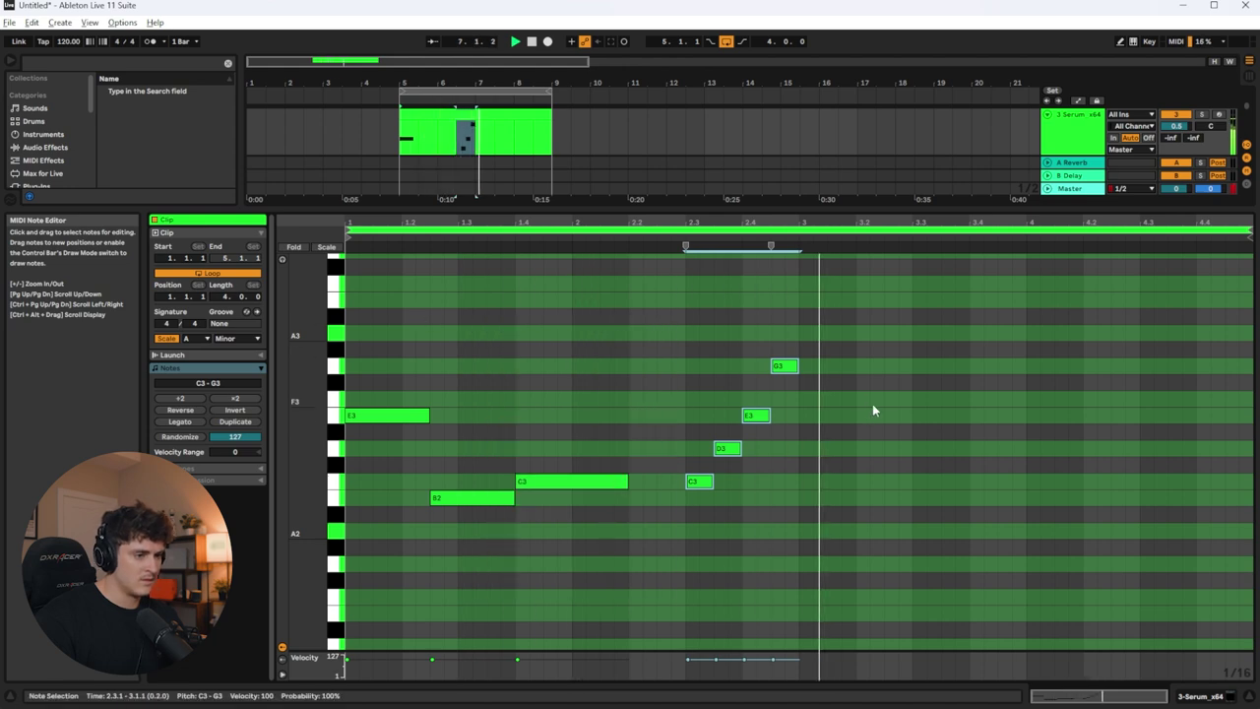
# Step: Duplicate the two-bar lead melody to fill the four-bar clip
pyautogui.click(769, 532)
pyautogui.hotkey('ctrl', 'a')
pyautogui.hotkey('ctrl', 'd')
pyautogui.rightClick(738, 558)
pyautogui.click(497, 408)
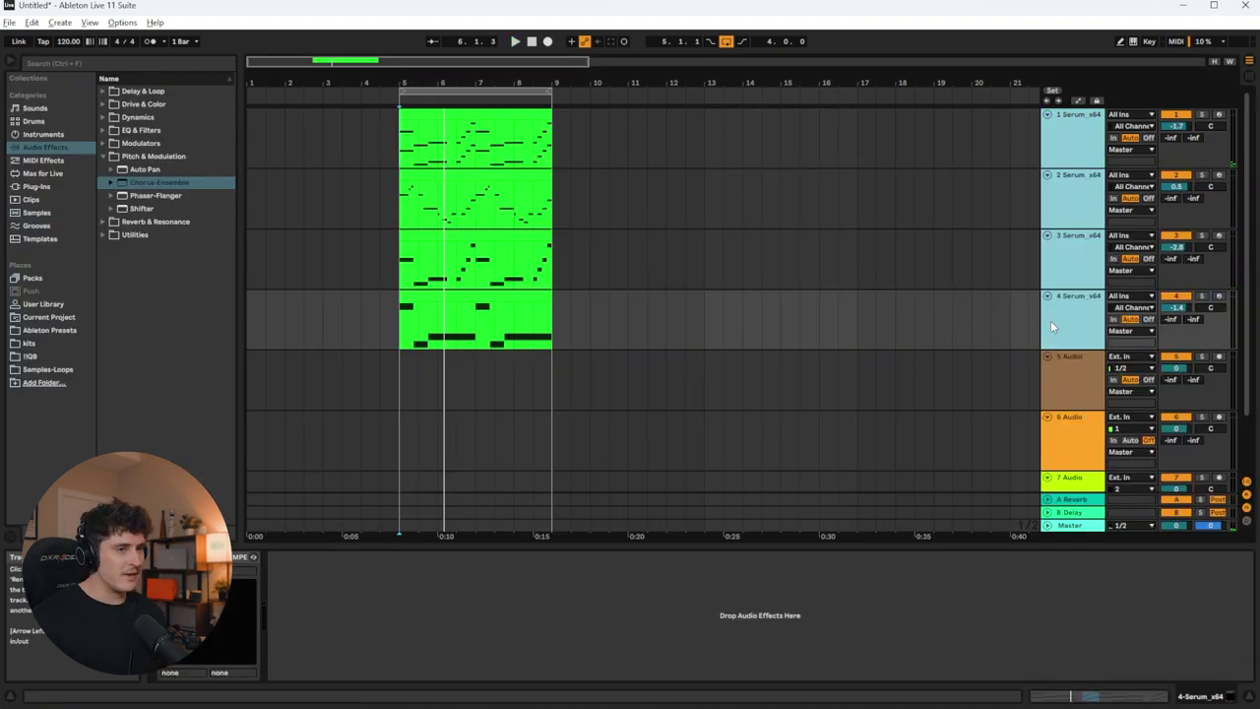
# Step: Group the four Serum tracks and collapse the group
pyautogui.rightClick(1080, 136)
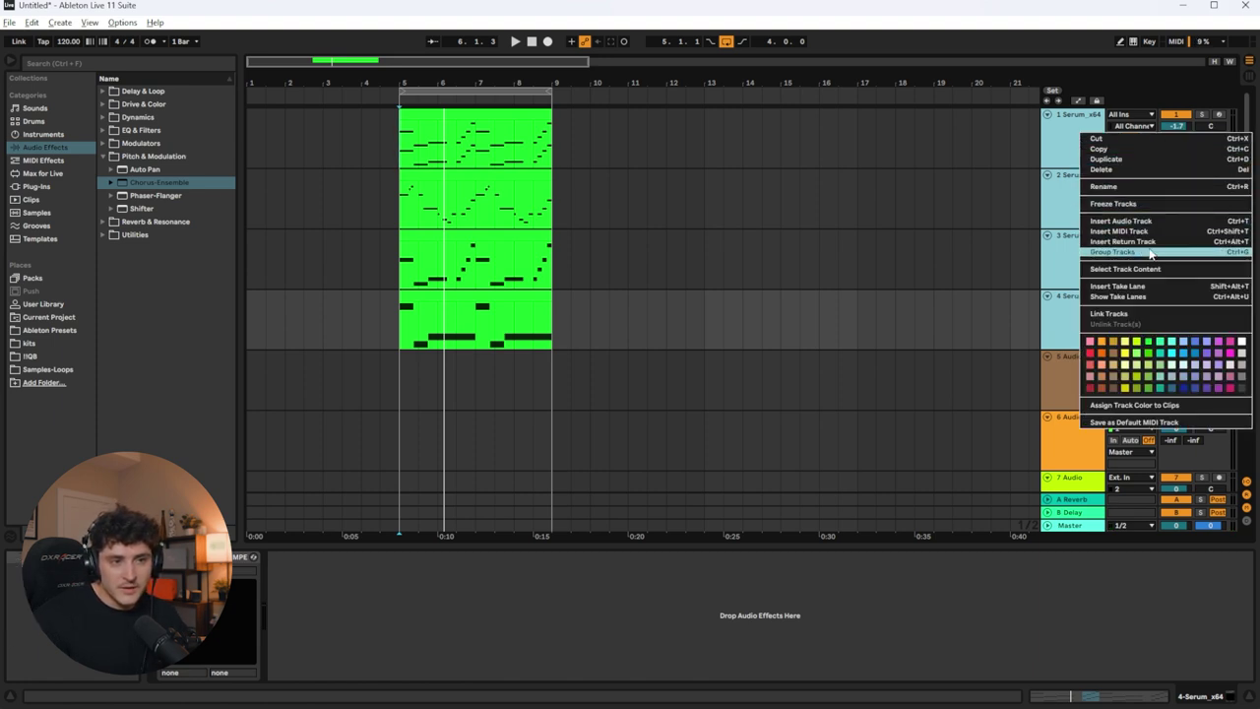
pyautogui.click(1069, 151)
pyautogui.hotkey('ctrl', 'g')
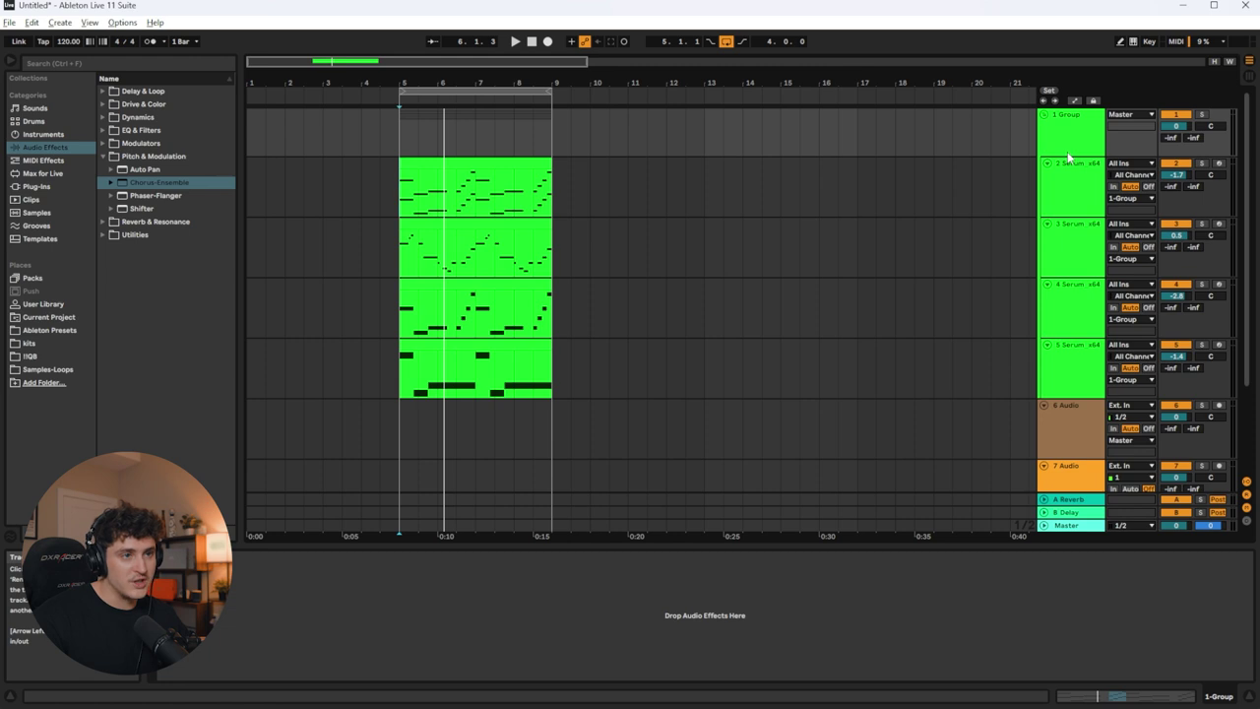
pyautogui.click(1044, 115)
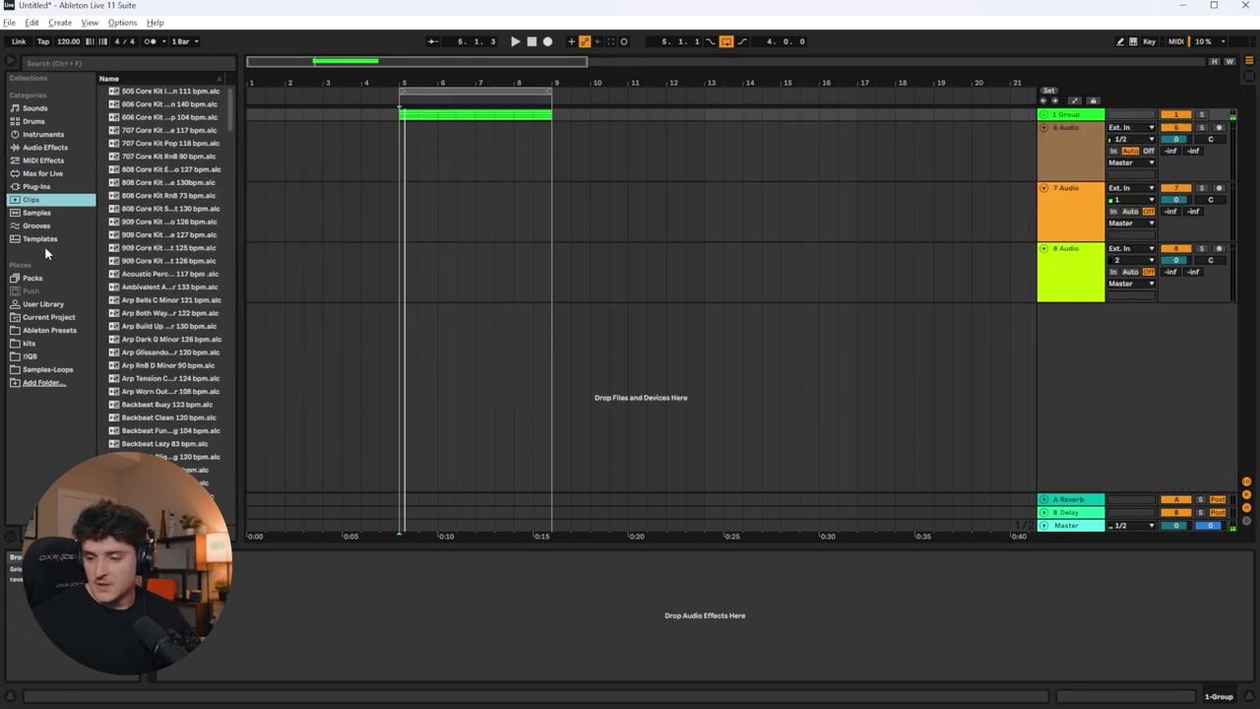
# Step: Mark bars 5 to 9 on a new MIDI track and load CLAP - LUGER.wav from the CYBER v2 Drum Kit claps
pyautogui.click(31, 355)
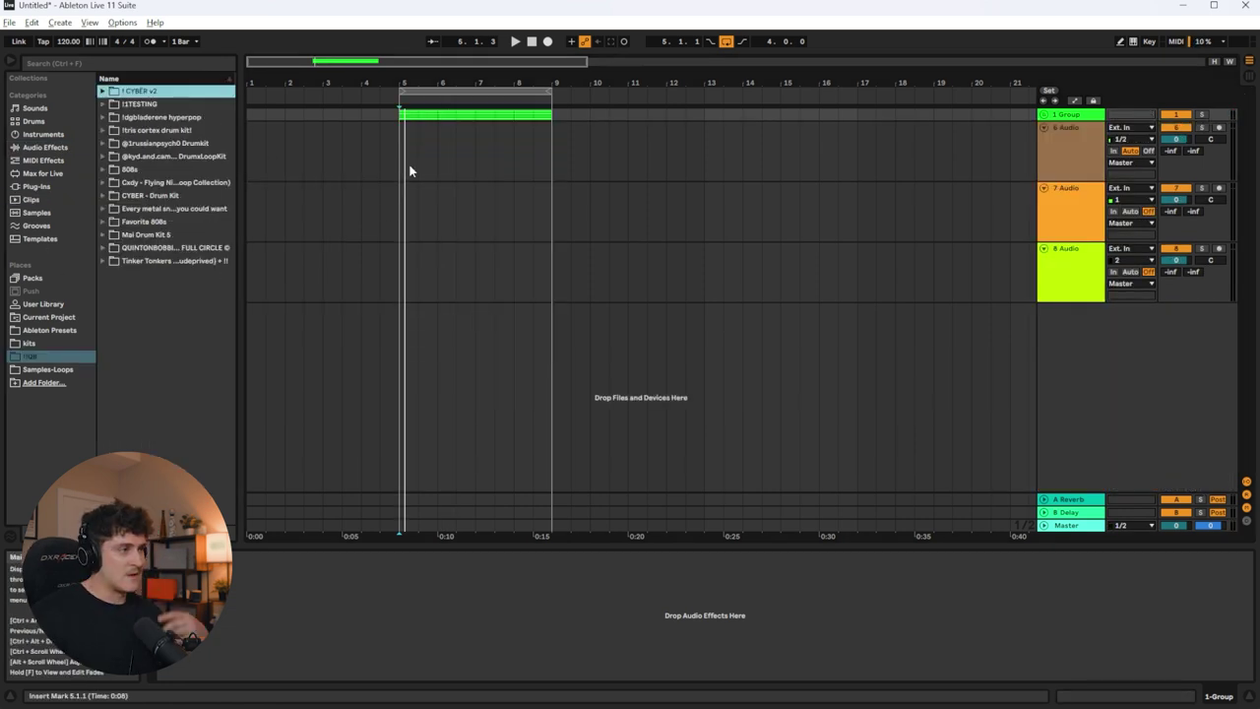
pyautogui.moveTo(397, 166); pyautogui.dragTo(546, 153)
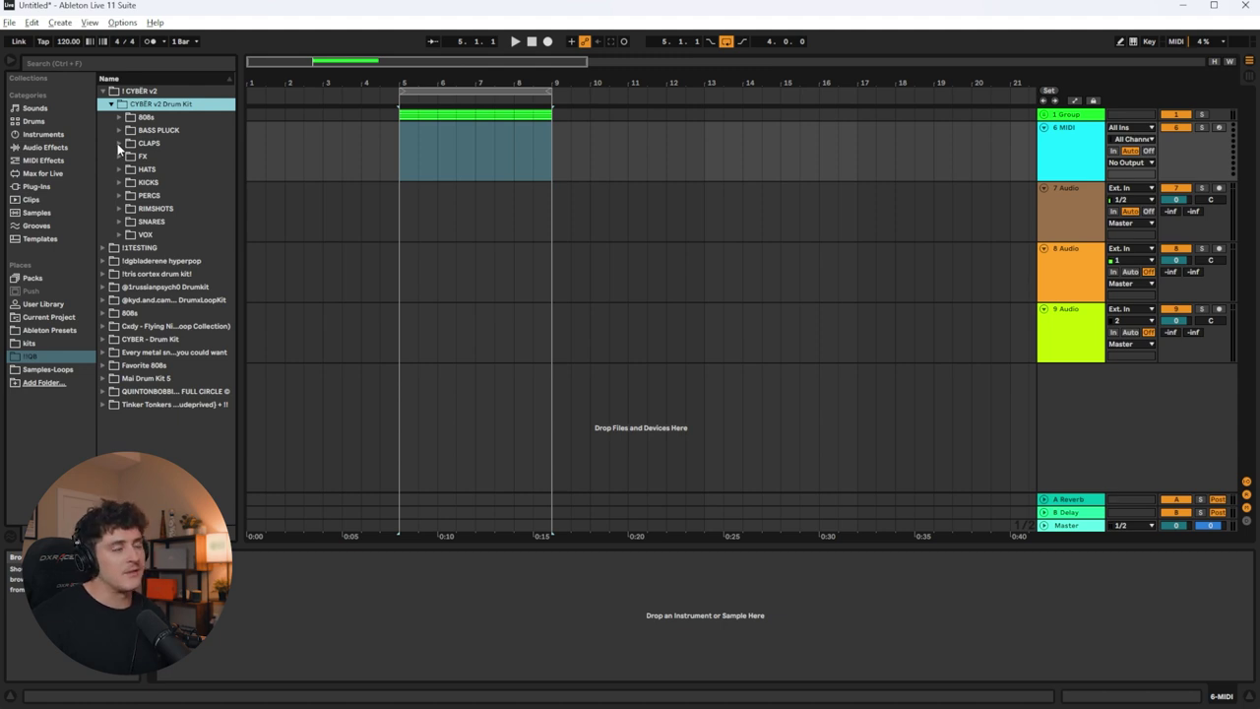
pyautogui.click(118, 144)
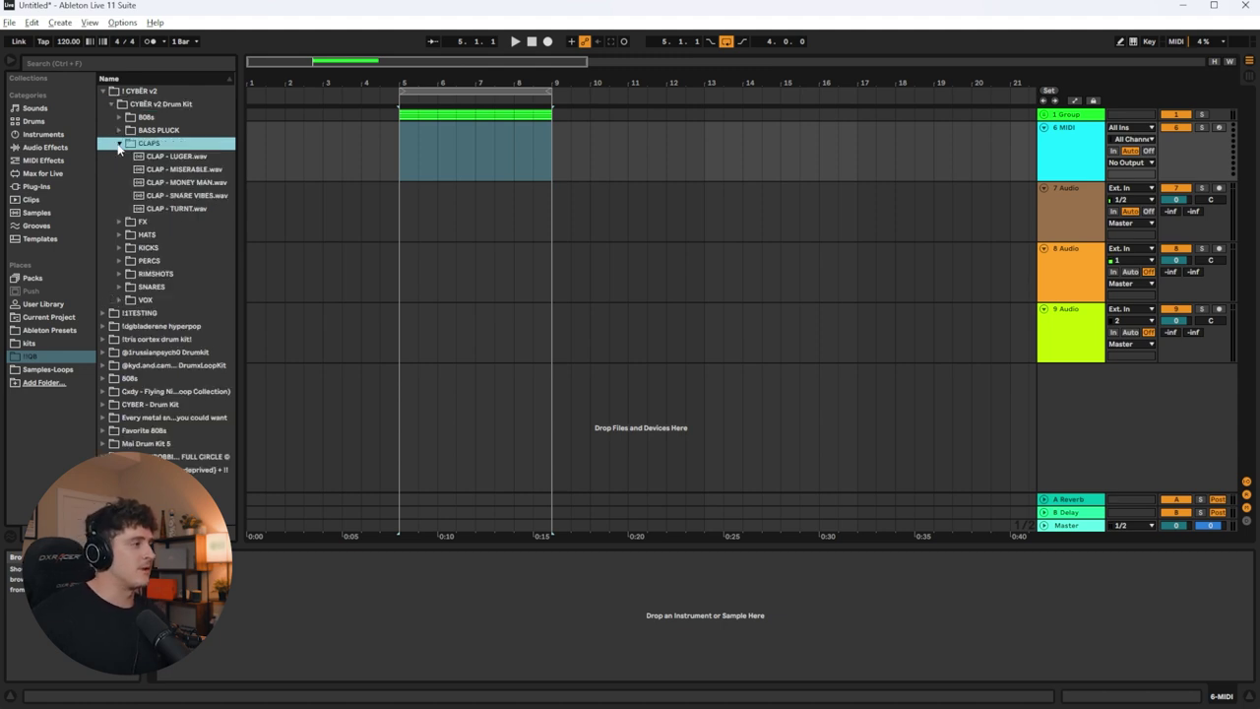
pyautogui.doubleClick(173, 157)
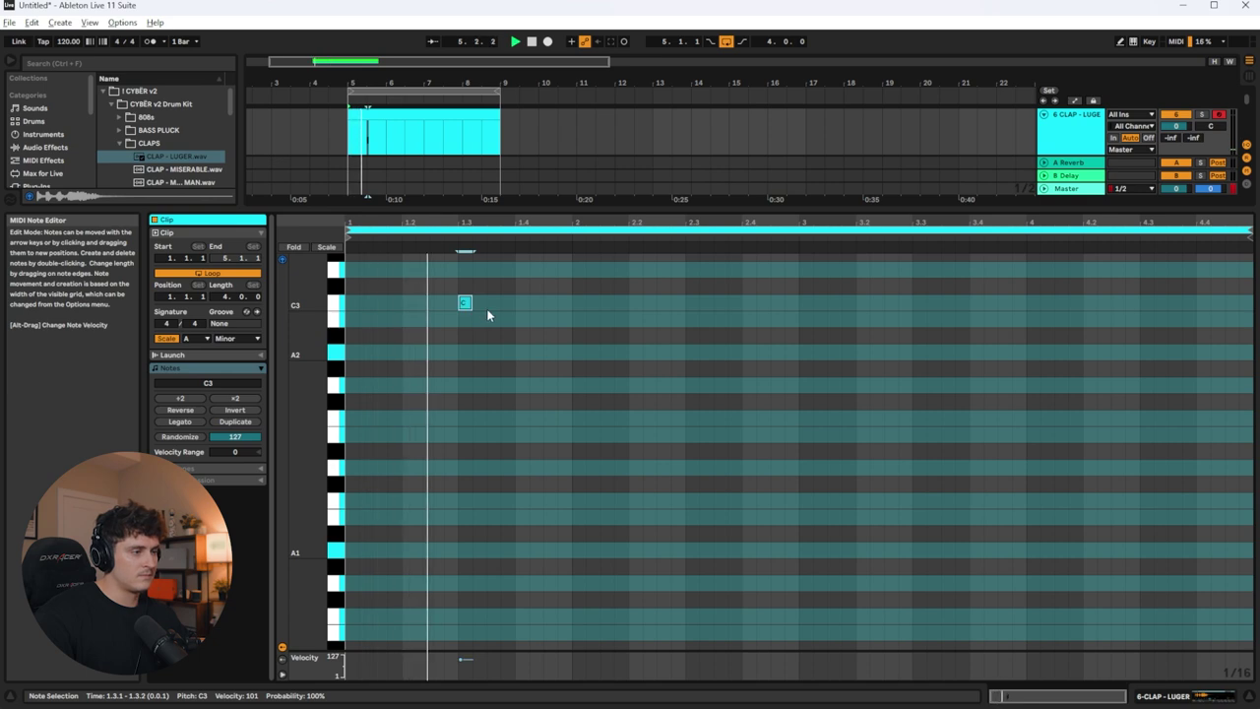
# Step: Keep a single C3 clap on beat 3 of bar 1 and duplicate that bar across the four-bar clip
pyautogui.hotkey('ctrl', 'd')
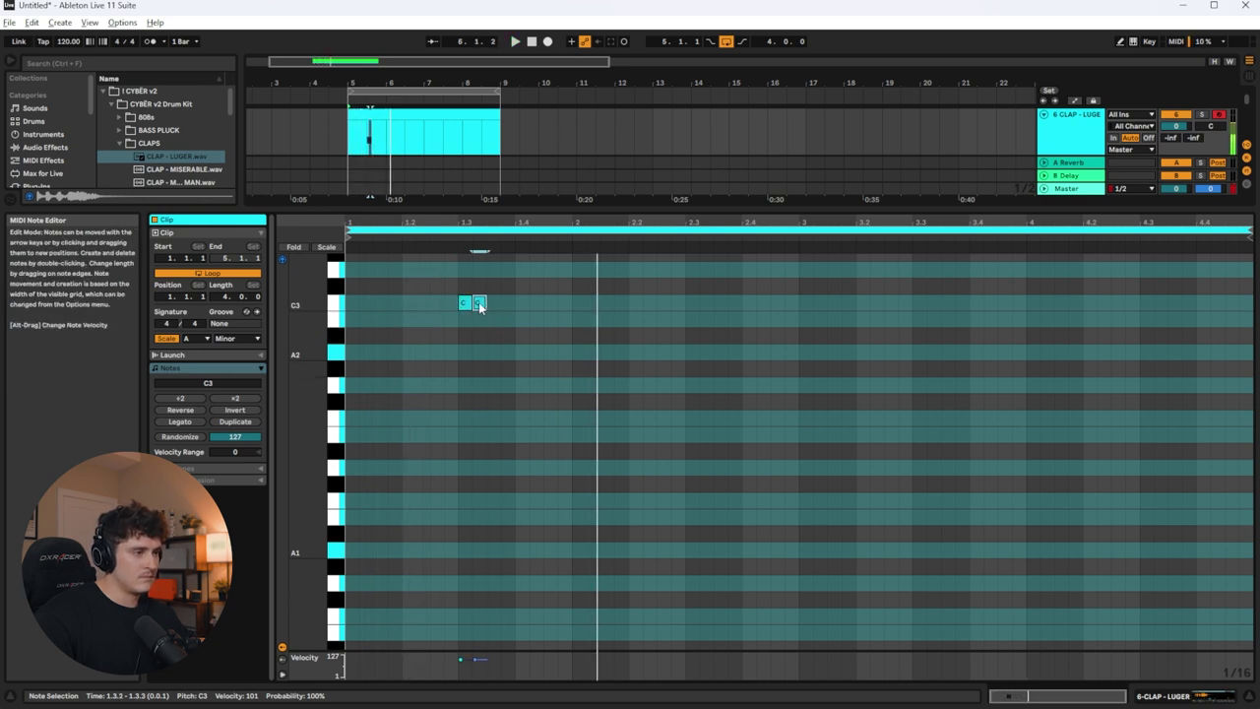
pyautogui.doubleClick(480, 304)
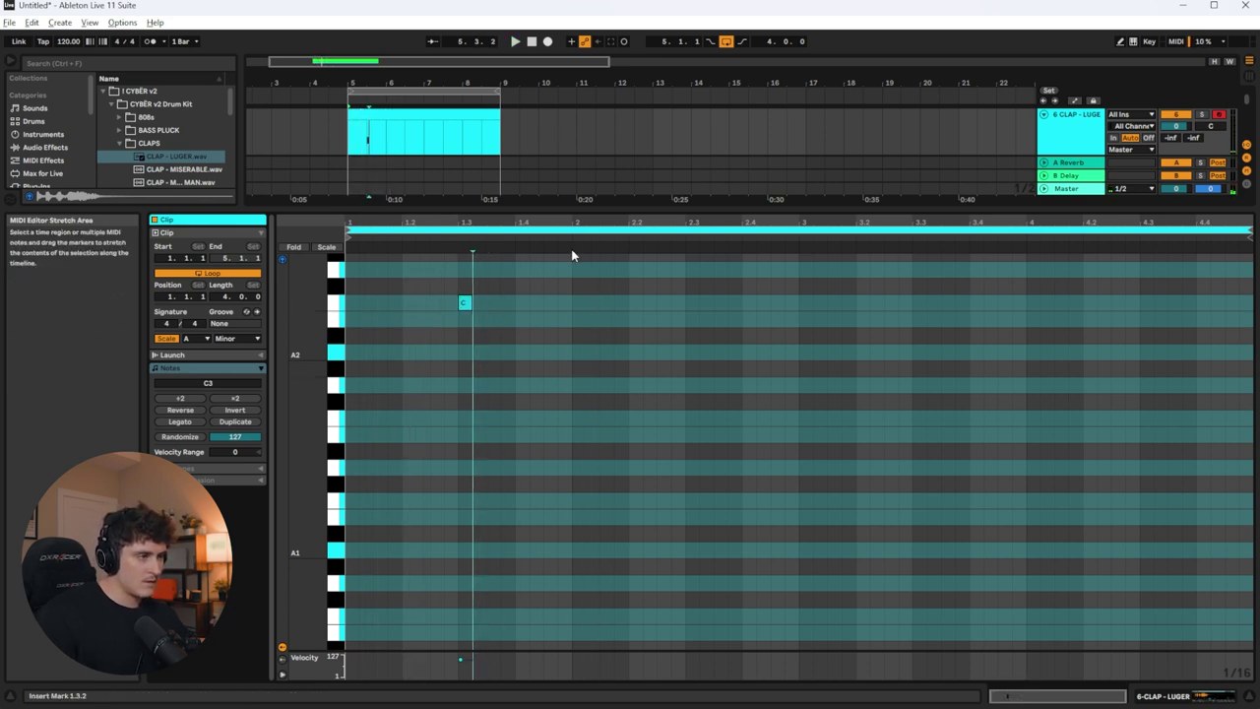
pyautogui.moveTo(570, 254); pyautogui.dragTo(340, 257)
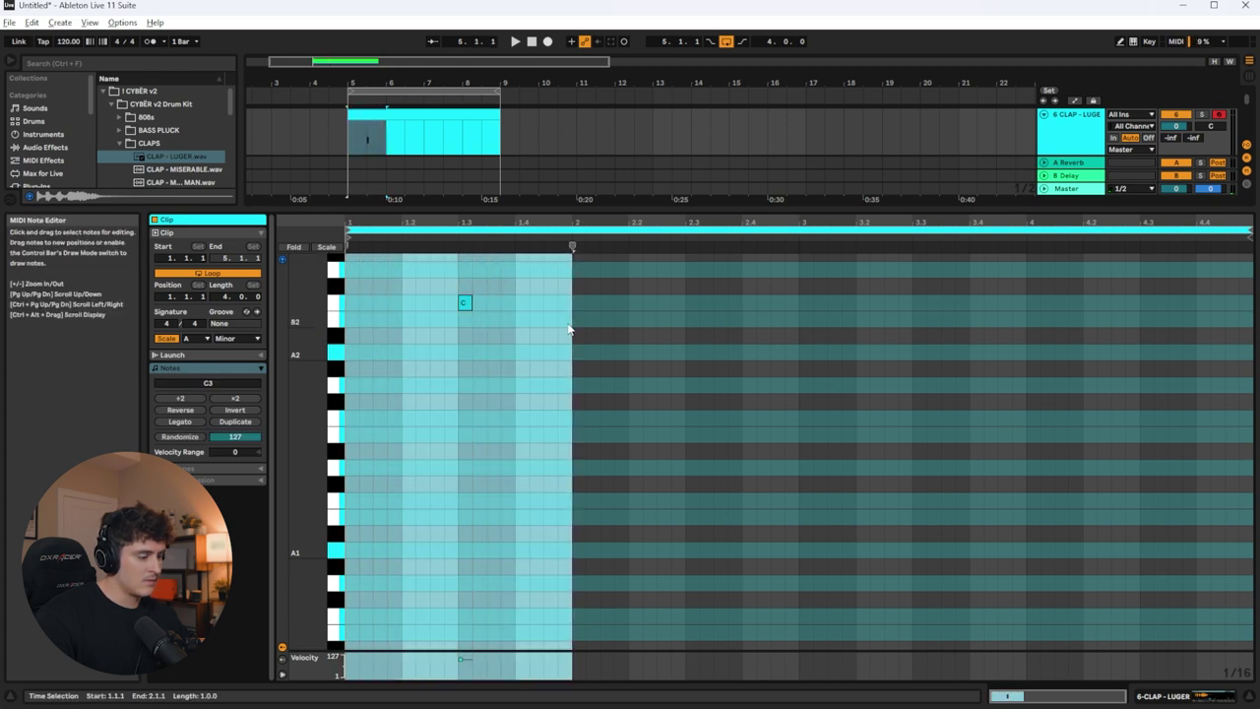
pyautogui.hotkey('ctrl', 'd')
pyautogui.hotkey('ctrl', 'd')
pyautogui.hotkey('ctrl', 'd')
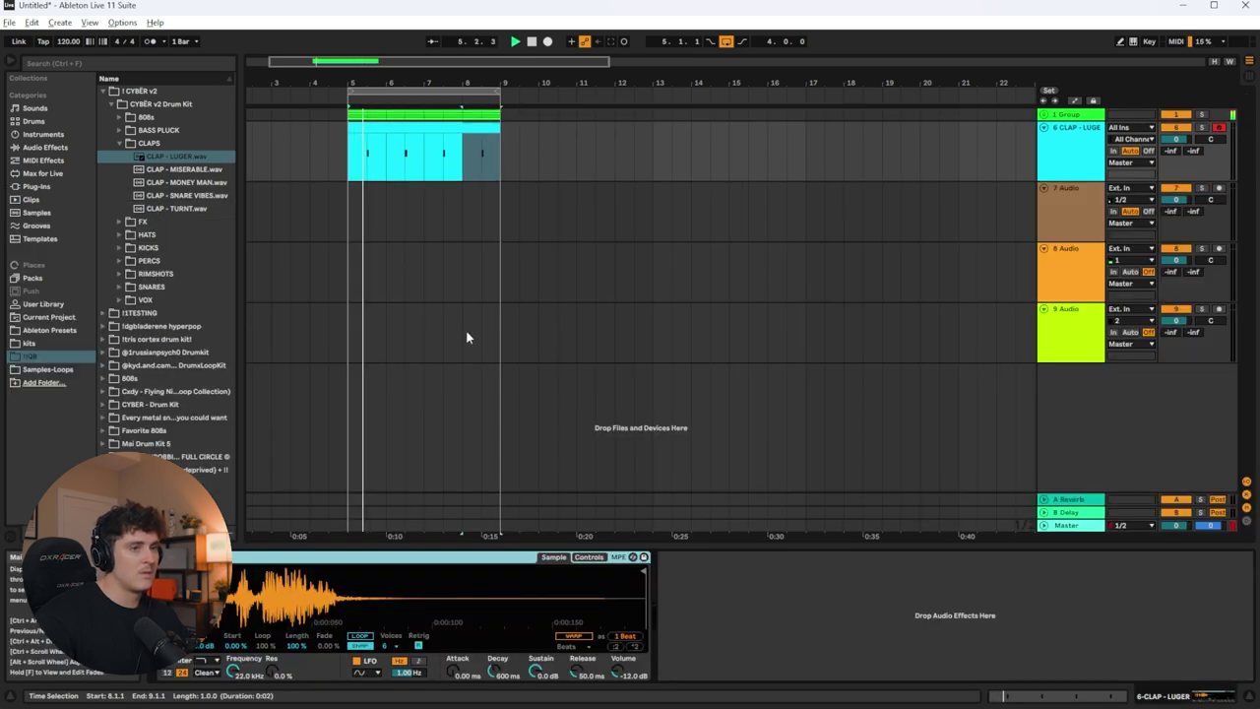
# Step: Set the clap track's volume to 3.2 dB and expand the Serum track group
pyautogui.moveTo(1176, 138); pyautogui.dragTo(1176, 134)
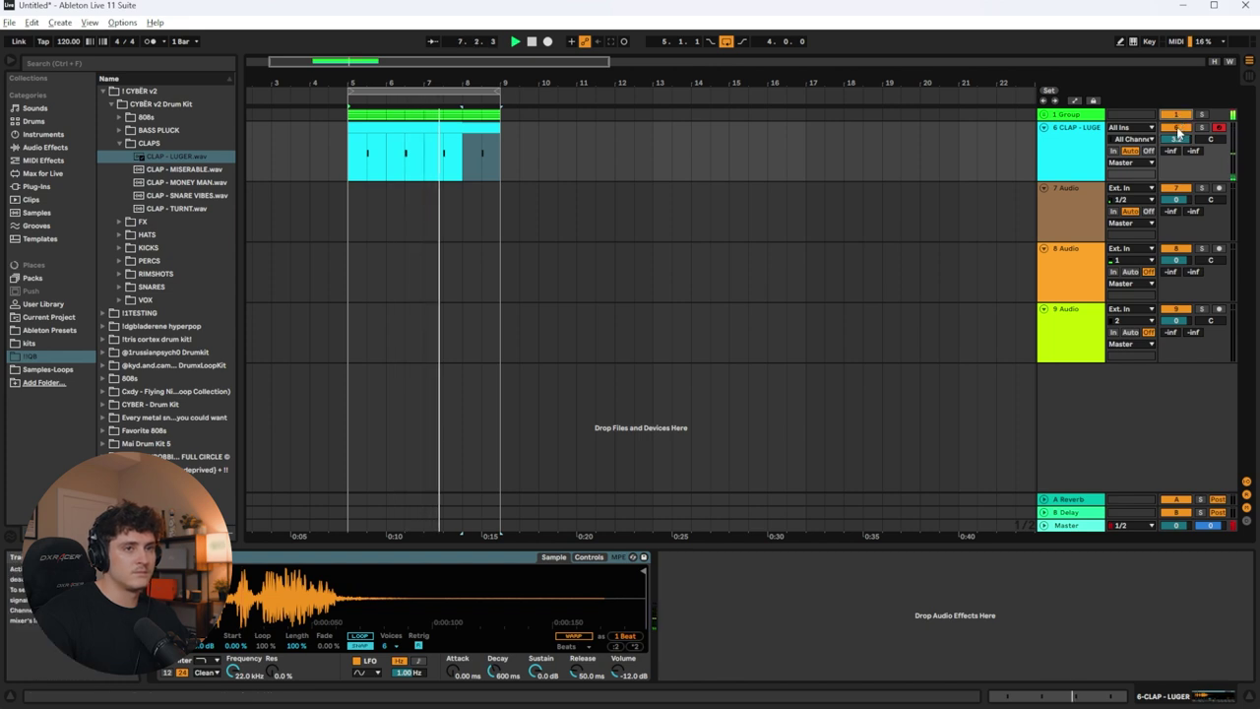
pyautogui.click(1077, 116)
pyautogui.click(1044, 116)
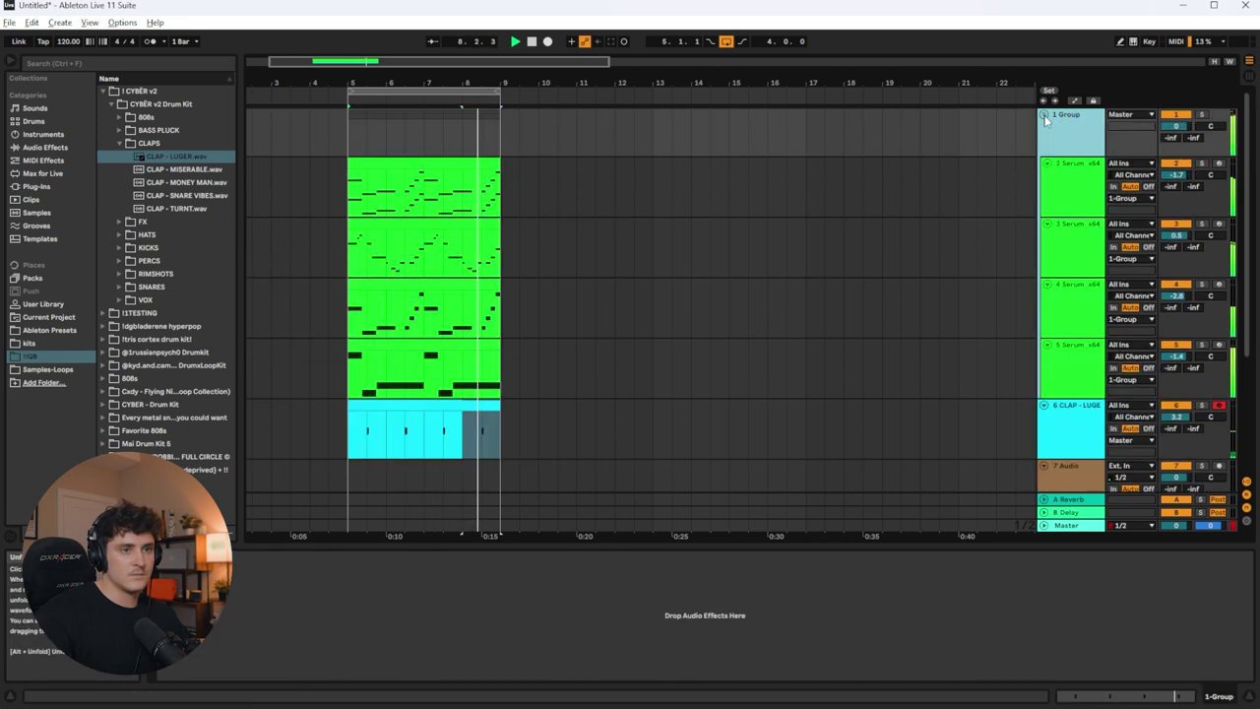
# Step: Enter C3 hits at the start of the closed hat clip and delete all except the first sixteenth note
pyautogui.click(342, 503)
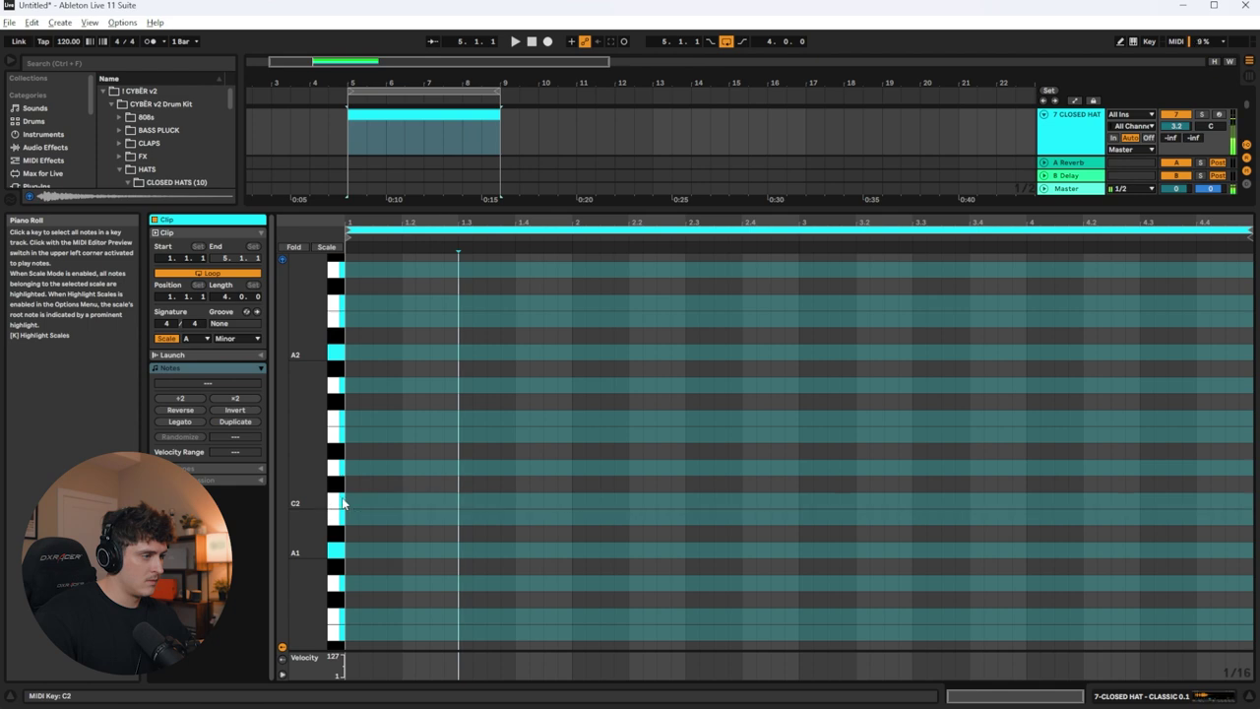
pyautogui.click(349, 338)
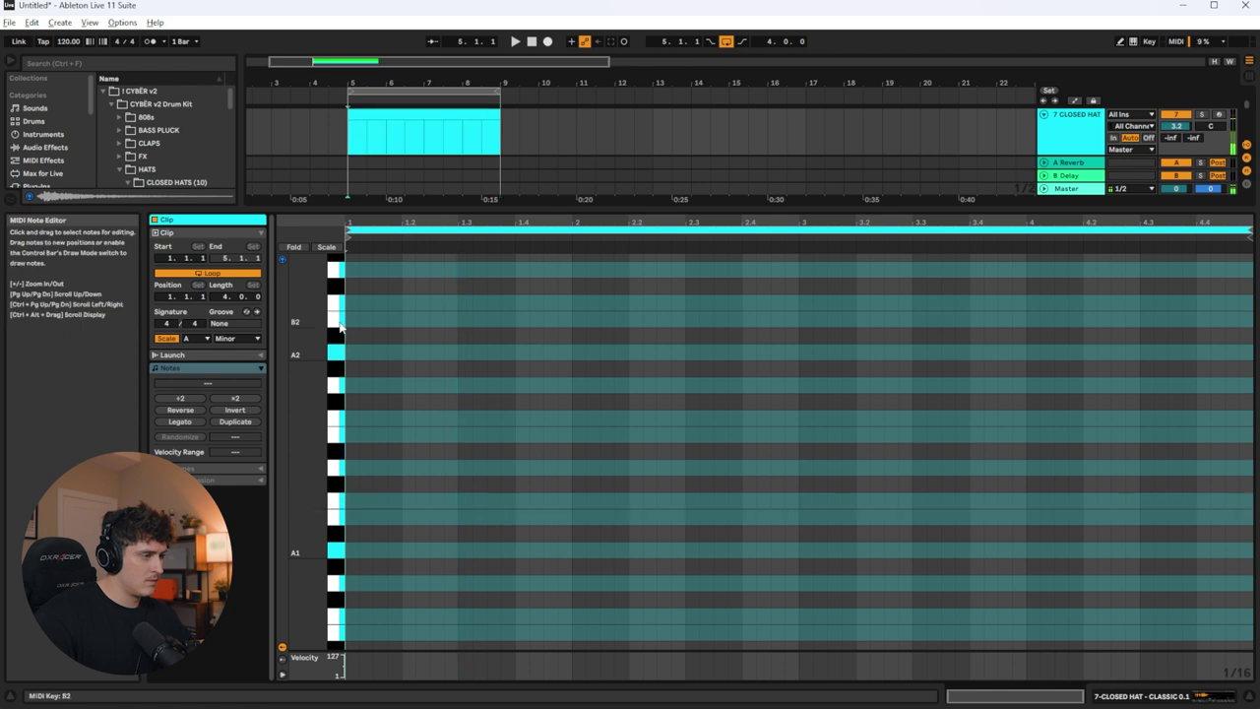
pyautogui.moveTo(349, 302); pyautogui.dragTo(498, 302)
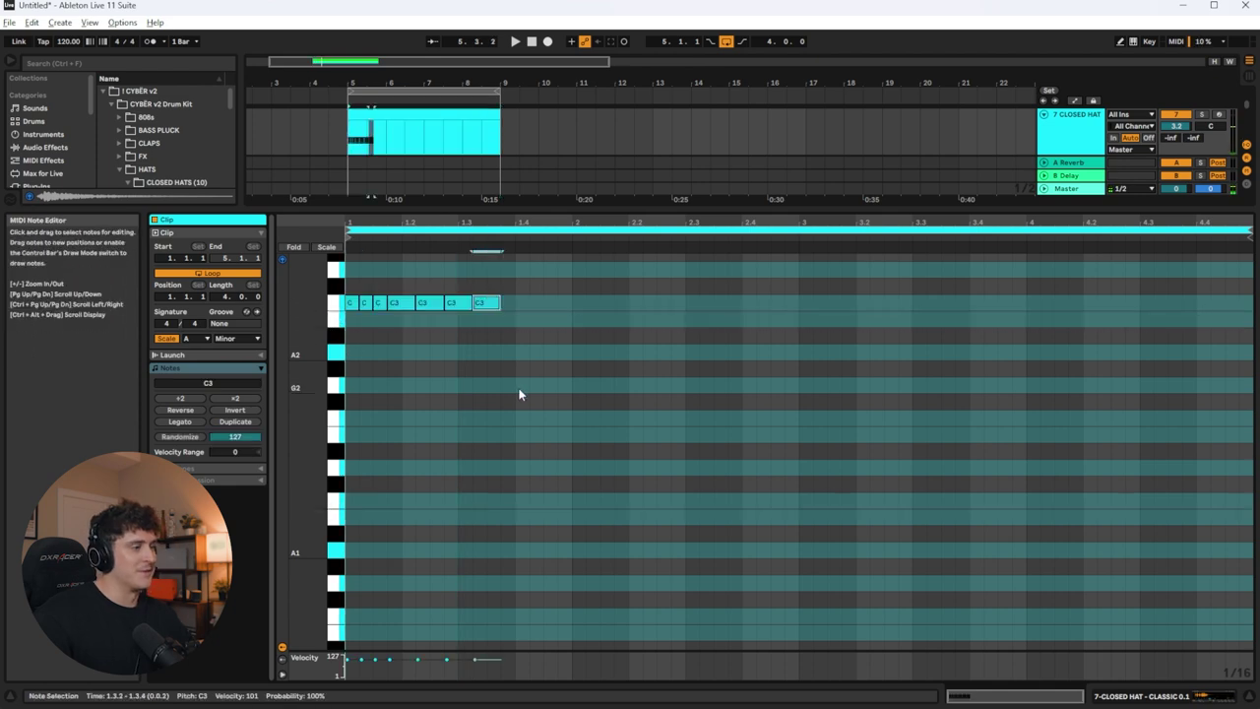
pyautogui.moveTo(501, 342); pyautogui.dragTo(409, 295)
pyautogui.press('Delete')
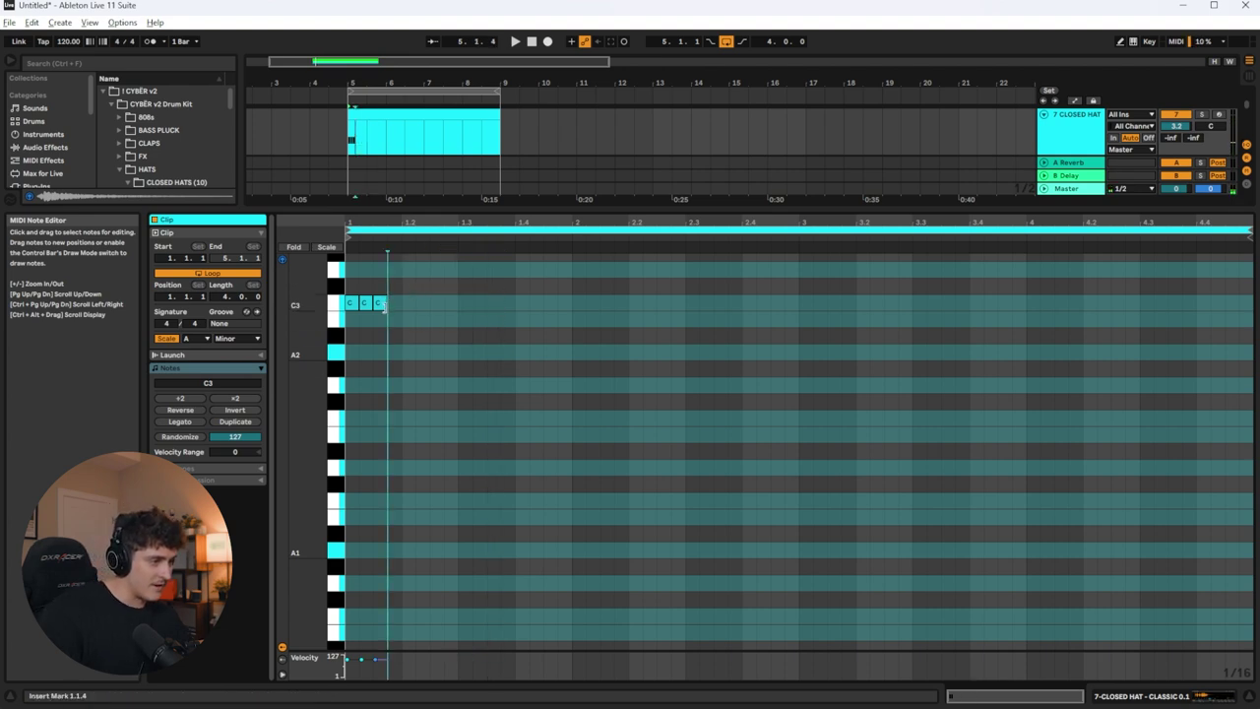
pyautogui.click(380, 305)
pyautogui.press('Delete')
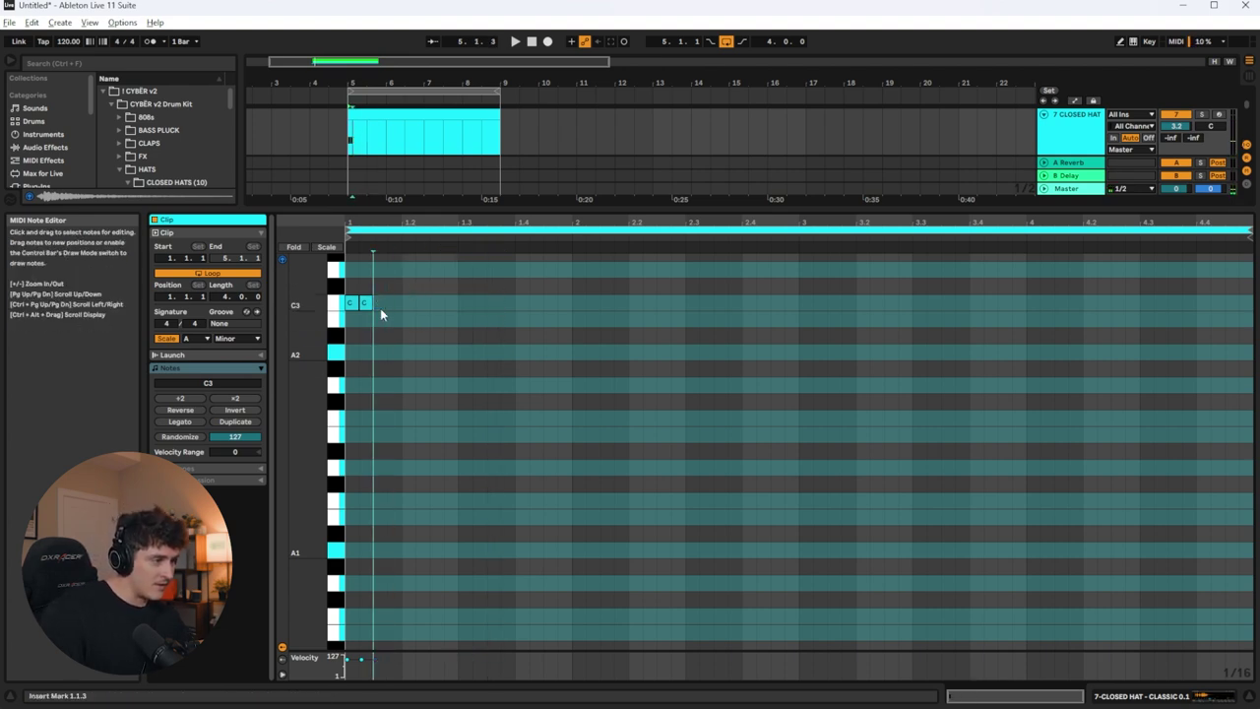
pyautogui.click(365, 303)
pyautogui.press('Delete')
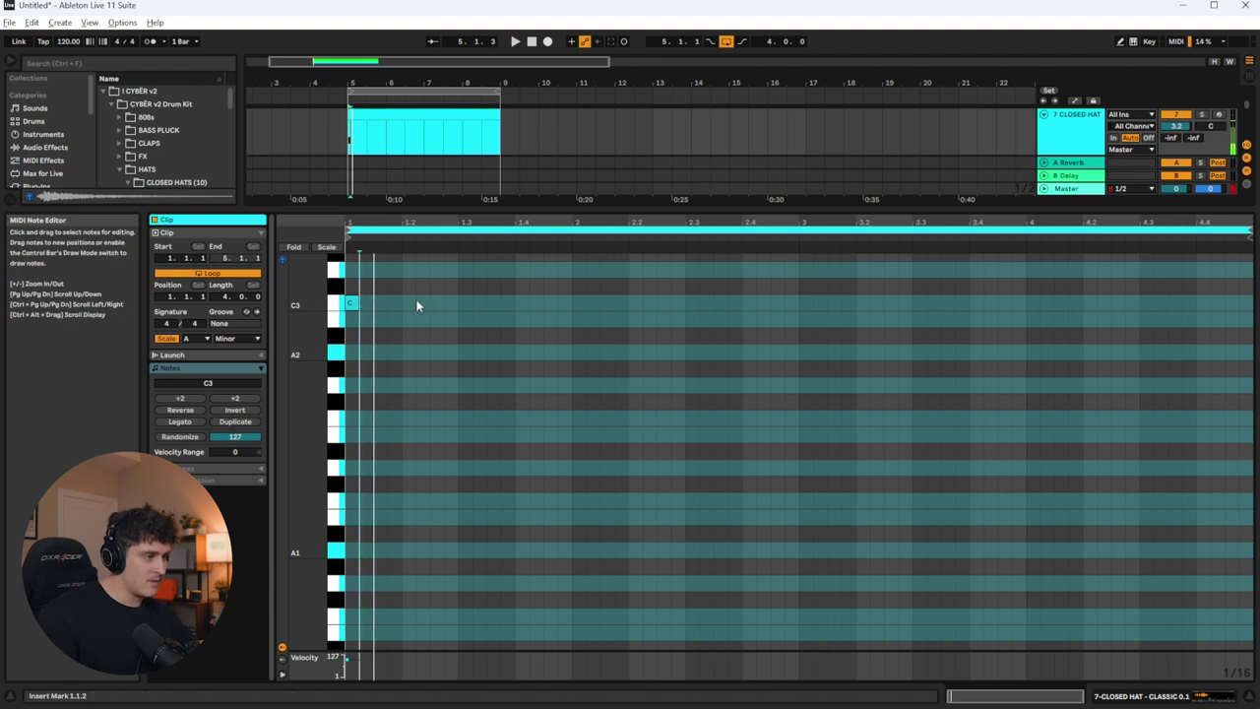
# Step: Duplicate the C3 closed hat hit into a steady eighth-note pattern across all four bars
pyautogui.click(353, 304)
pyautogui.hotkey('ctrl', 'd')
pyautogui.hotkey('ctrl', 'd')
pyautogui.hotkey('ctrl', 'd')
pyautogui.hotkey('ctrl', 'd')
pyautogui.press('space')
pyautogui.hotkey('ctrl', 'd')
pyautogui.hotkey('ctrl', 'd')
pyautogui.hotkey('ctrl', 'd')
pyautogui.hotkey('ctrl', 'd')
pyautogui.hotkey('ctrl', 'd')
pyautogui.hotkey('ctrl', 'd')
pyautogui.hotkey('ctrl', 'd')
pyautogui.hotkey('ctrl', 'd')
pyautogui.hotkey('ctrl', 'd')
pyautogui.hotkey('ctrl', 'd')
pyautogui.hotkey('ctrl', 'd')
pyautogui.hotkey('ctrl', 'd')
pyautogui.hotkey('ctrl', 'd')
pyautogui.hotkey('ctrl', 'd')
pyautogui.hotkey('ctrl', 'd')
pyautogui.hotkey('ctrl', 'd')
pyautogui.hotkey('ctrl', 'd')
pyautogui.hotkey('ctrl', 'd')
pyautogui.hotkey('ctrl', 'd')
pyautogui.hotkey('ctrl', 'd')
pyautogui.hotkey('ctrl', 'd')
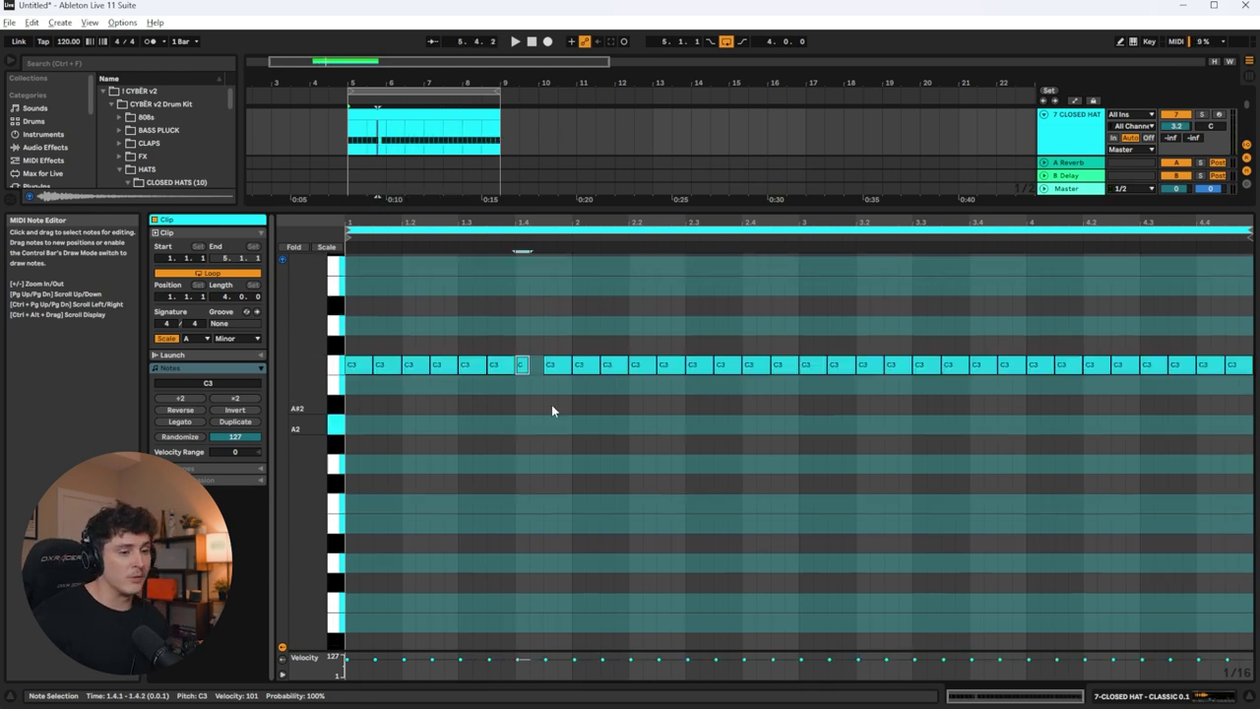
# Step: Add a 1/32-note hat roll on beat 4 of bar 1 and two three-note 1/32 rolls on beat 3 of bar 2
pyautogui.press('space')
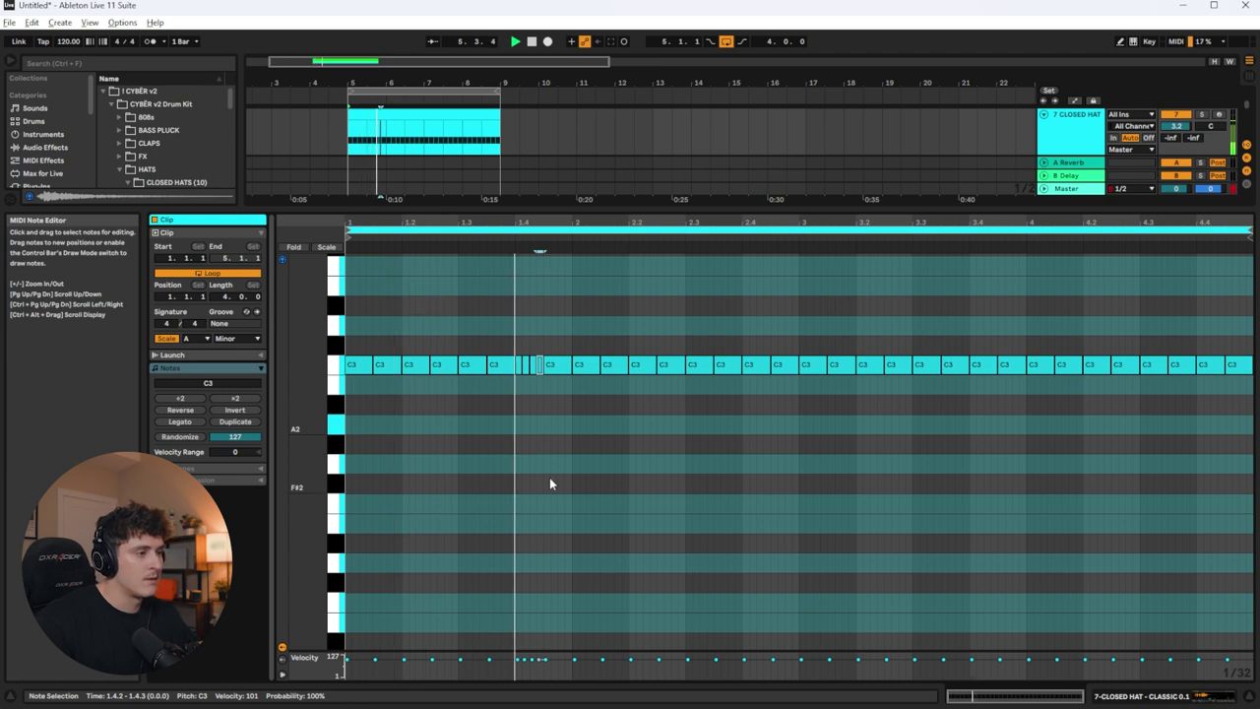
pyautogui.moveTo(714, 366); pyautogui.dragTo(693, 372)
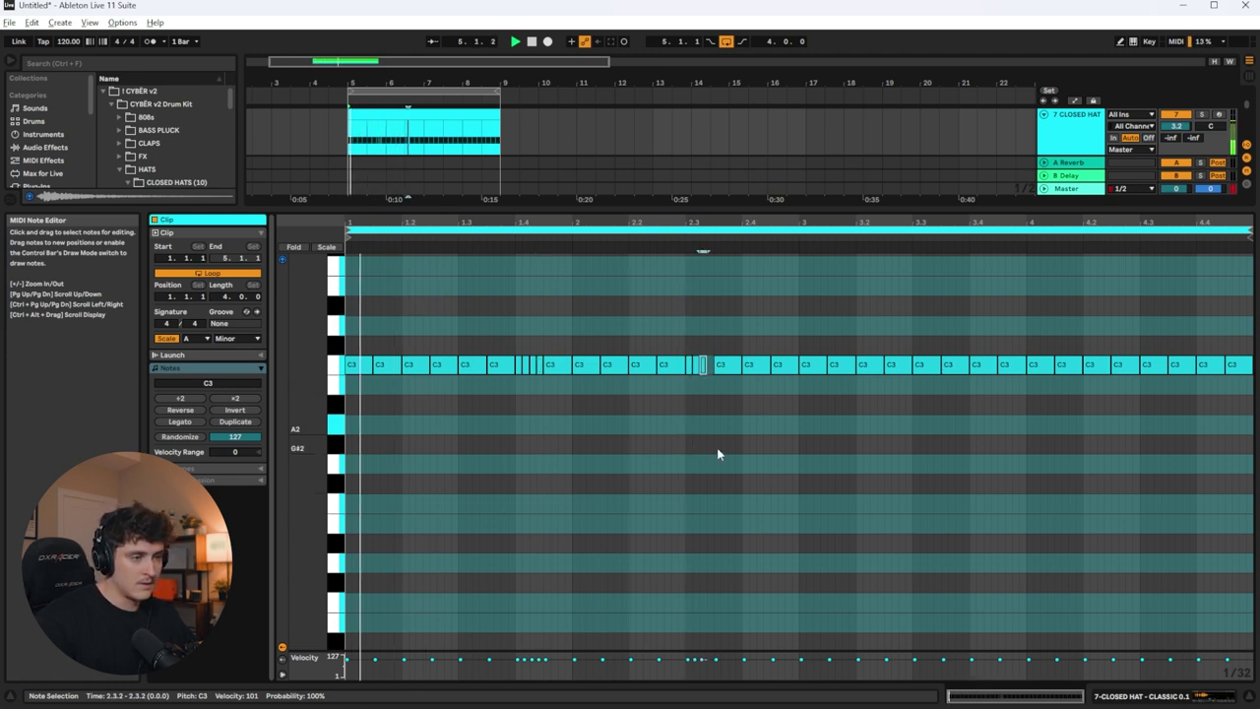
pyautogui.click(727, 366)
pyautogui.press('Delete')
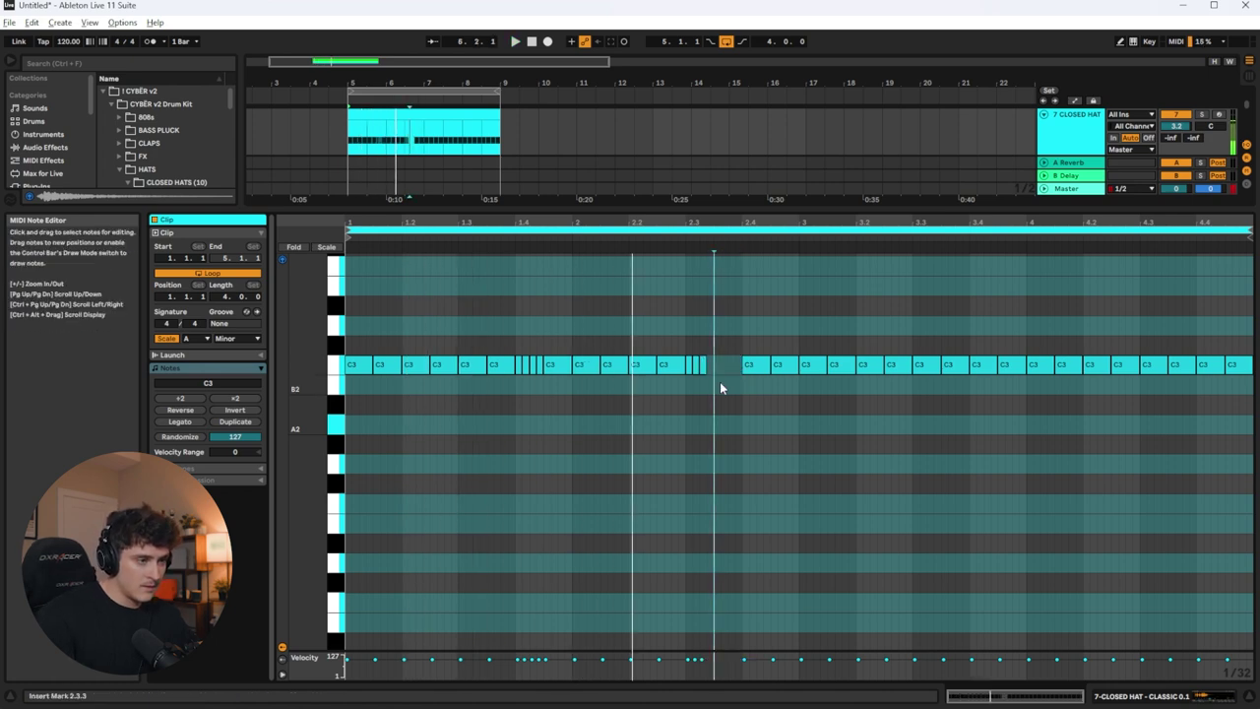
pyautogui.click(697, 367)
pyautogui.moveTo(689, 371); pyautogui.dragTo(717, 376)
pyautogui.rightClick(710, 447)
pyautogui.press('Escape')
pyautogui.click(669, 449)
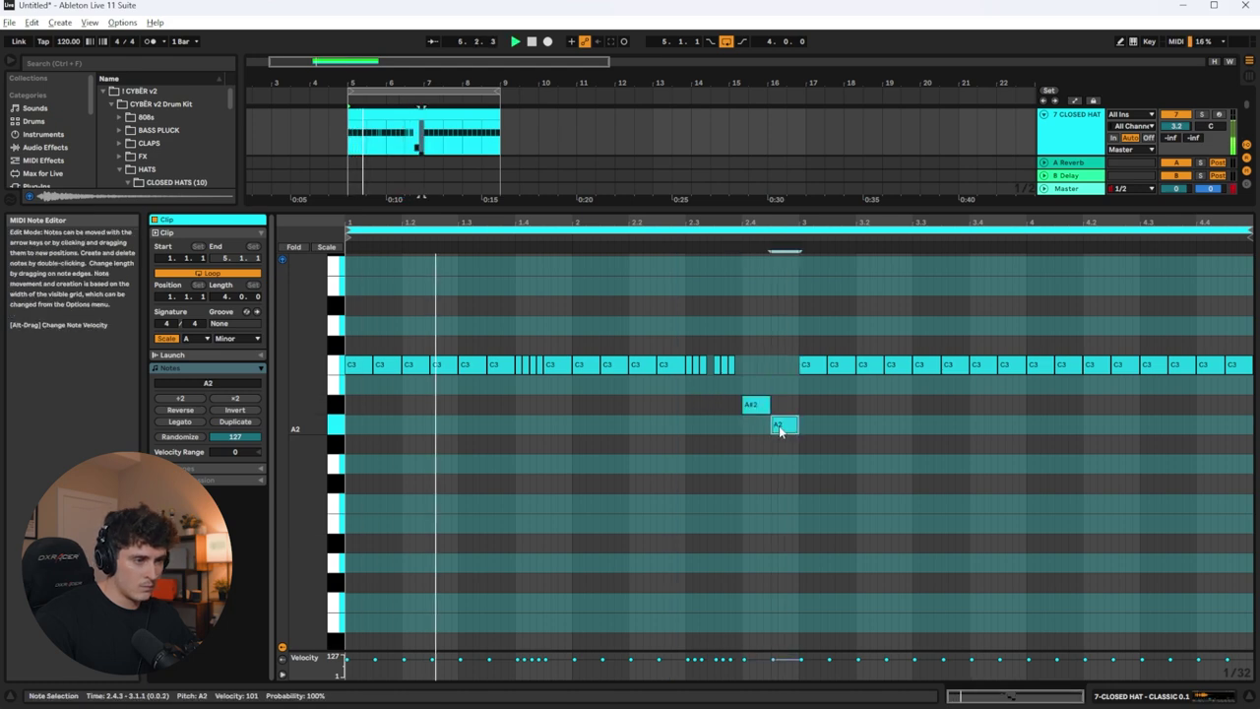
# Step: Pitch the last two hat notes of bar 2 down to A#2 and G#2
pyautogui.moveTo(778, 425); pyautogui.dragTo(778, 444)
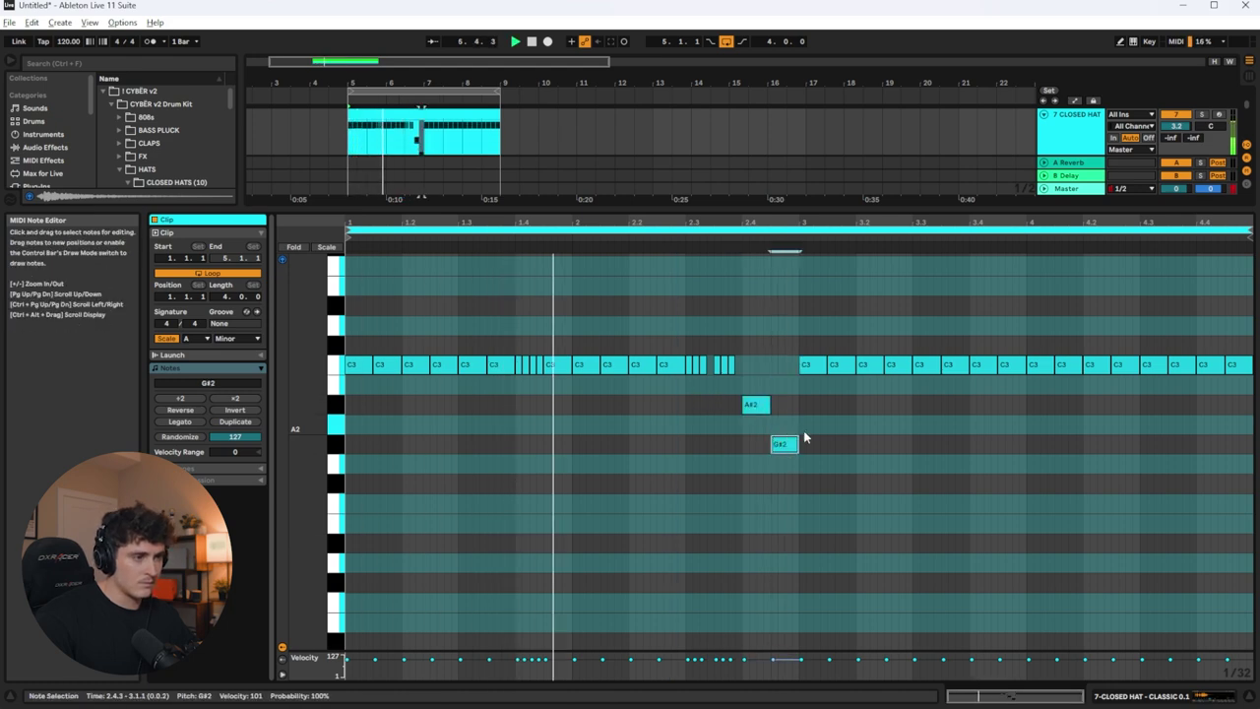
pyautogui.scroll(-1, 632, 319)
pyautogui.scroll(2, 637, 351)
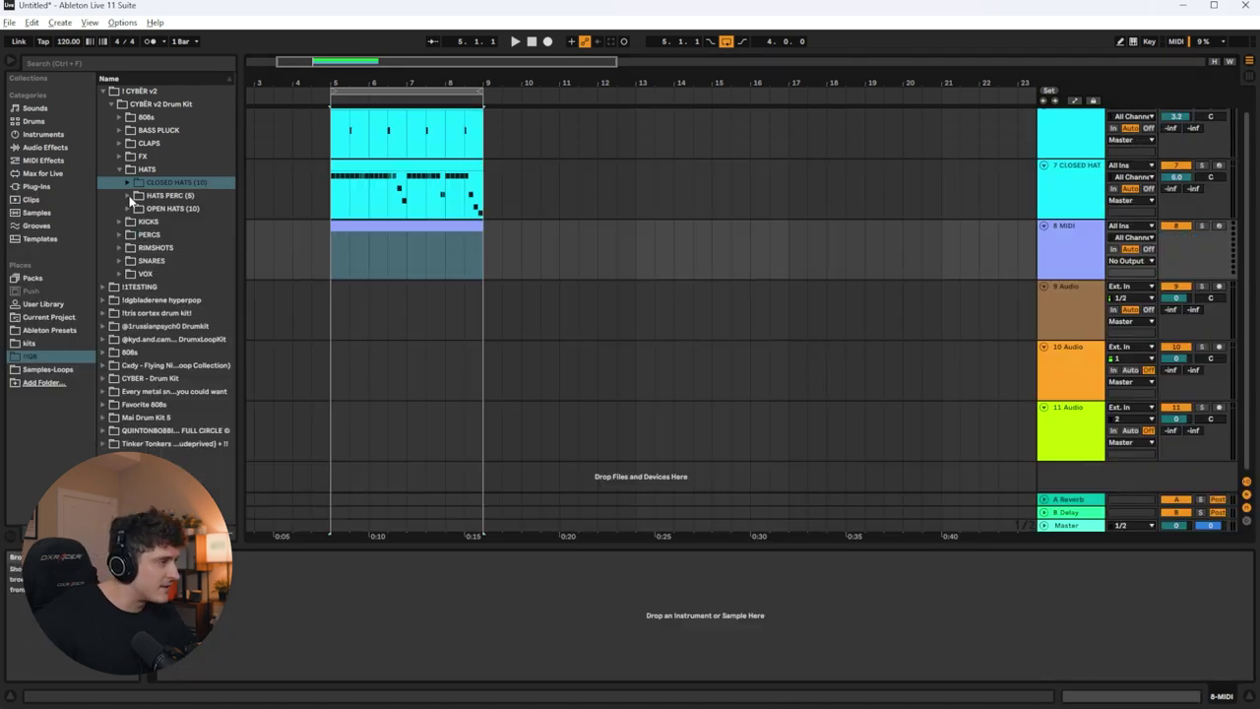
# Step: Load the SNARE - EASY GO TO sample on the new MIDI track and place a C3 snare hit at 1.3.2
pyautogui.click(119, 262)
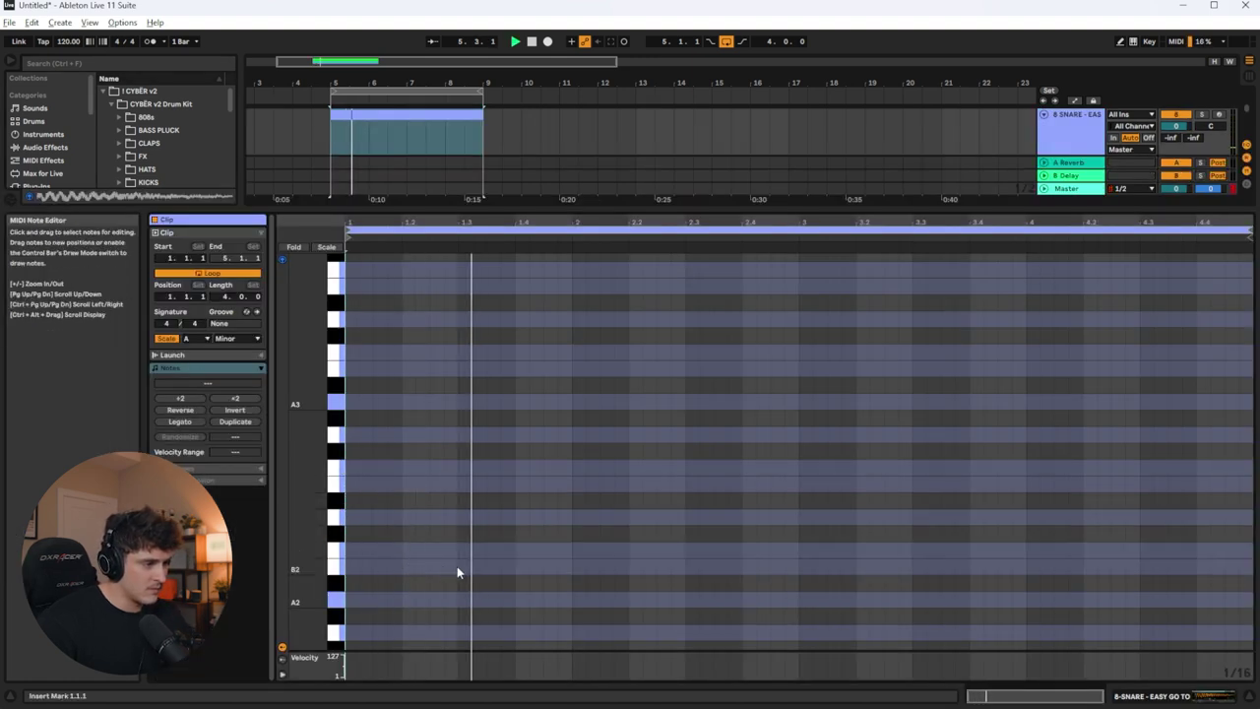
pyautogui.doubleClick(477, 552)
pyautogui.press('space')
pyautogui.scroll(-1, 501, 571)
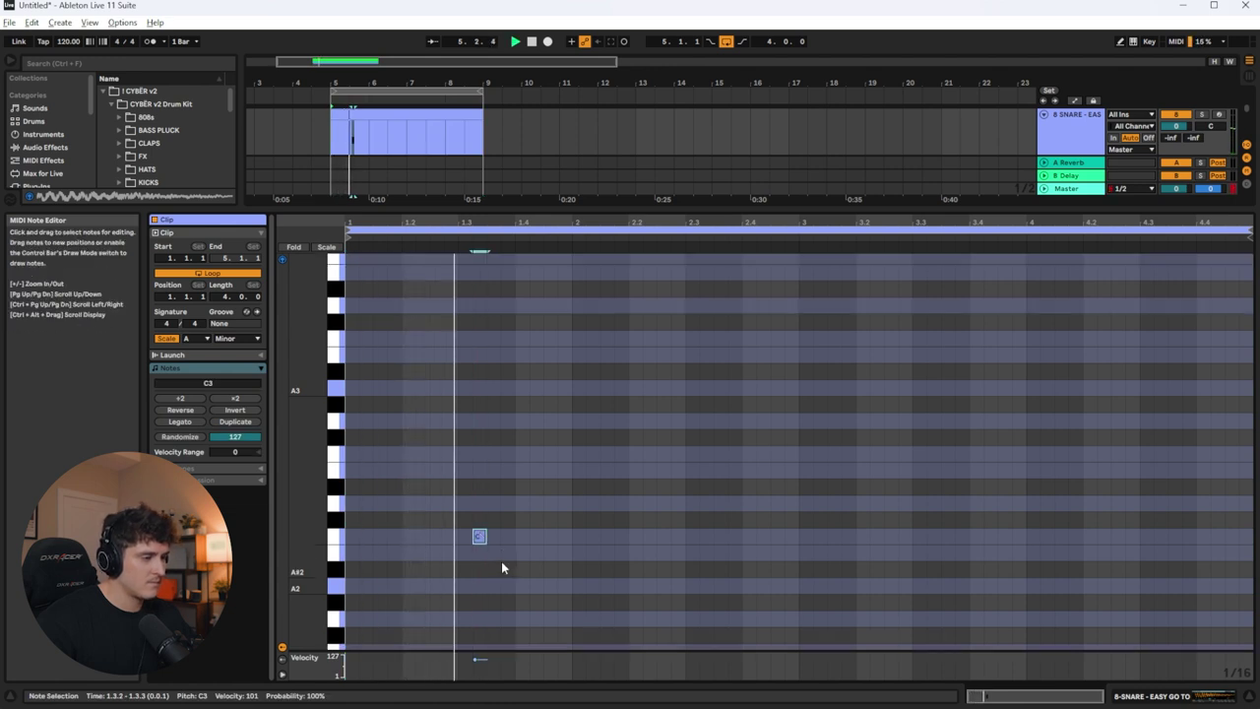
# Step: Build the snare pattern with C3 hits at 1.3.3, 1.3.4, 1.4.3 and 2.4.3, repeated in bars 3 and 4
pyautogui.press('Right')
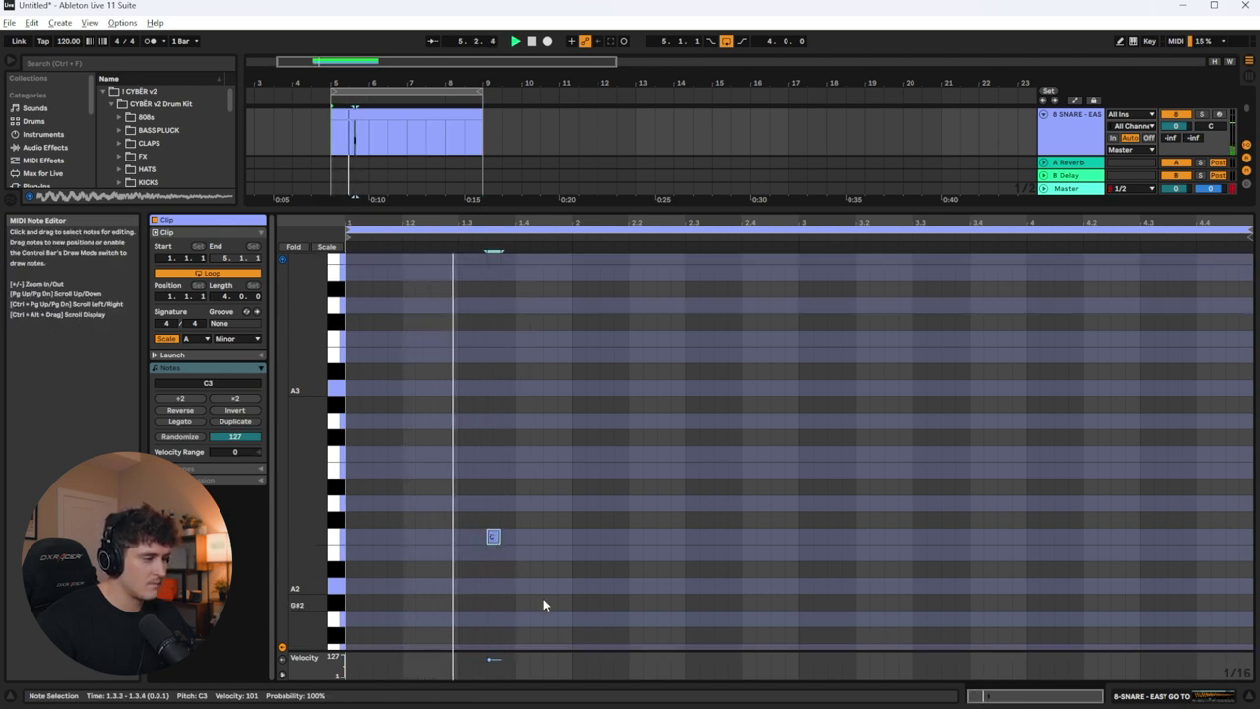
pyautogui.doubleClick(706, 537)
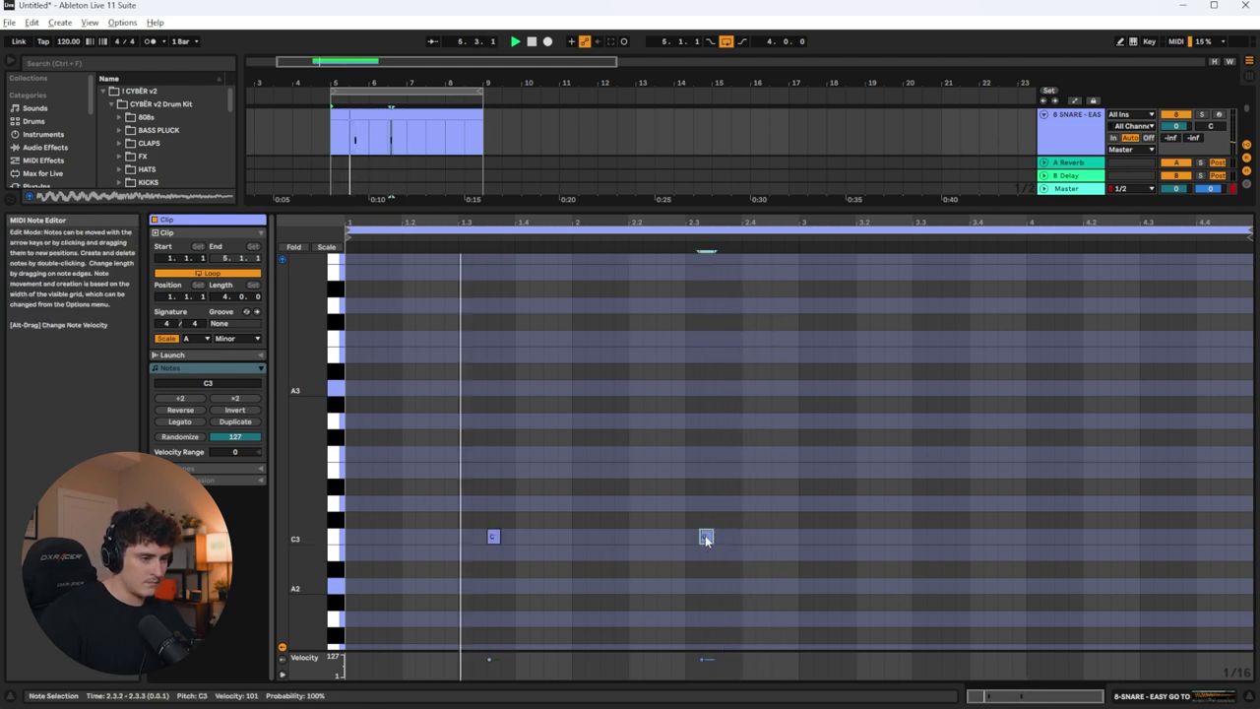
pyautogui.moveTo(705, 537); pyautogui.dragTo(516, 551)
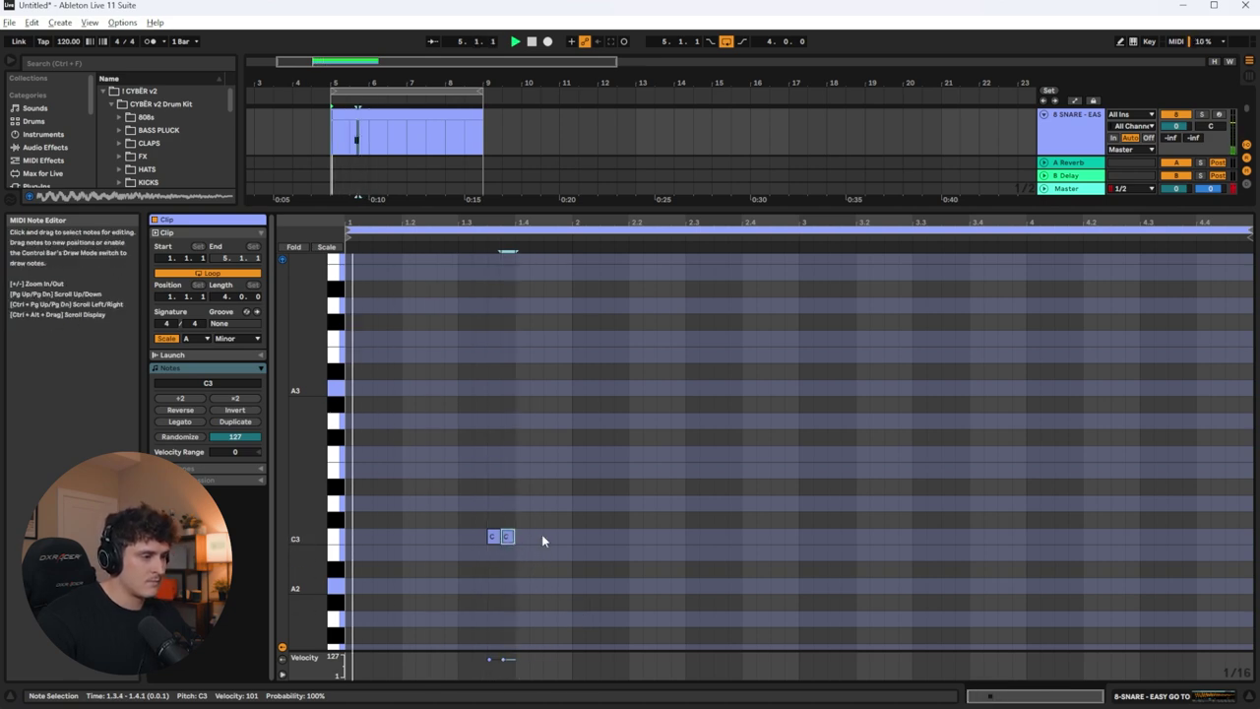
pyautogui.doubleClick(535, 536)
pyautogui.moveTo(536, 541); pyautogui.dragTo(547, 540)
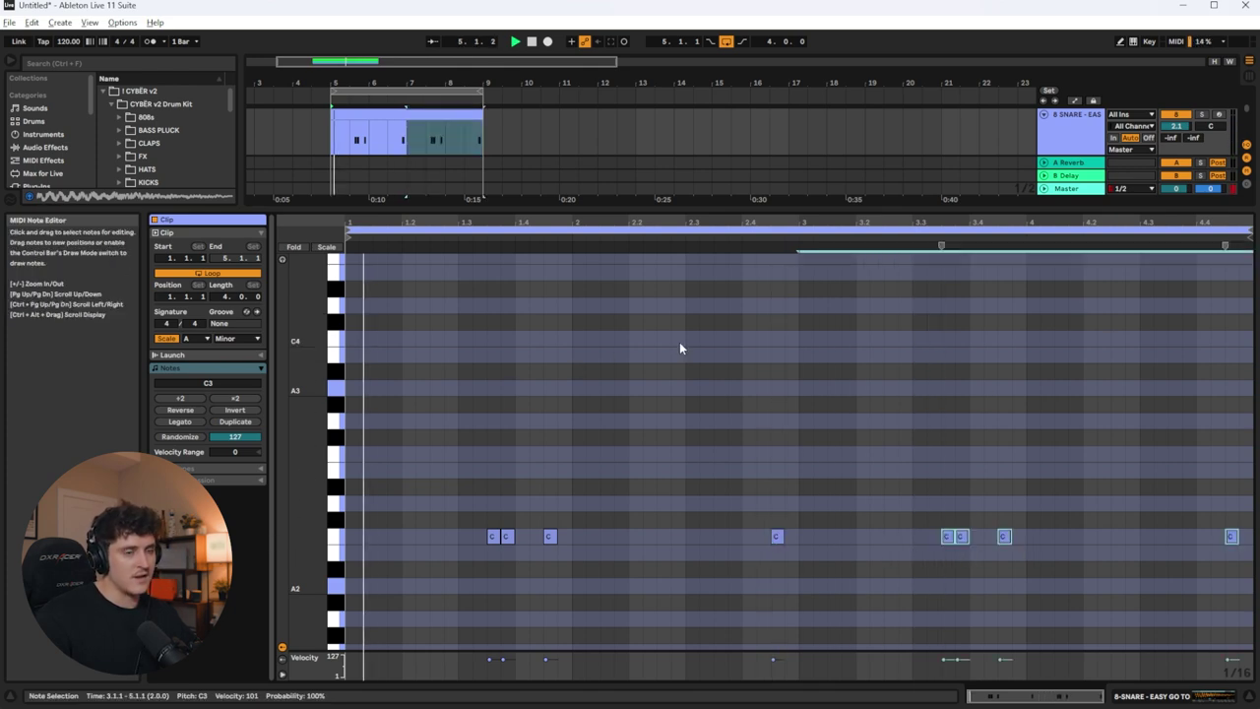
# Step: Set the snare track's volume to 5.3 dB and pan it to 18L
pyautogui.hotkey('shift', 'Tab')
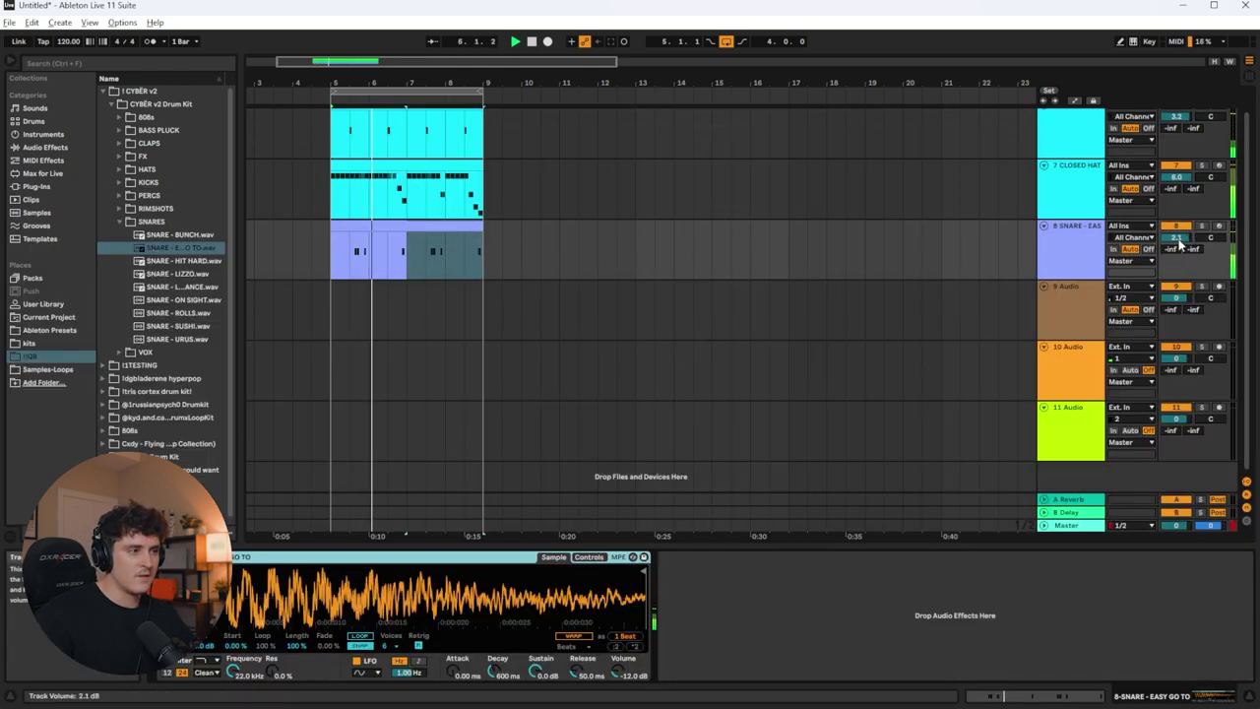
pyautogui.moveTo(1177, 245); pyautogui.dragTo(1177, 236)
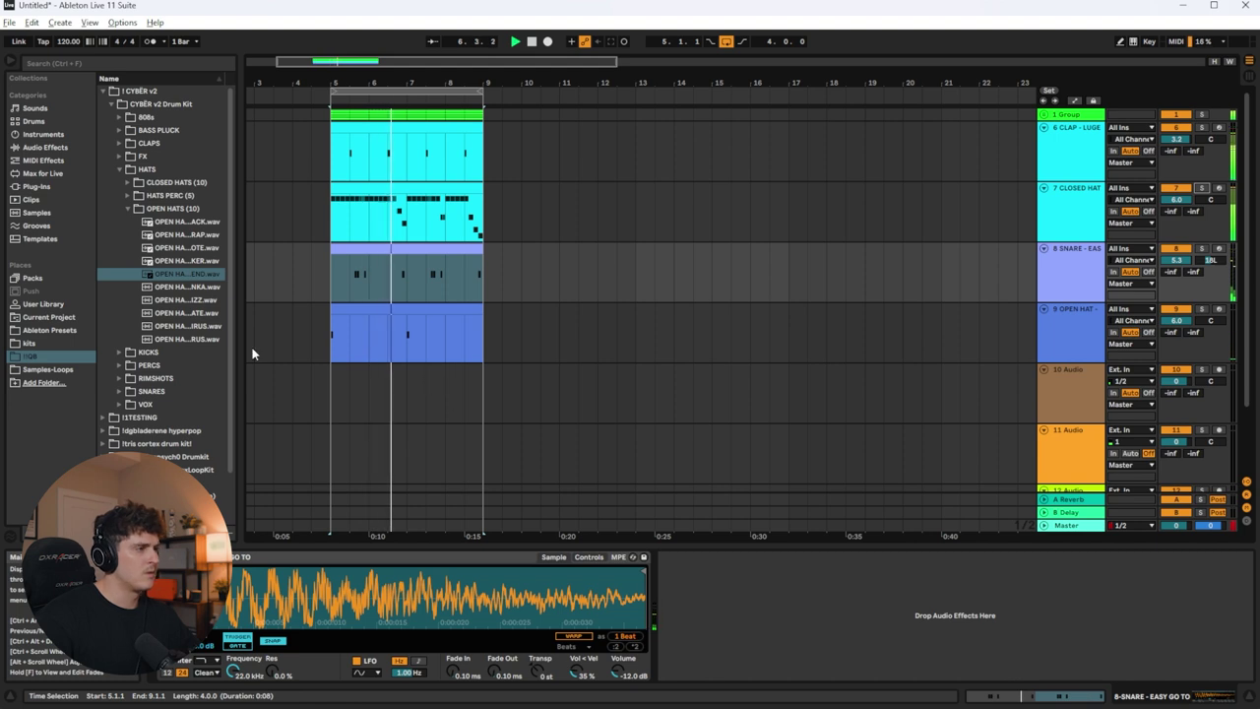
# Step: Collapse the bass track inside the Serum group and move its four-bar clip to bar 13
pyautogui.click(1044, 115)
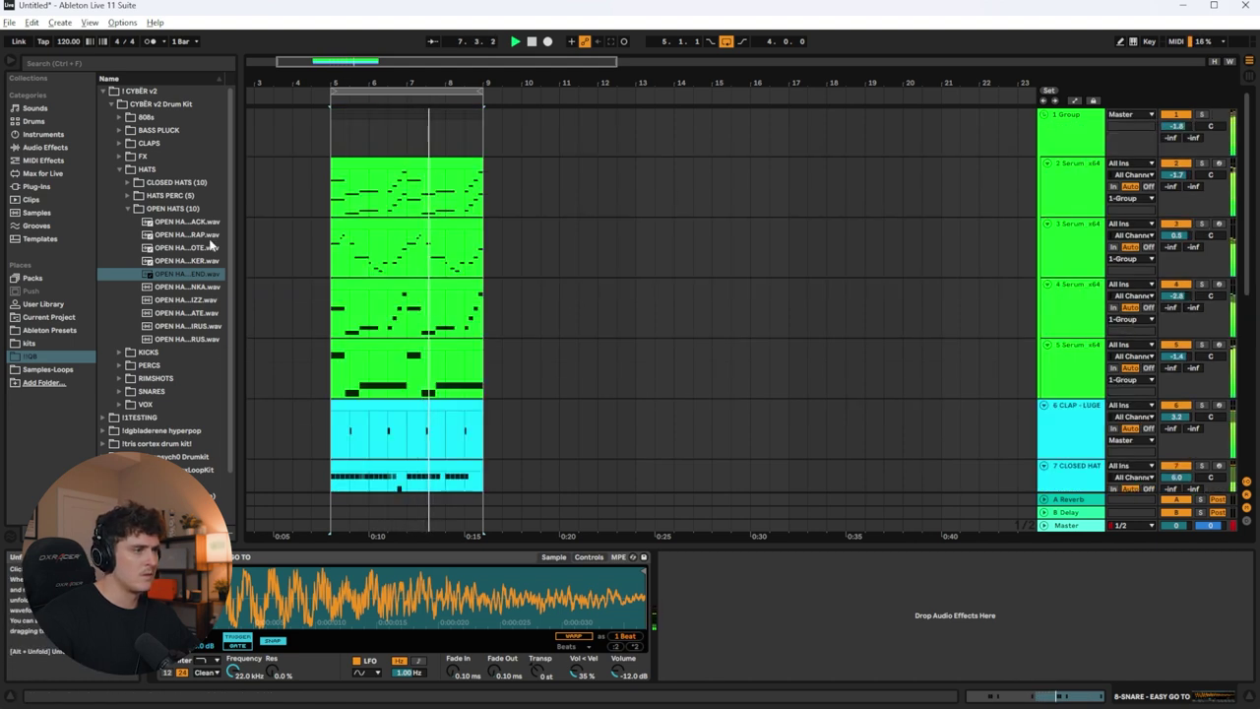
pyautogui.click(1048, 352)
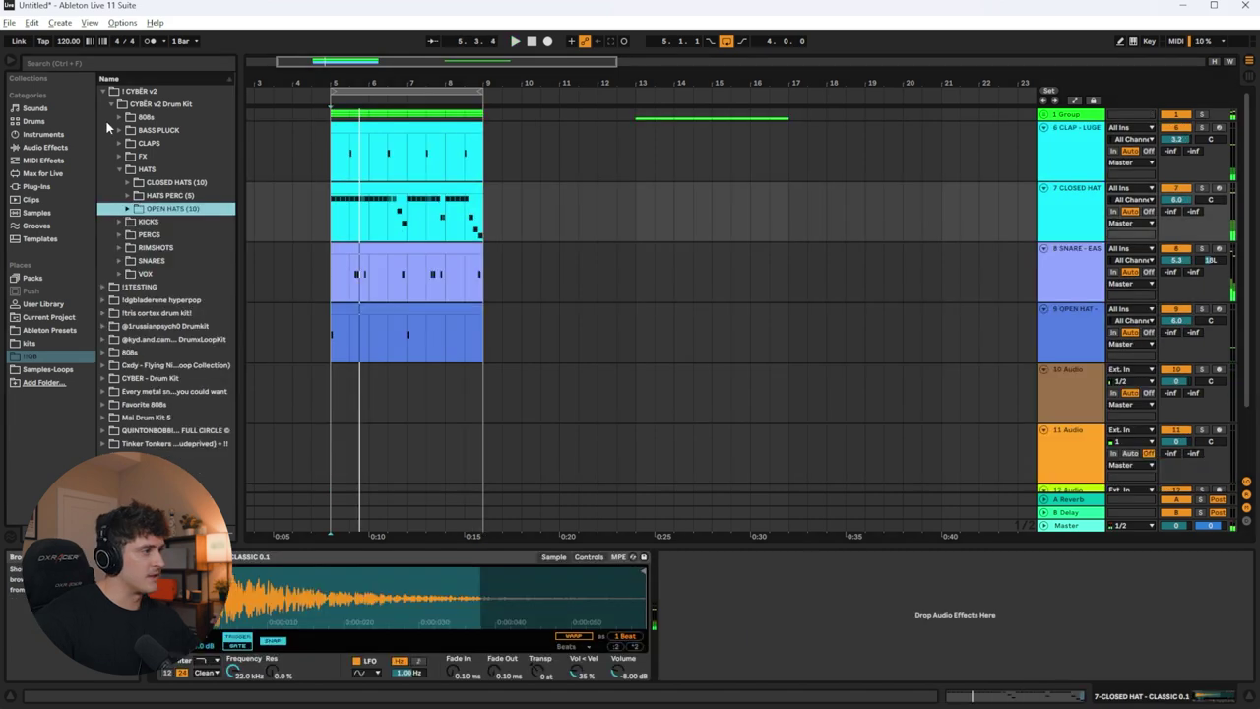
# Step: Load the 808 - WOK TO POLAND sample on a new MIDI track and paste the A2, E2 and F2 bass notes into its four-bar clip
pyautogui.click(118, 116)
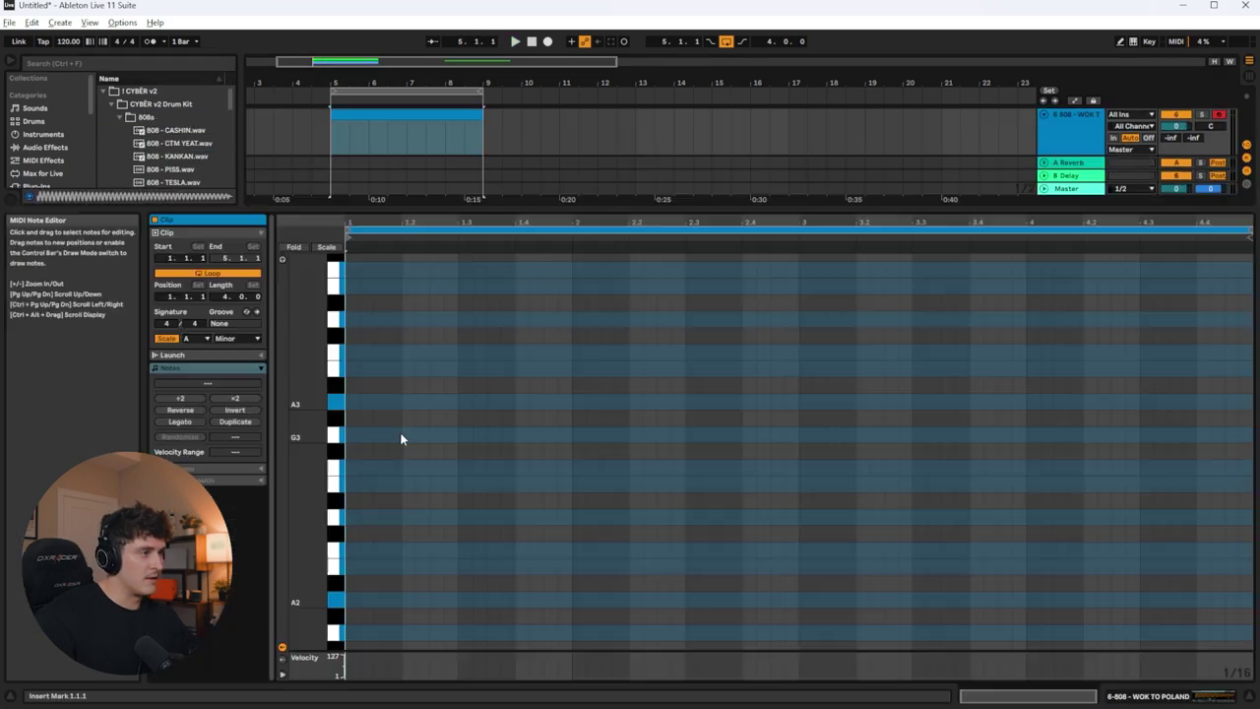
pyautogui.click(476, 153)
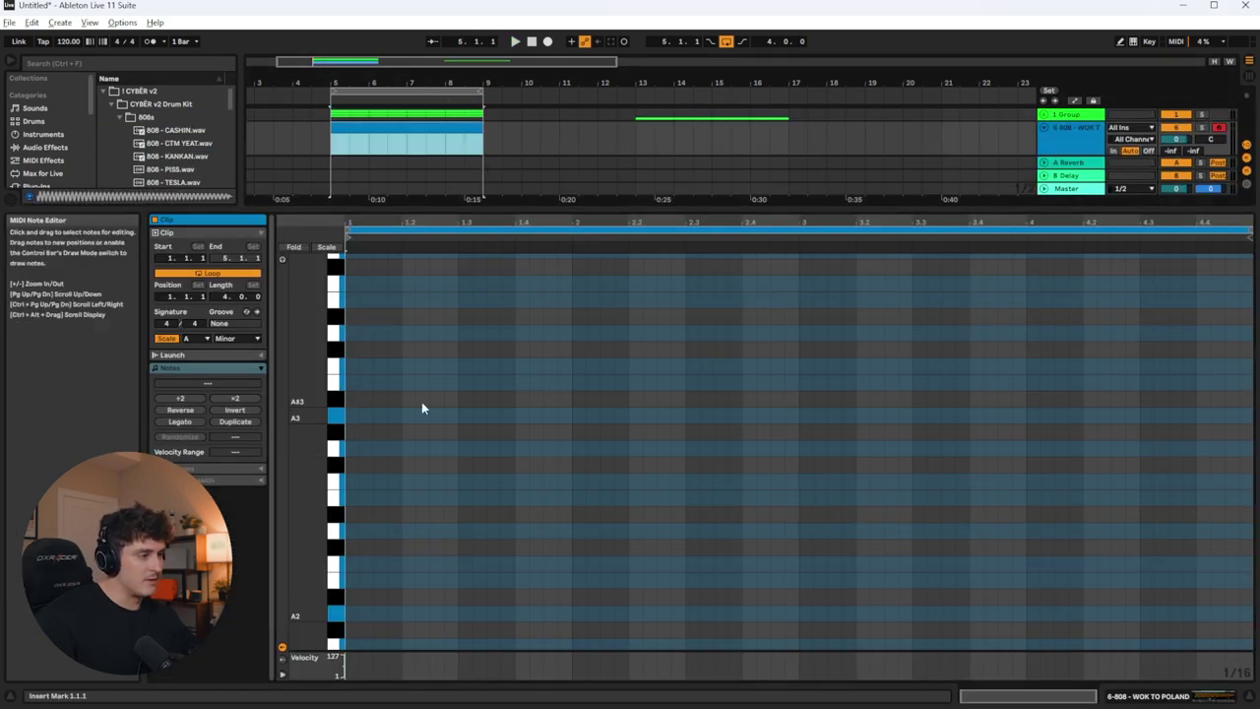
pyautogui.click(1044, 114)
pyautogui.scroll(-3, 774, 143)
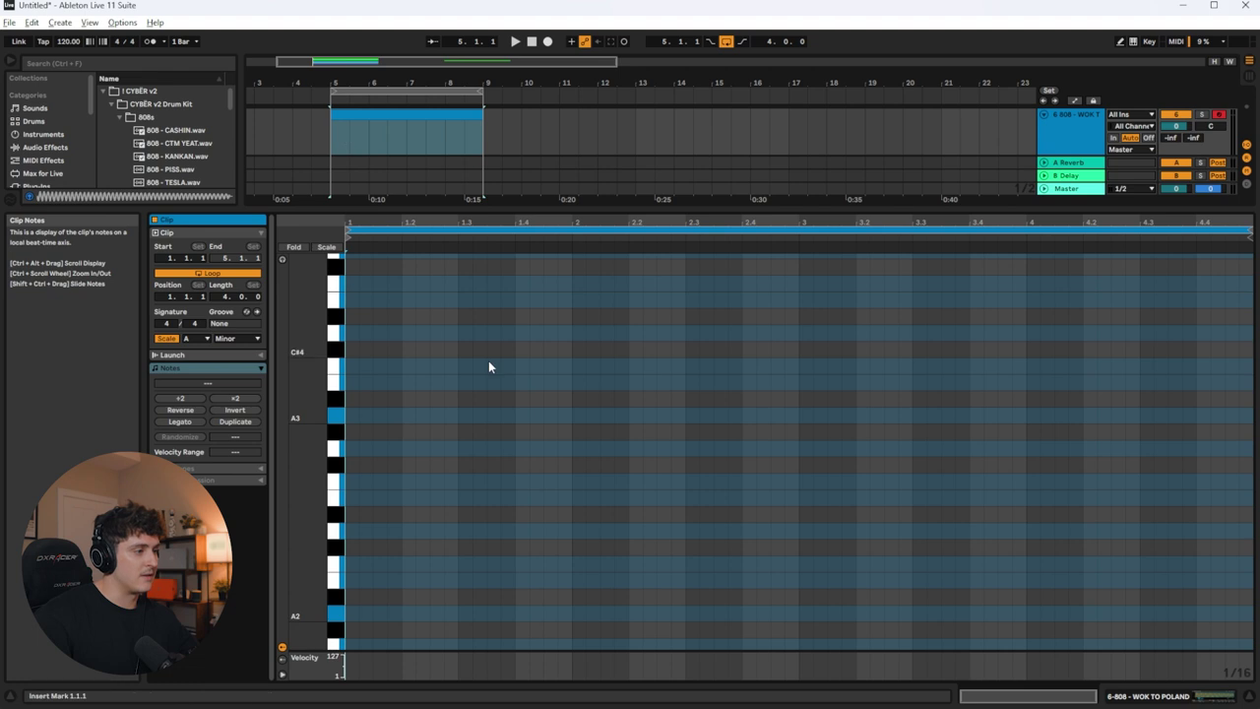
pyautogui.hotkey('ctrl', 'v')
pyautogui.scroll(-4, 469, 374)
pyautogui.press('space')
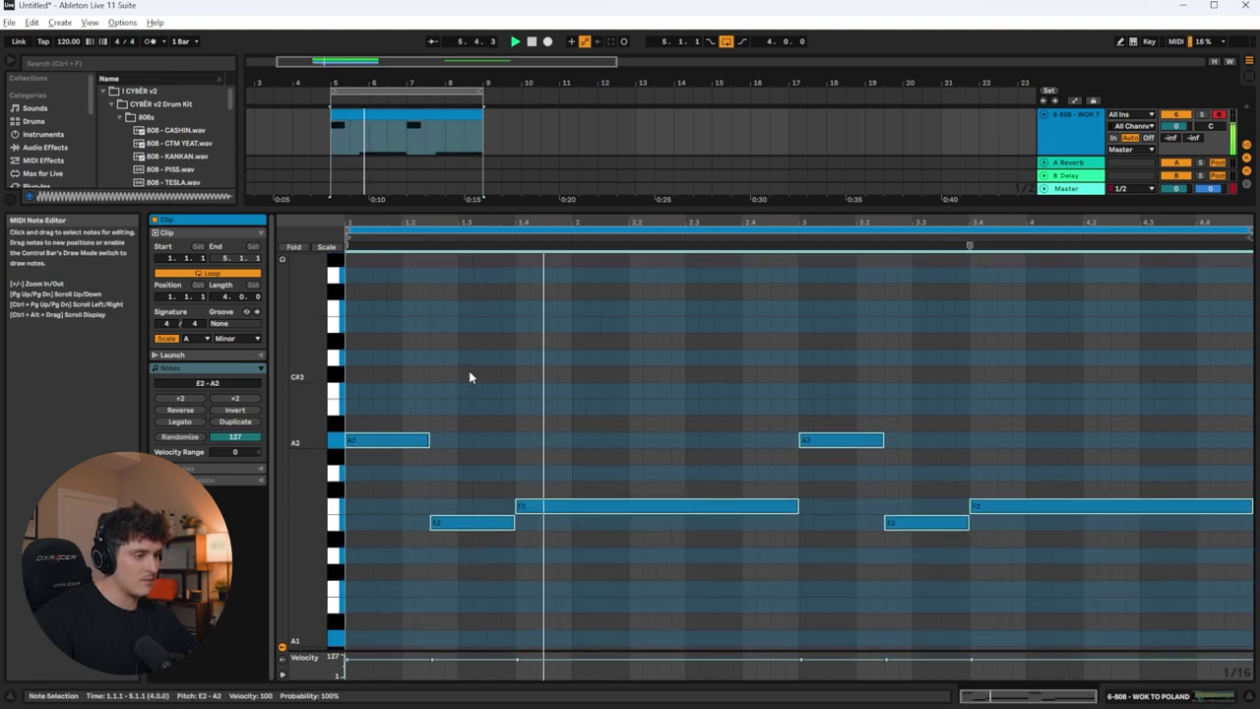
# Step: Transpose all notes in the 808 - WOK TO POLAND clip up one octave to E3–A3 and play them back
pyautogui.rightClick(469, 350)
pyautogui.click(402, 352)
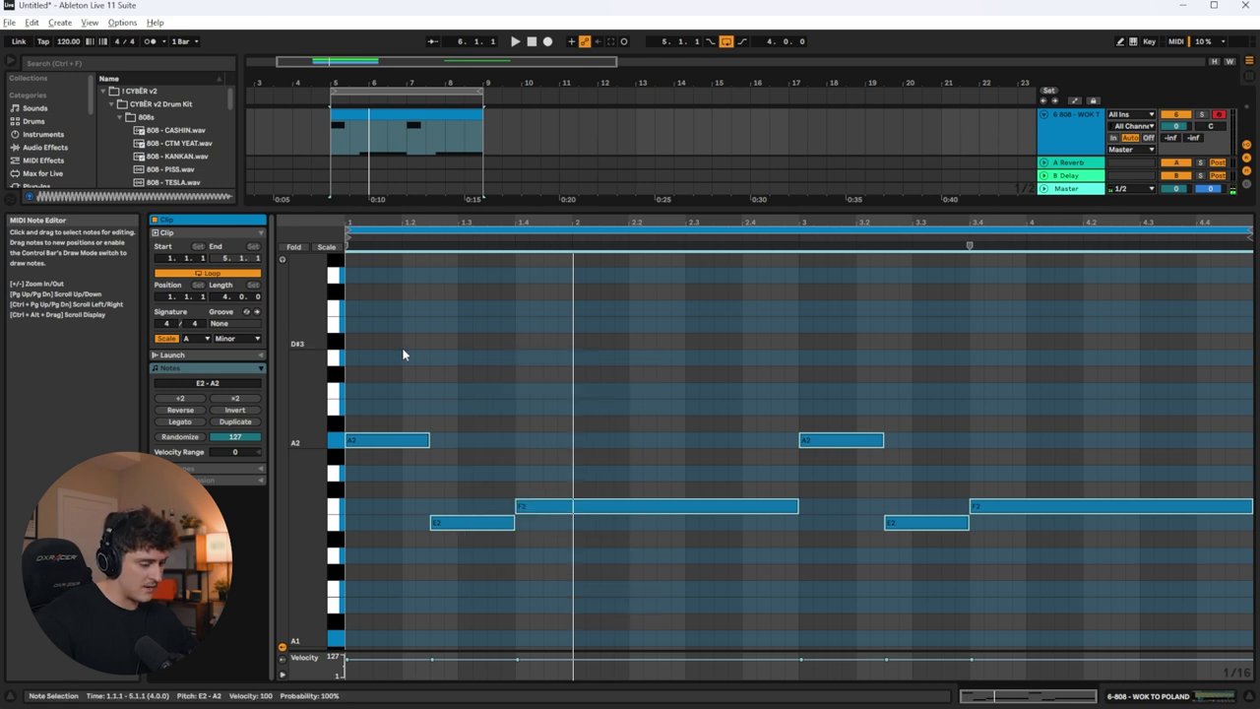
pyautogui.hotkey('ctrl', 'Down')
pyautogui.hotkey('ctrl', 'a')
pyautogui.hotkey('shift', 'Up')
pyautogui.press('space')
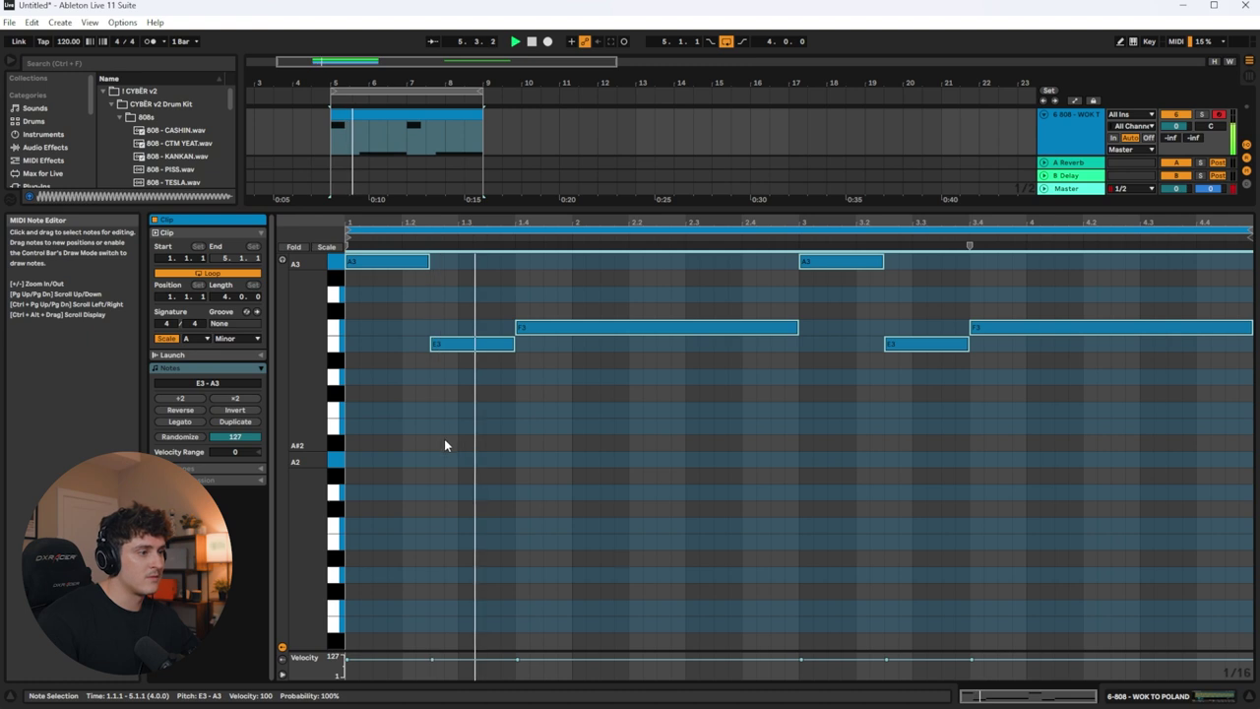
pyautogui.rightClick(598, 471)
pyautogui.click(493, 465)
pyautogui.scroll(1, 728, 454)
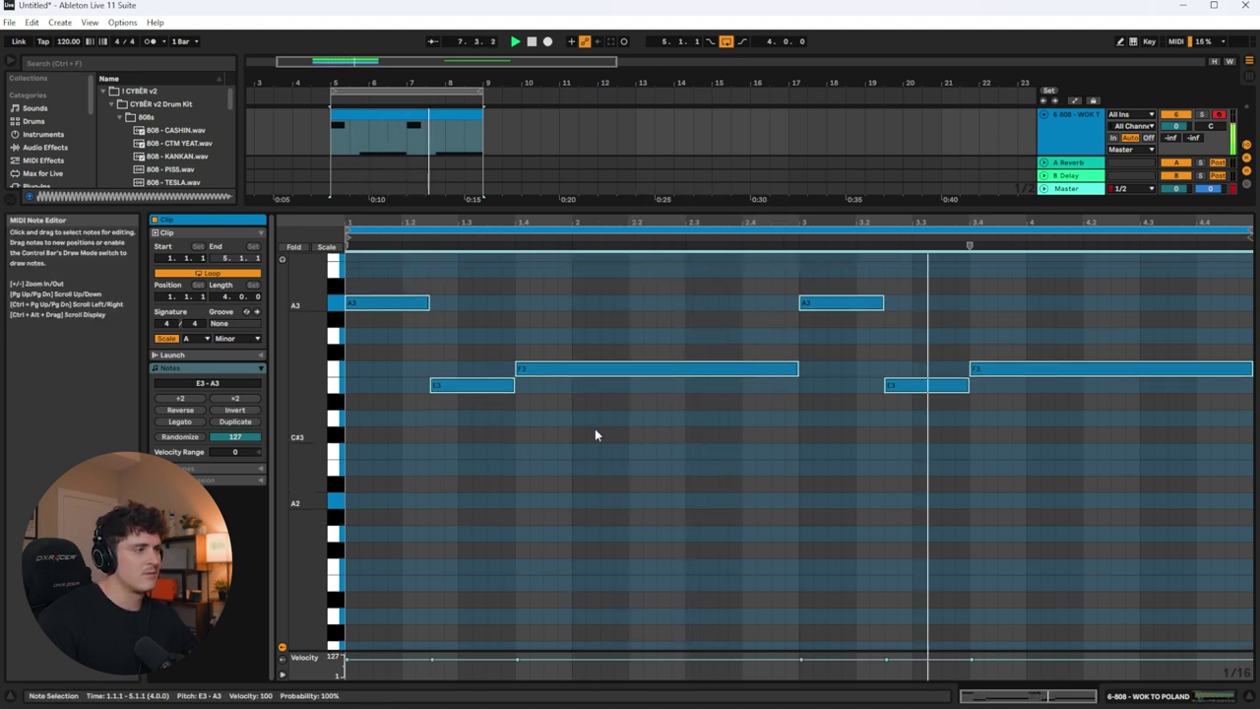
pyautogui.scroll(1, 584, 427)
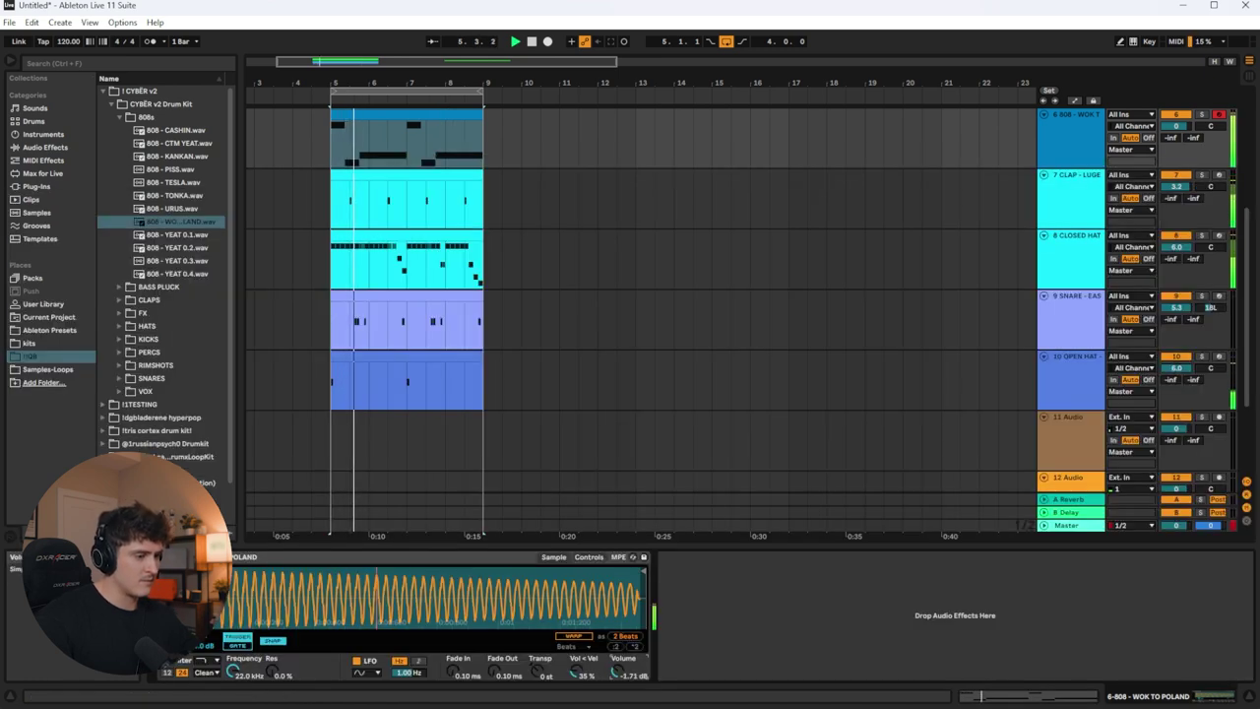
# Step: Add a second 808 track with the 808 - URUS sample and set its sampler volume to -1.14 dB
pyautogui.scroll(2, 556, 409)
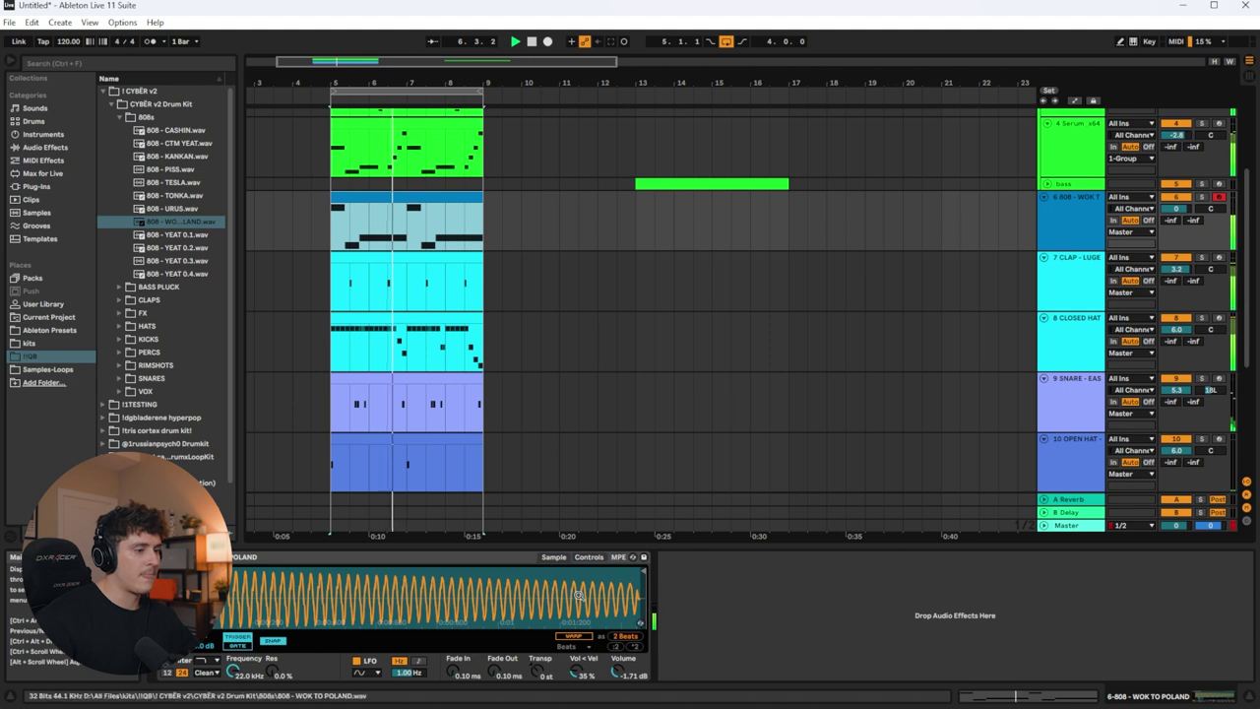
pyautogui.moveTo(617, 672); pyautogui.dragTo(617, 667)
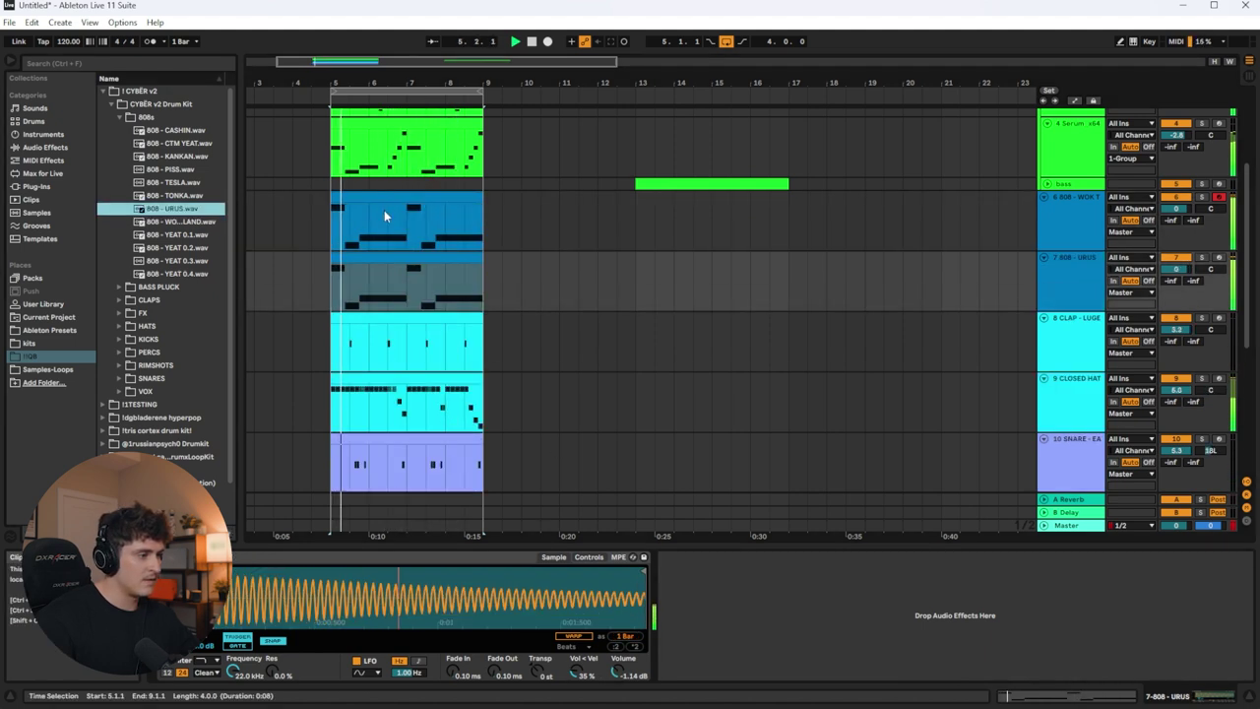
# Step: Rework the 808 - URUS clip into a long F3 at 1.4.1 and C3, D3, E3, G3 eighth notes from 2.3.1, repeated in bars 3–4
pyautogui.click(365, 259)
pyautogui.doubleClick(366, 259)
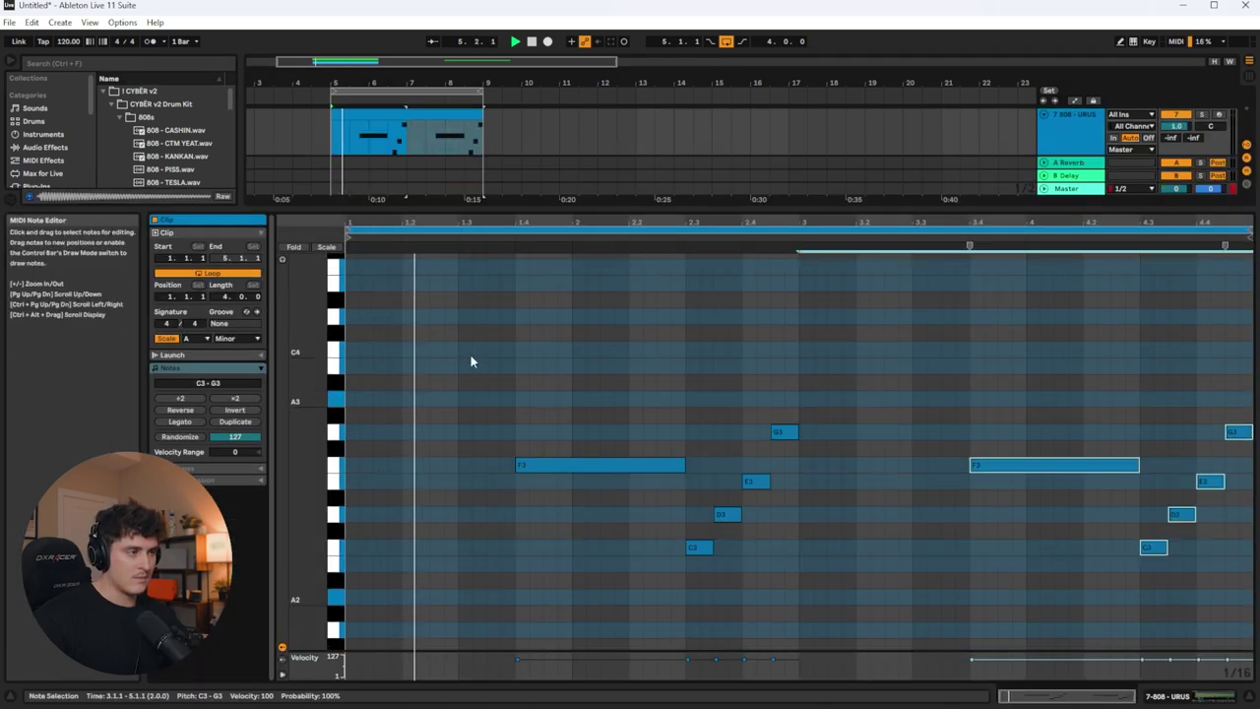
pyautogui.rightClick(470, 361)
pyautogui.click(431, 350)
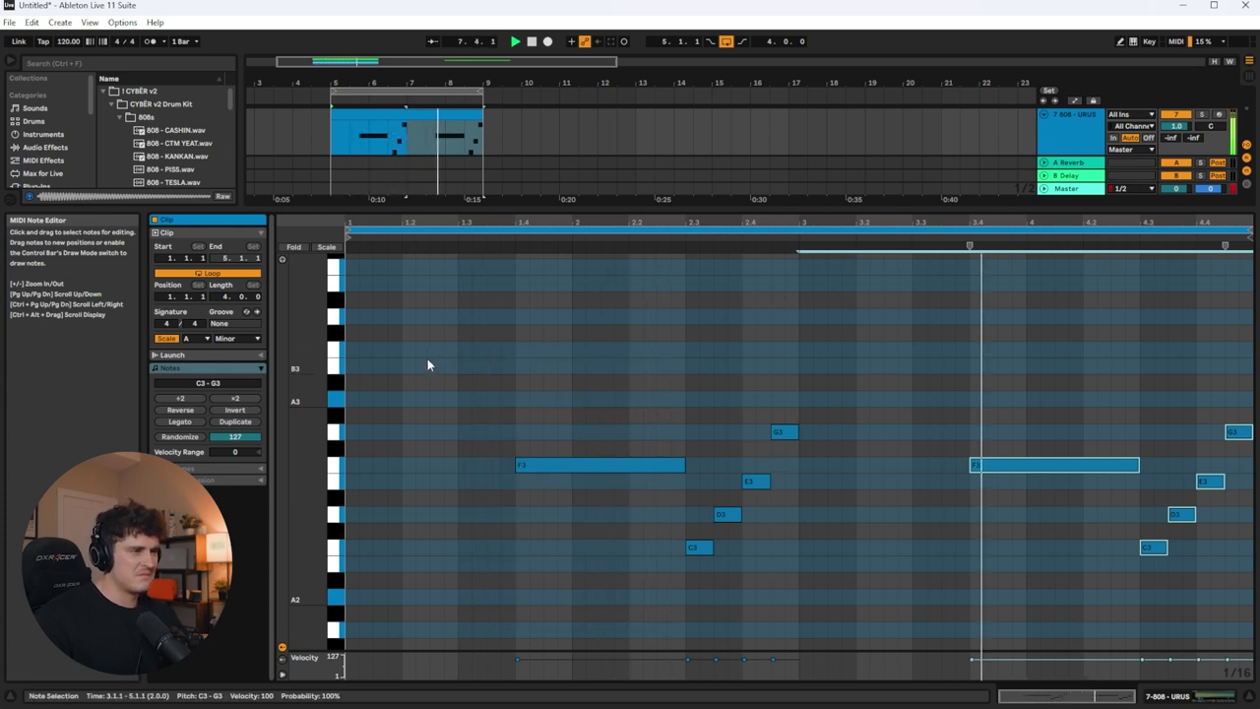
# Step: Delete the D3, E3 and G3 notes ending bar 4 and extend the C3 at 4.3.1 to the end of the clip
pyautogui.moveTo(1176, 491); pyautogui.dragTo(1238, 386)
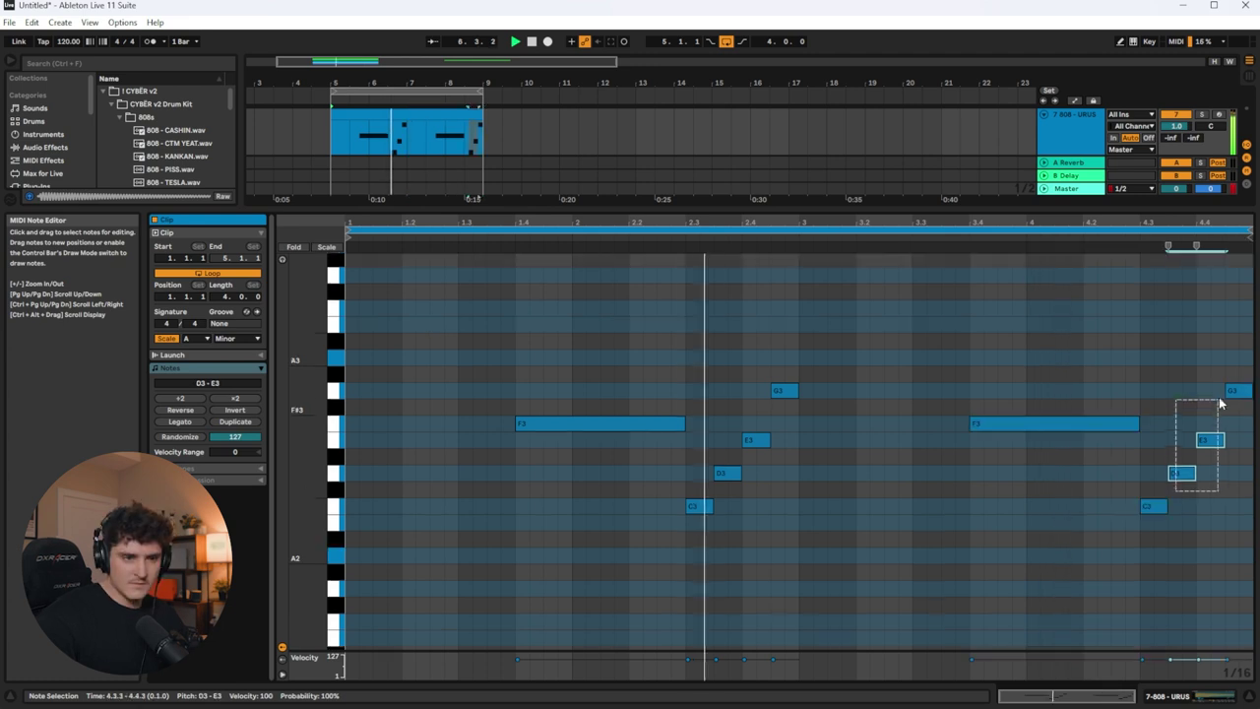
pyautogui.press('Delete')
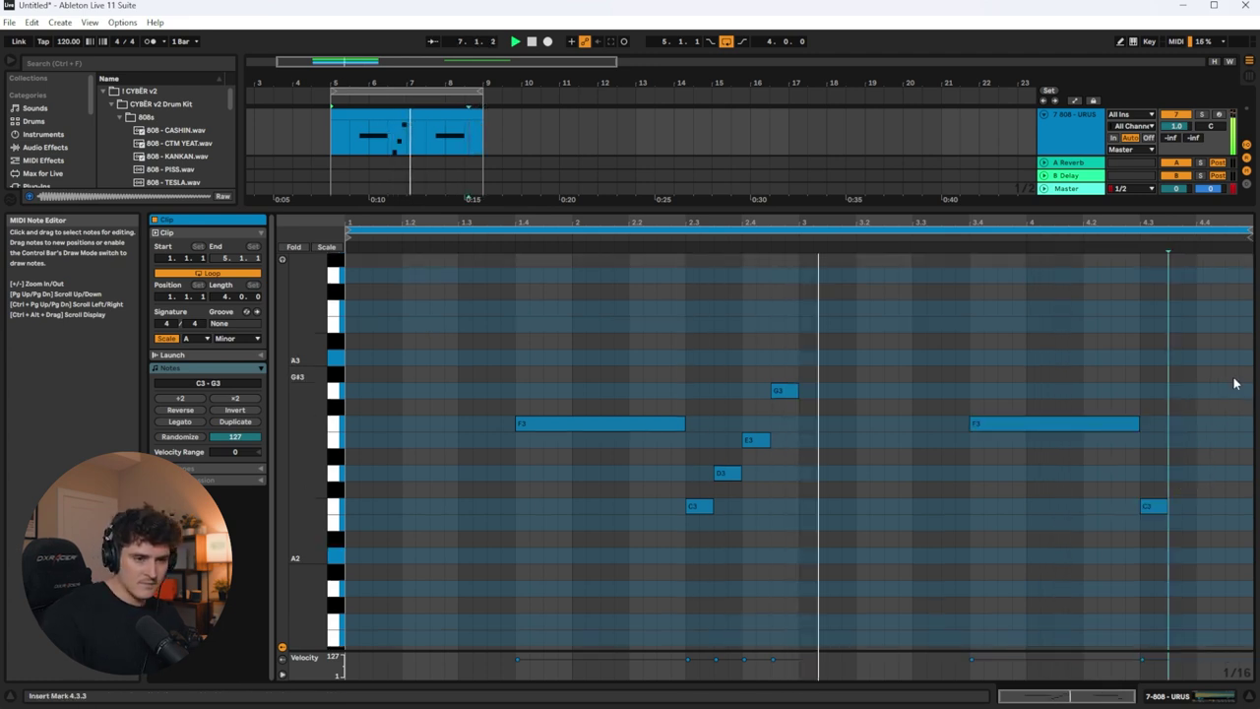
pyautogui.click(1164, 506)
pyautogui.moveTo(1164, 506); pyautogui.dragTo(1116, 509)
pyautogui.moveTo(1208, 511); pyautogui.dragTo(1113, 509)
pyautogui.moveTo(1079, 508); pyautogui.dragTo(1210, 511)
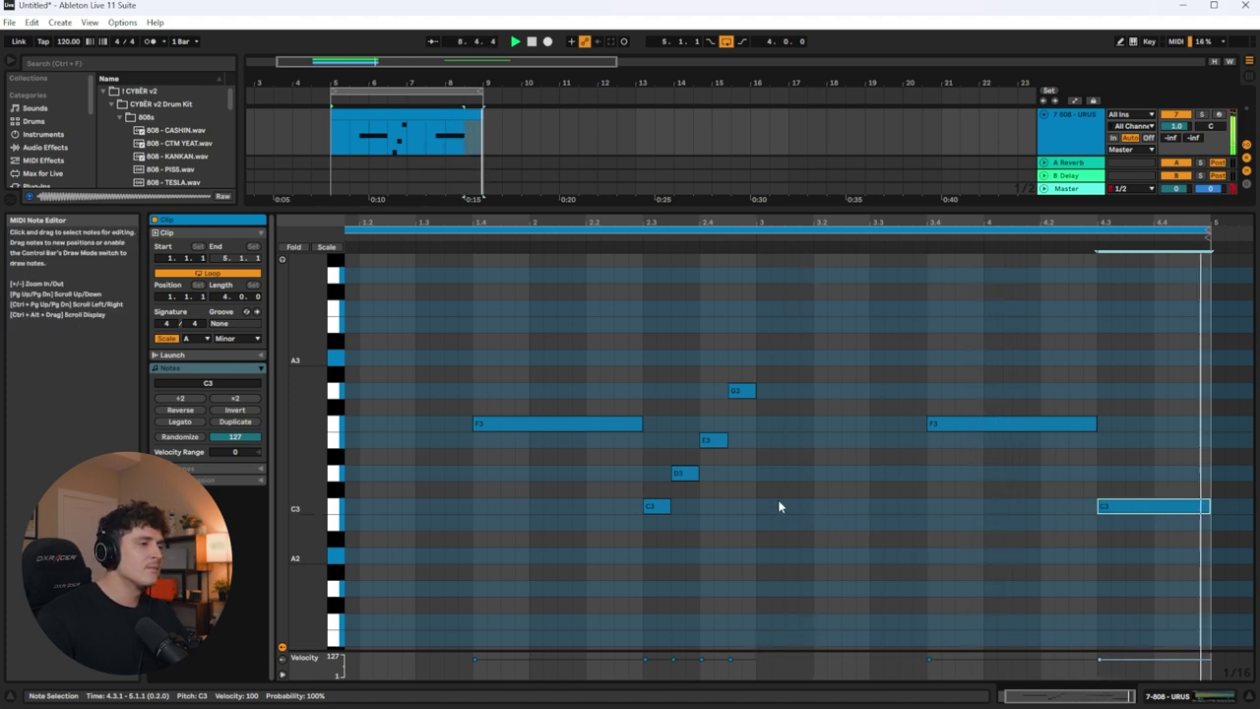
# Step: Add the FabFilter Pro-Q 3 plug-in to the Serum group, clear the plug-in search and stop playback
pyautogui.hotkey('shift', 'Tab')
pyautogui.scroll(6, 489, 413)
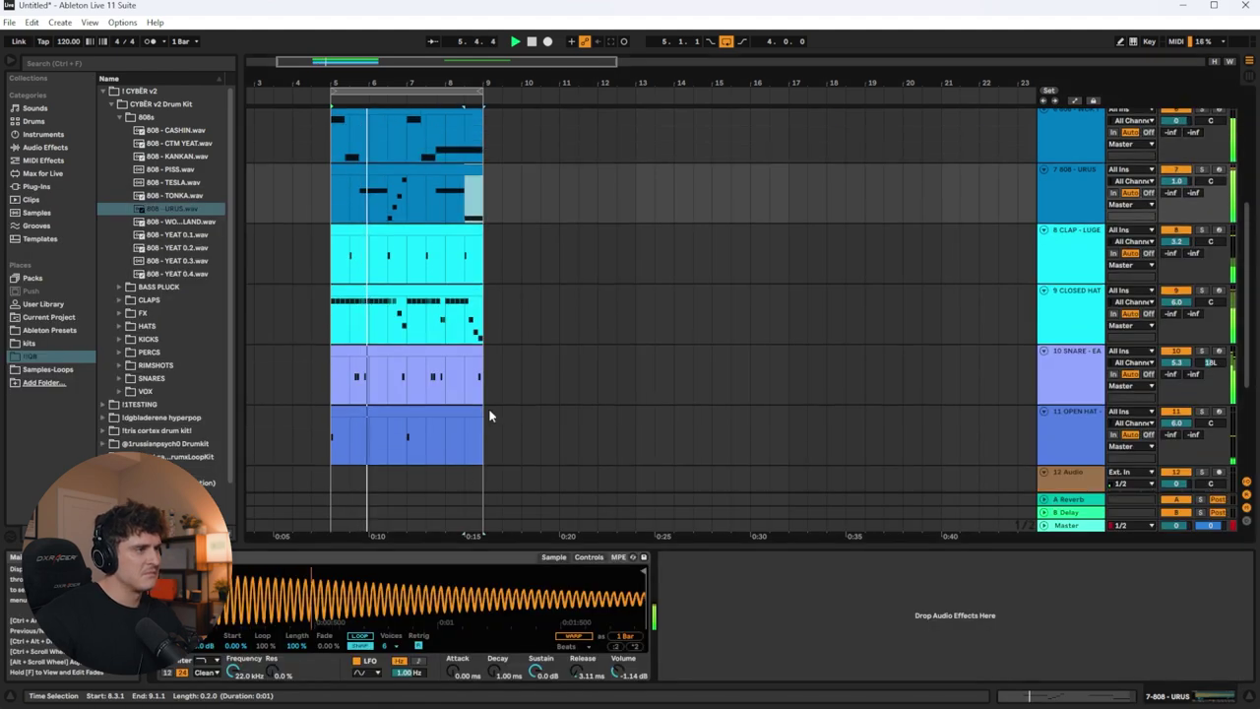
pyautogui.scroll(3, 473, 408)
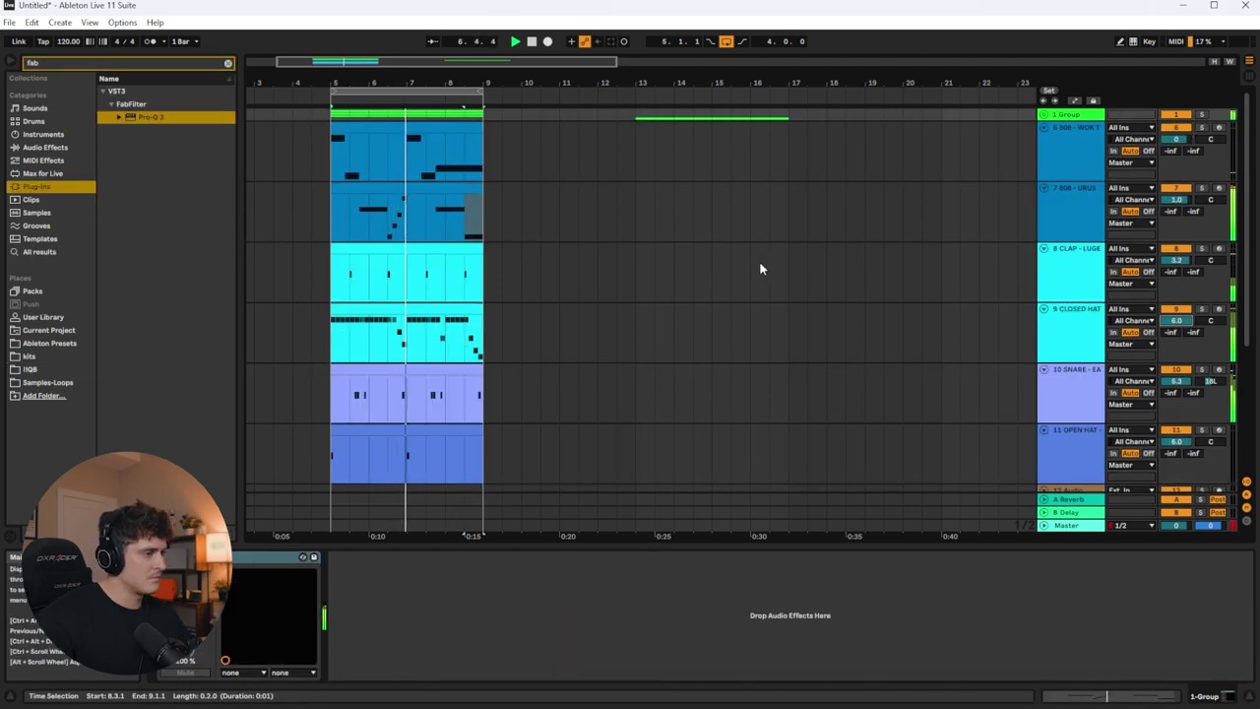
pyautogui.click(228, 63)
pyautogui.press('space')
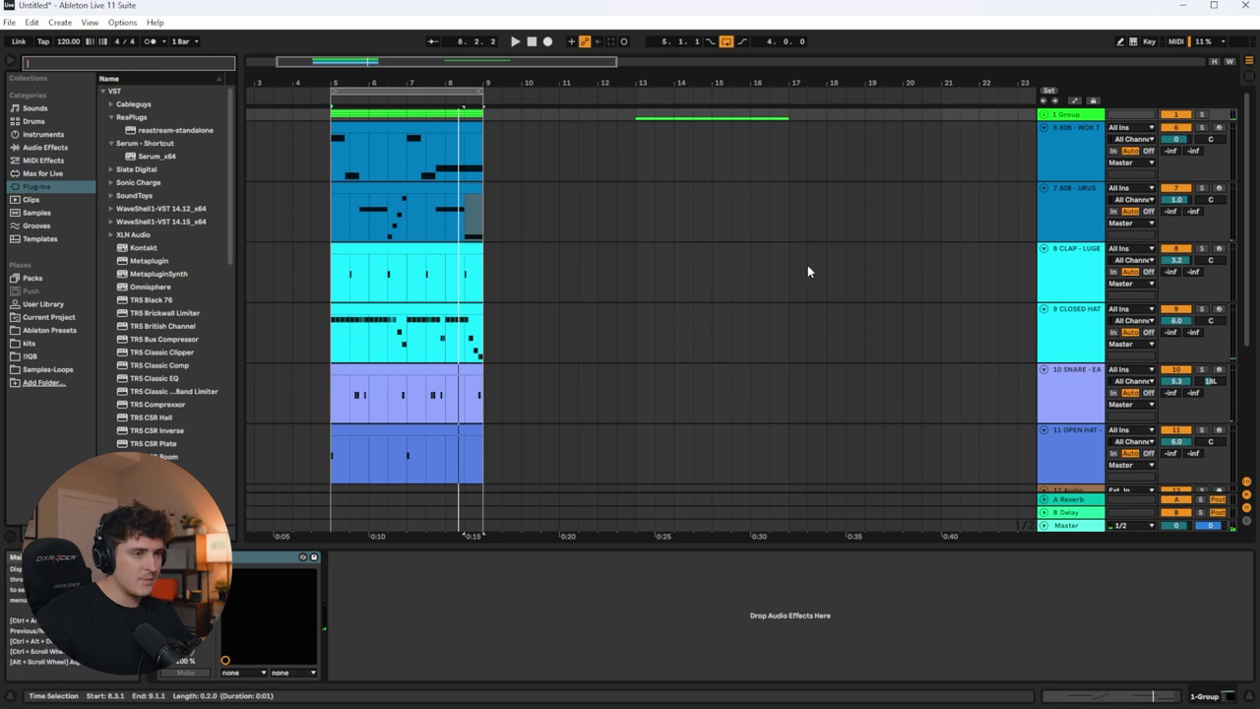
# Step: Load the KICK - RETRO sample on a new MIDI track with a four-bar clip and set its sampler volume to -0.57 dB while soloed
pyautogui.hotkey('ctrl', 'shift', 't')
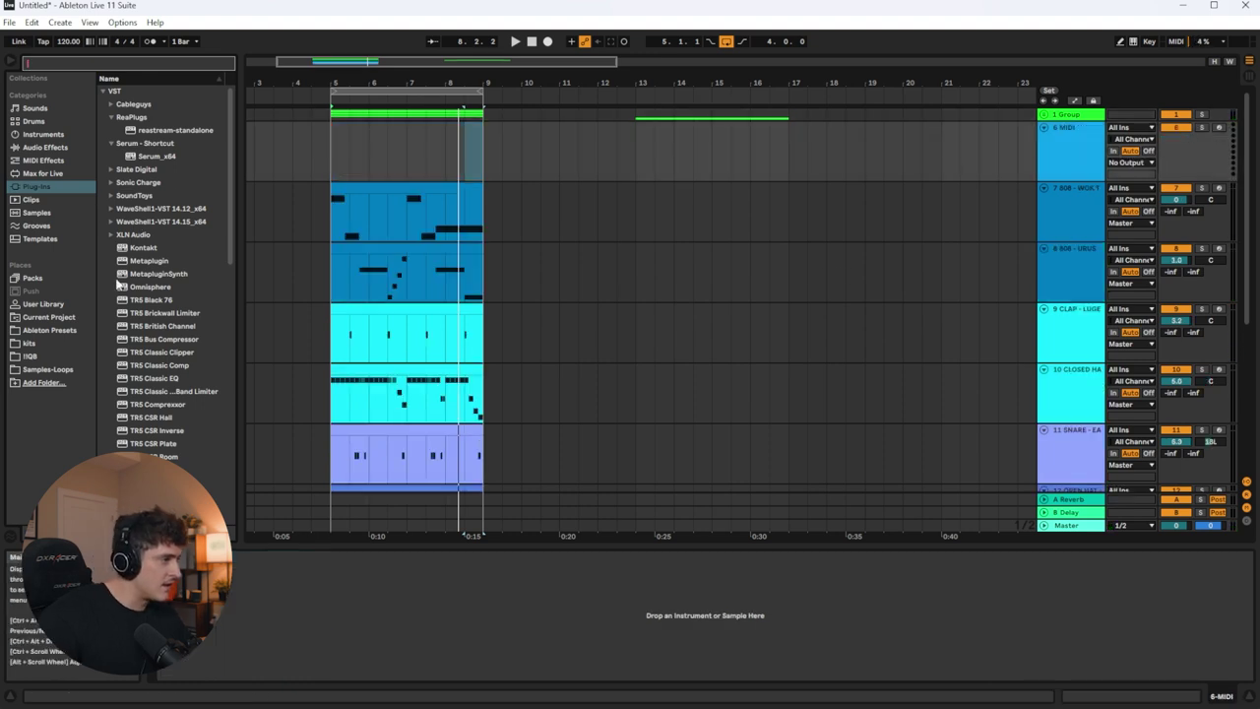
pyautogui.click(44, 347)
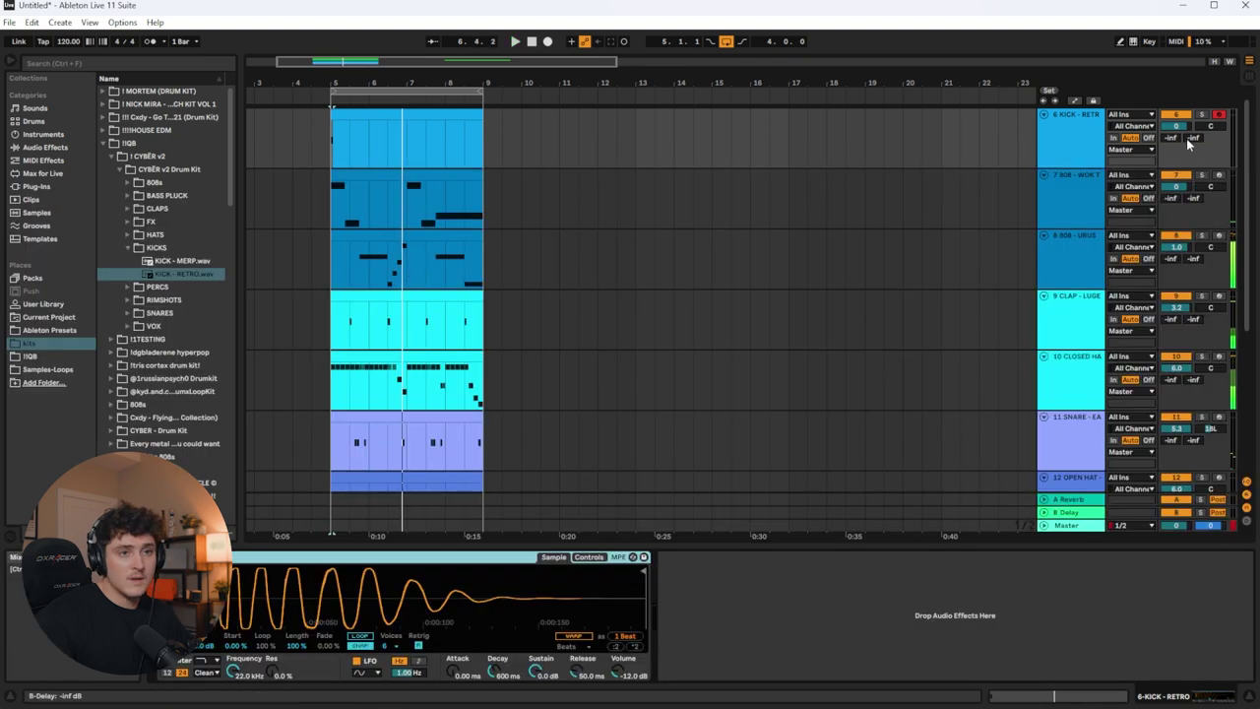
pyautogui.click(1201, 116)
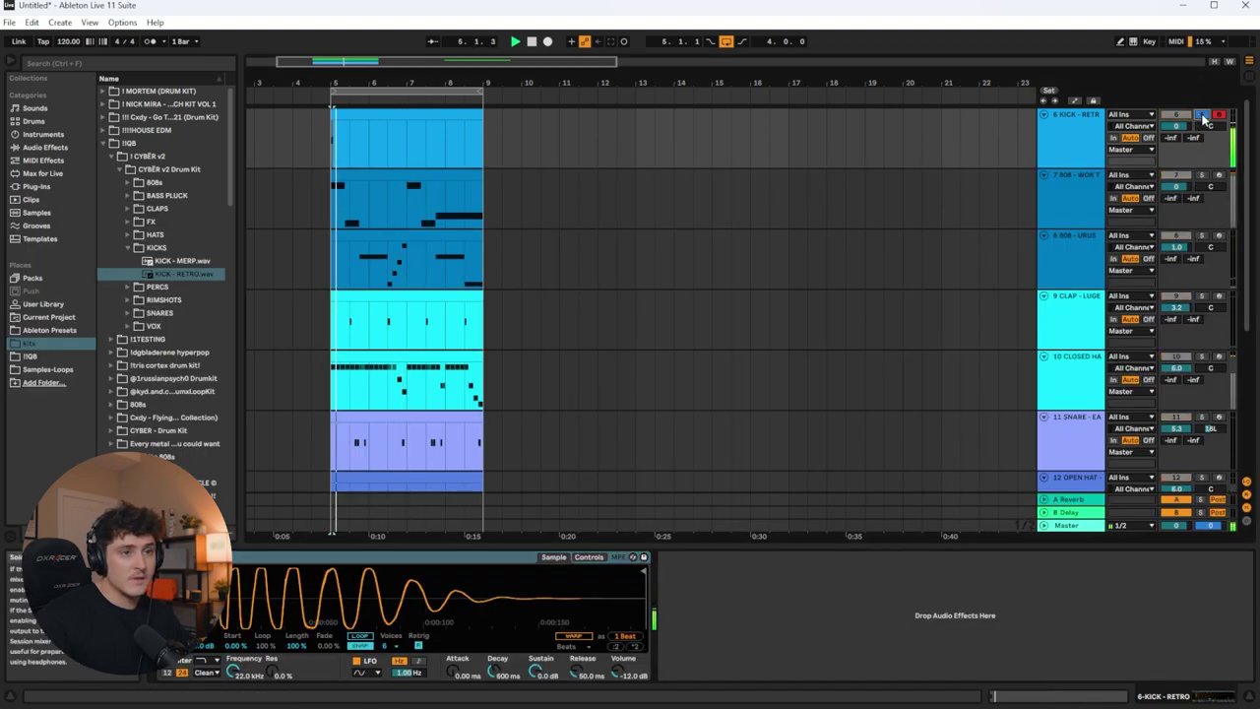
pyautogui.moveTo(618, 673); pyautogui.dragTo(618, 630)
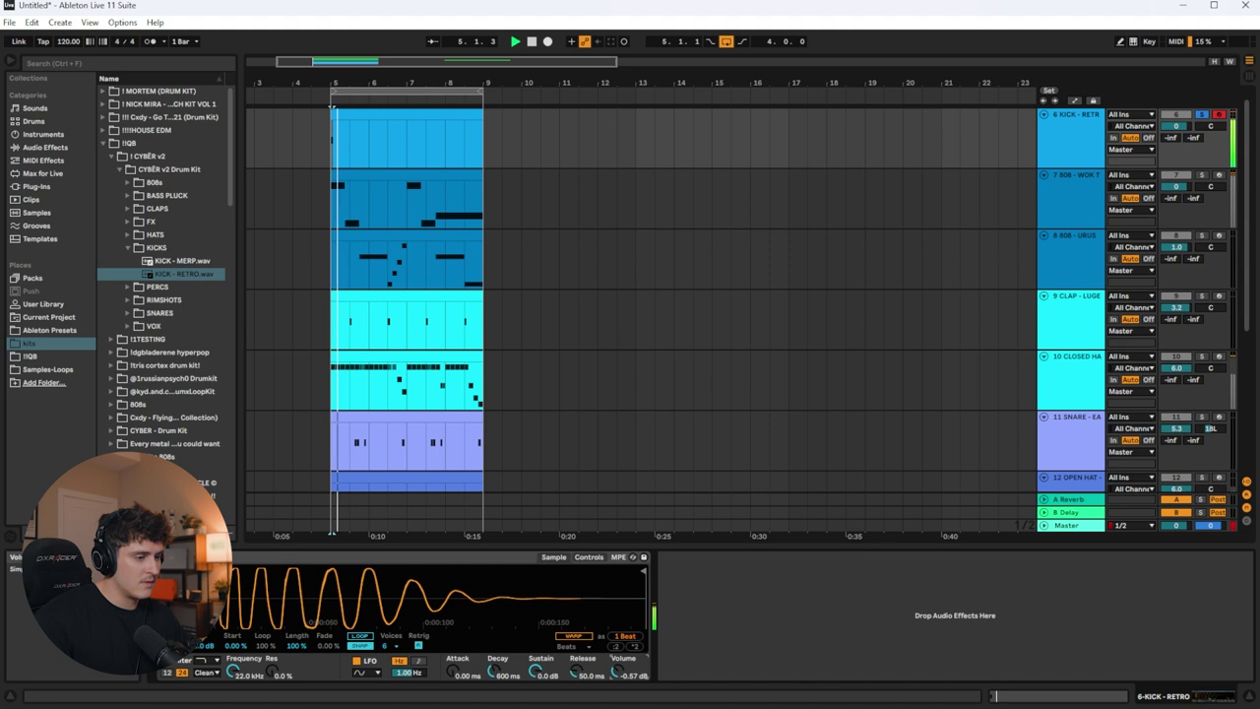
pyautogui.click(1201, 115)
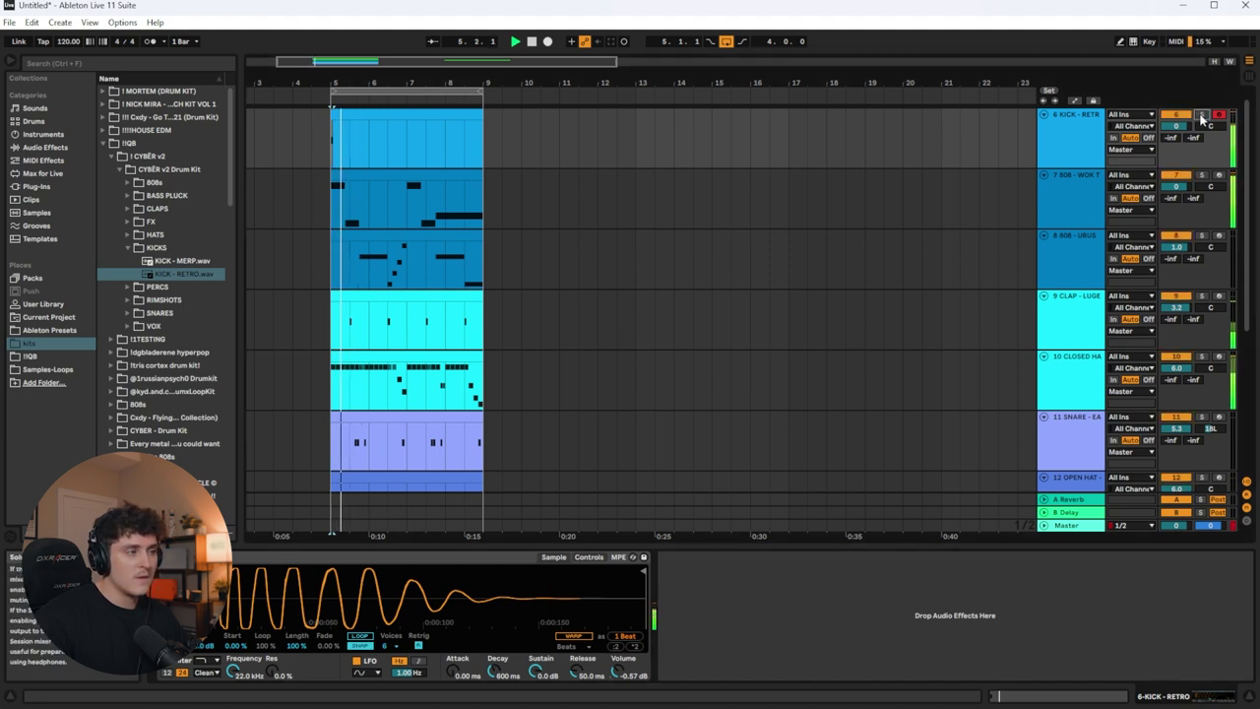
# Step: Place C3 kick hits at 1.1.1, 1.2.3 and 1.4.1 and duplicate the two-bar pattern into bars 3 and 4
pyautogui.doubleClick(365, 118)
pyautogui.press('space')
pyautogui.doubleClick(354, 549)
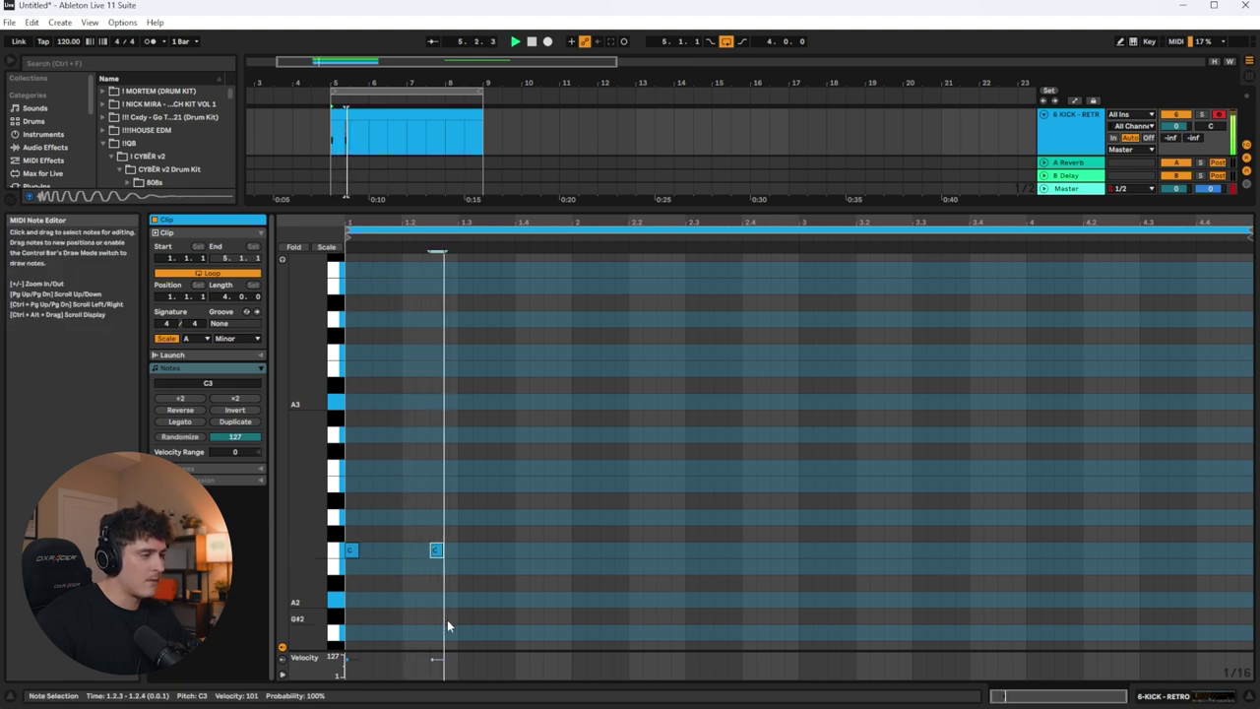
pyautogui.doubleClick(522, 550)
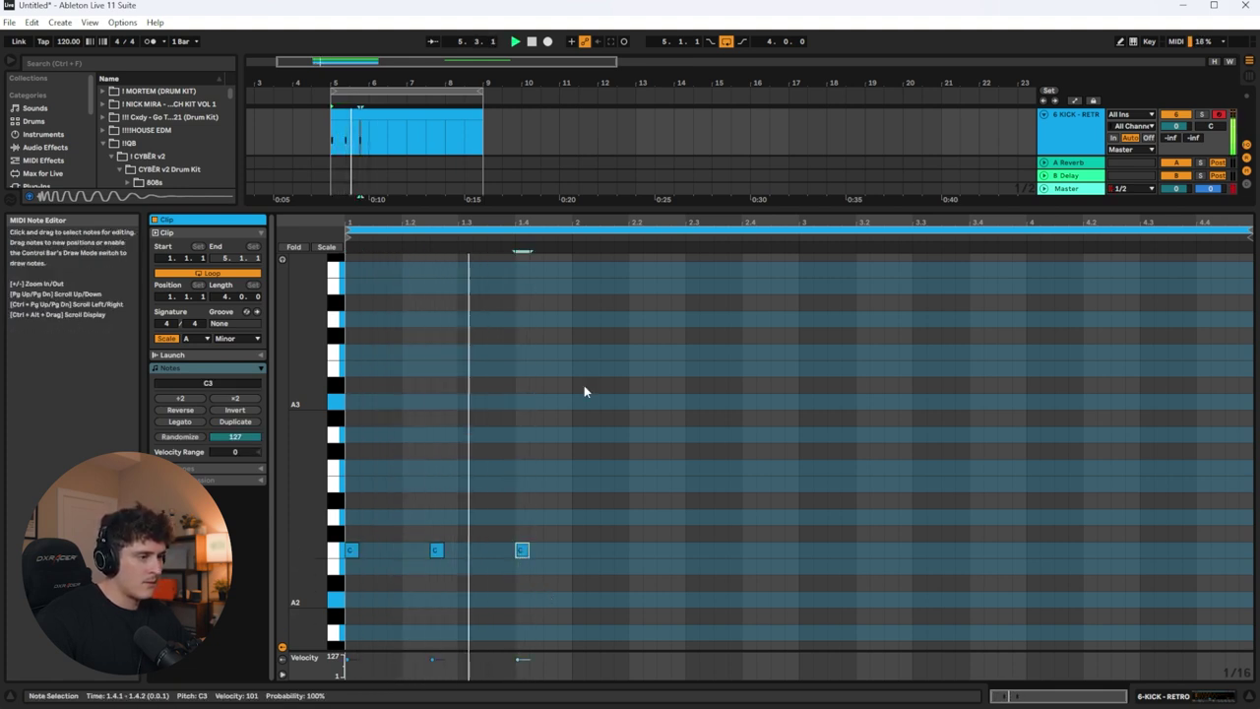
pyautogui.moveTo(795, 552); pyautogui.dragTo(348, 557)
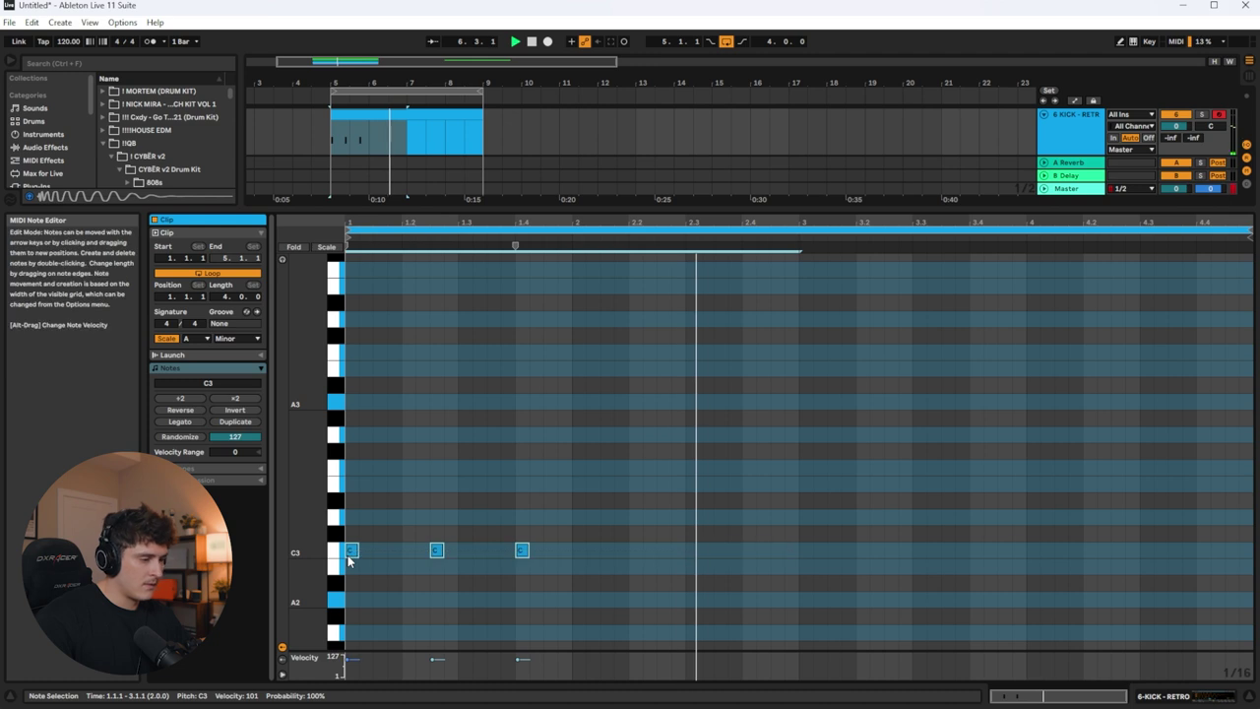
pyautogui.hotkey('ctrl', 'd')
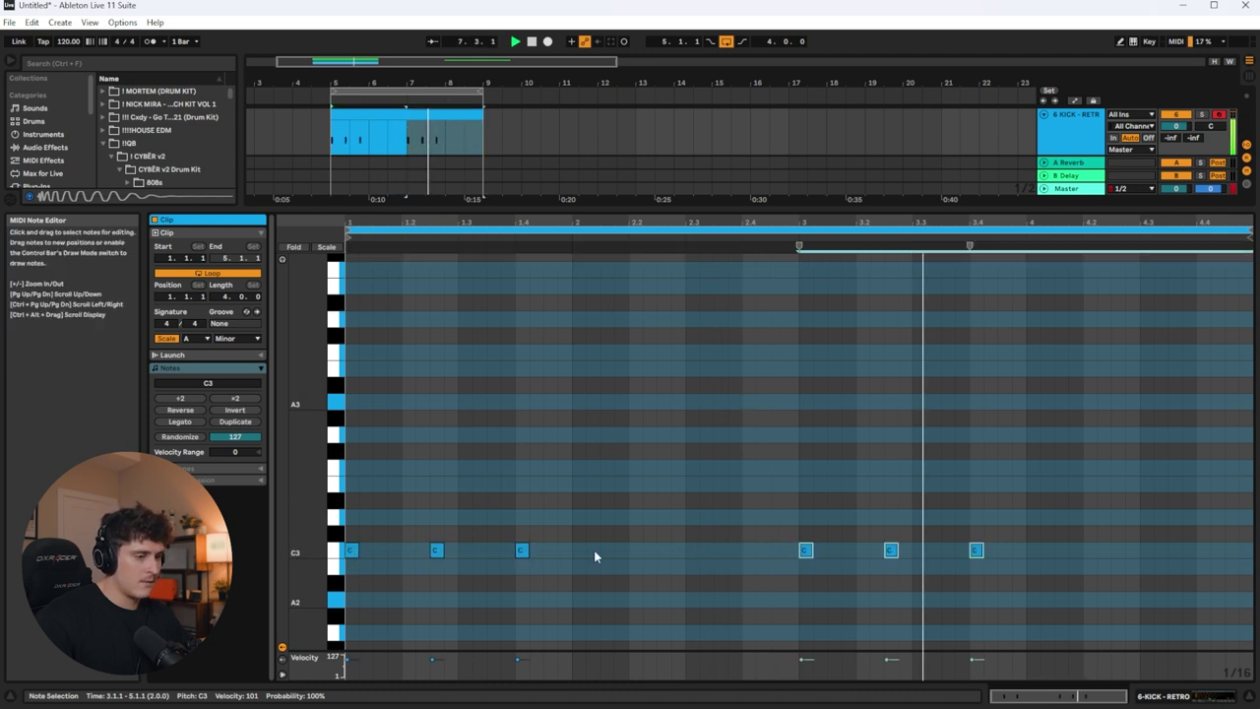
# Step: Transpose all six kick notes in the clip down from C3 to B2
pyautogui.moveTo(1019, 589); pyautogui.dragTo(344, 247)
pyautogui.moveTo(350, 551); pyautogui.dragTo(355, 569)
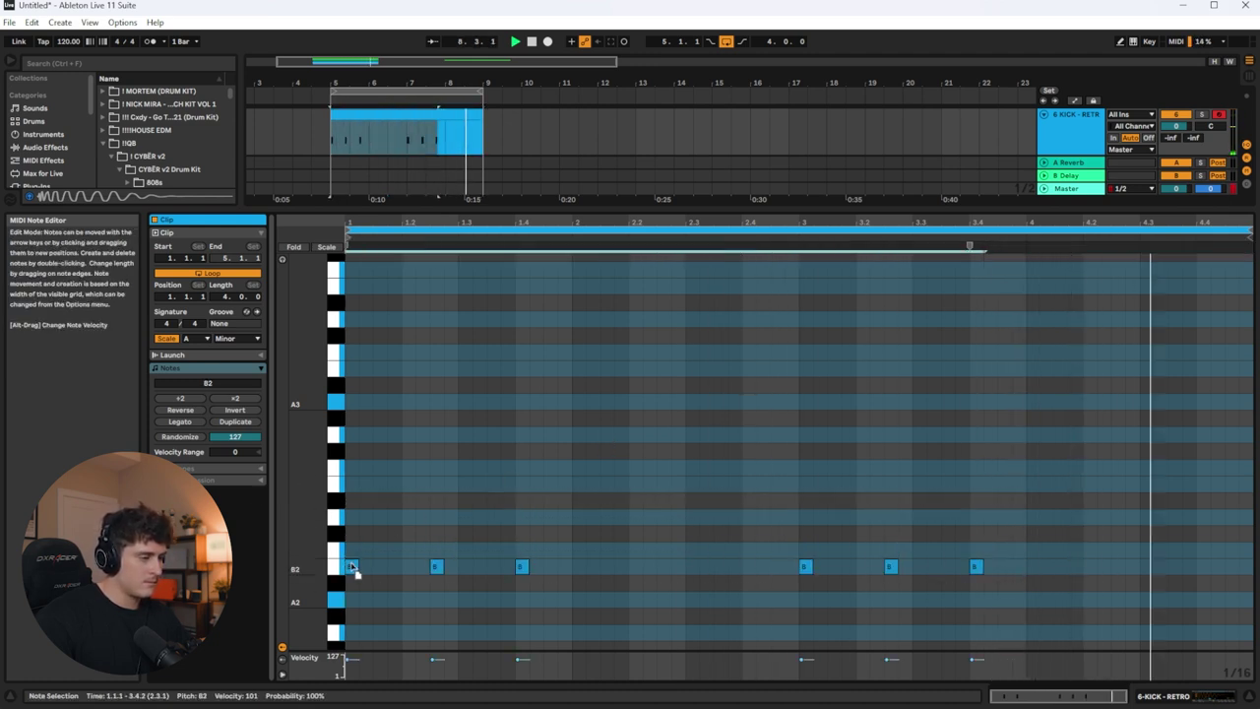
pyautogui.rightClick(439, 469)
pyautogui.click(383, 457)
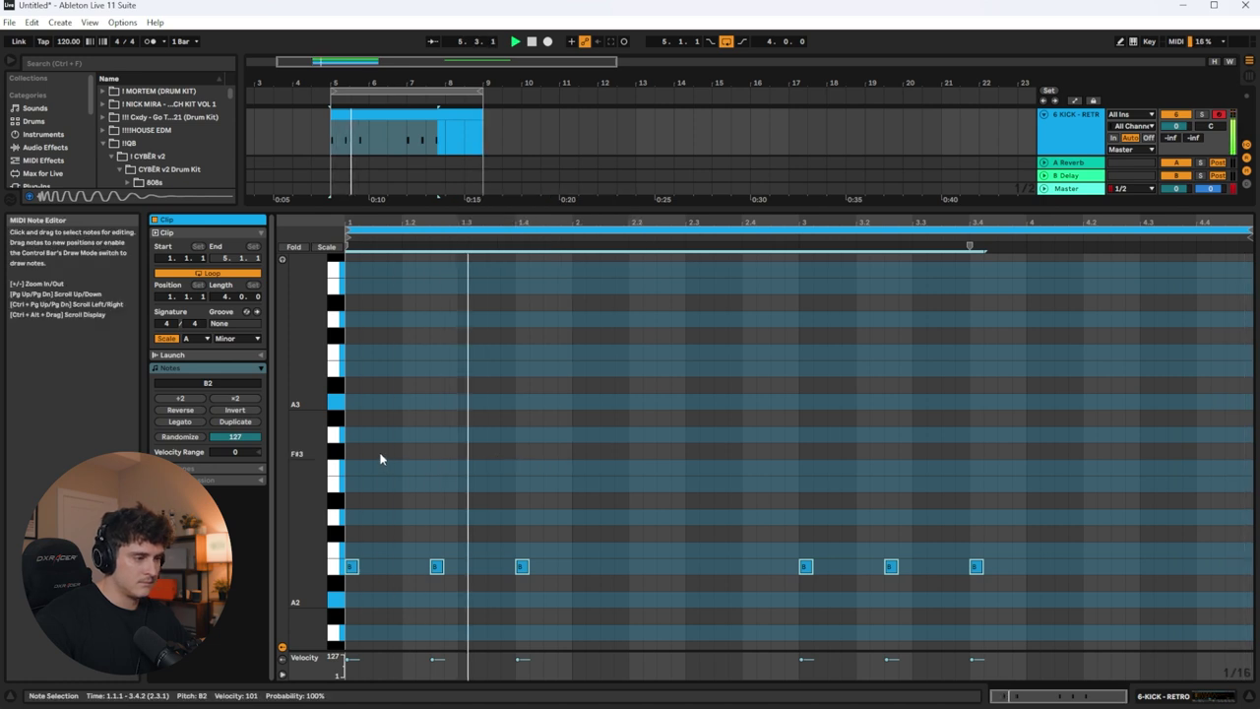
# Step: Add B2 kick hits at 2.4.3 and 4.4.3 in the kick clip
pyautogui.rightClick(489, 476)
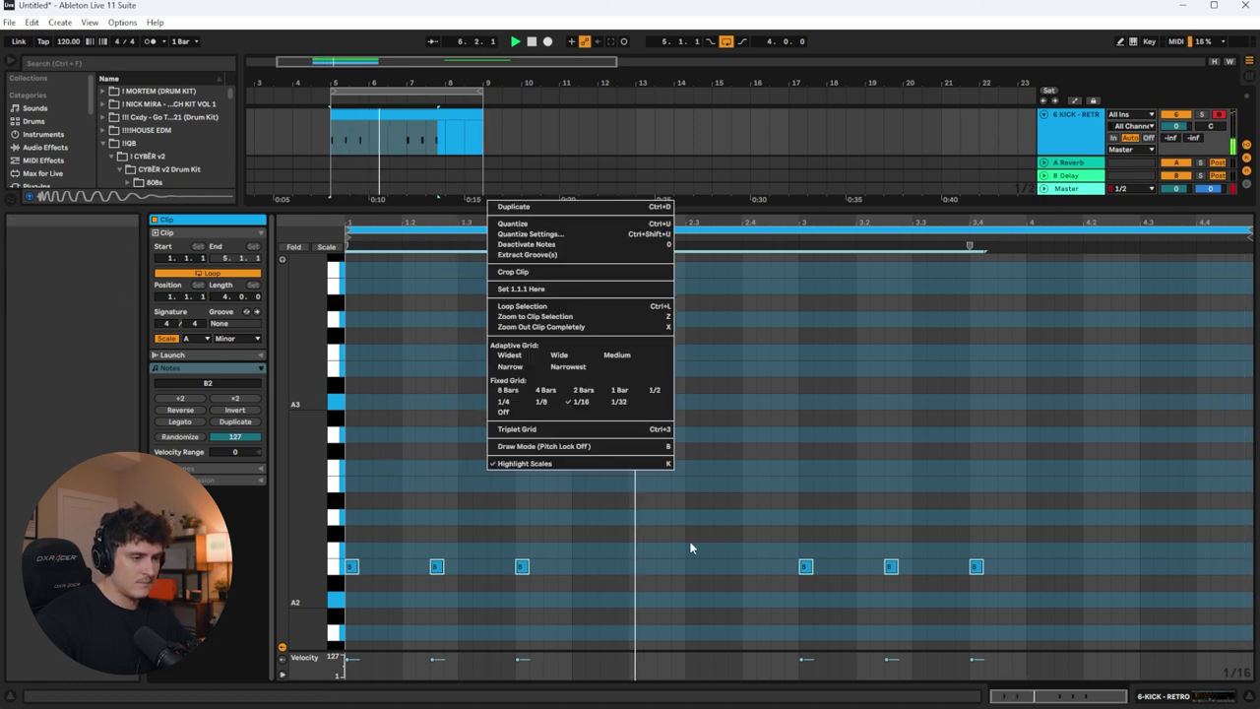
pyautogui.click(771, 574)
pyautogui.doubleClick(773, 571)
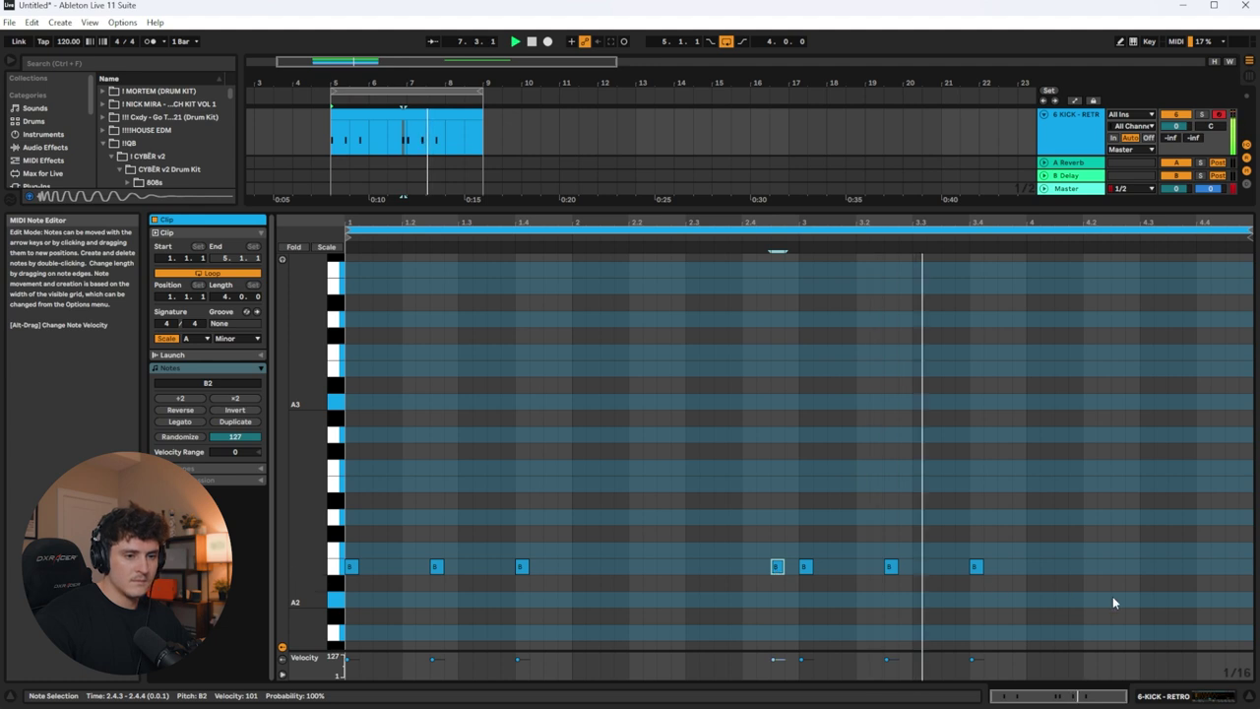
pyautogui.doubleClick(1229, 568)
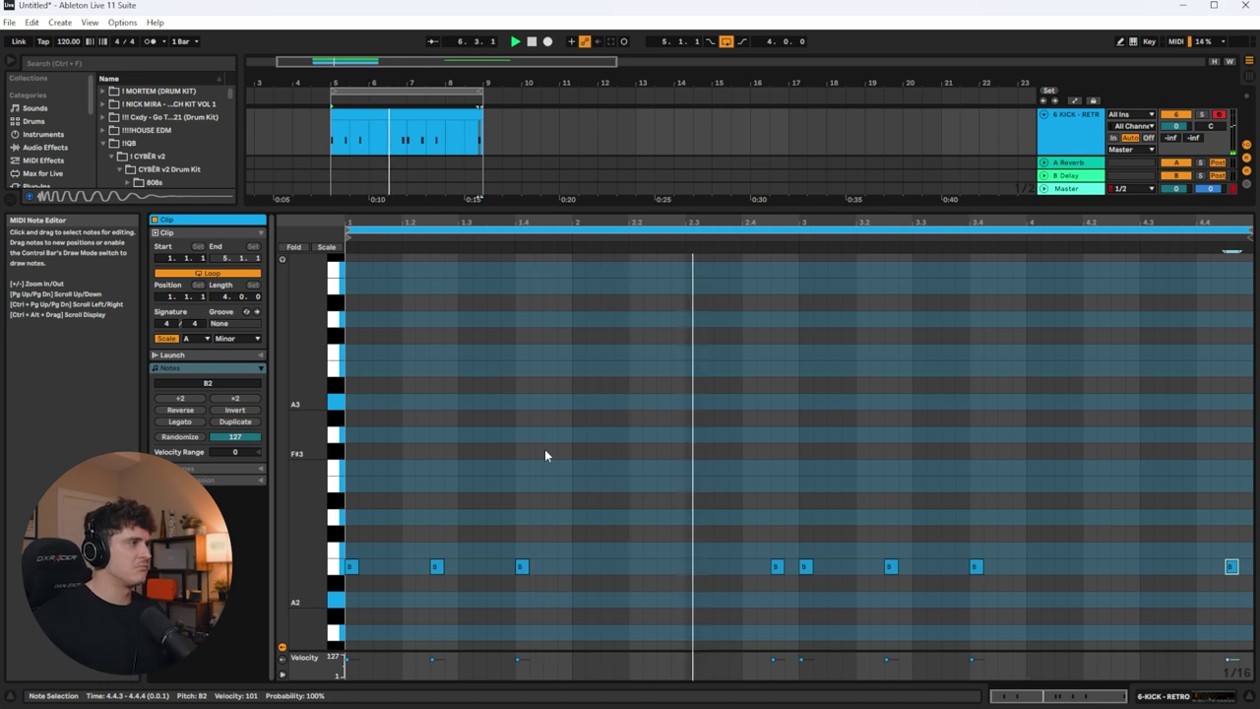
# Step: Set the project tempo to 128 BPM, return to the kick's device view and stop playback
pyautogui.moveTo(68, 41); pyautogui.dragTo(68, 30)
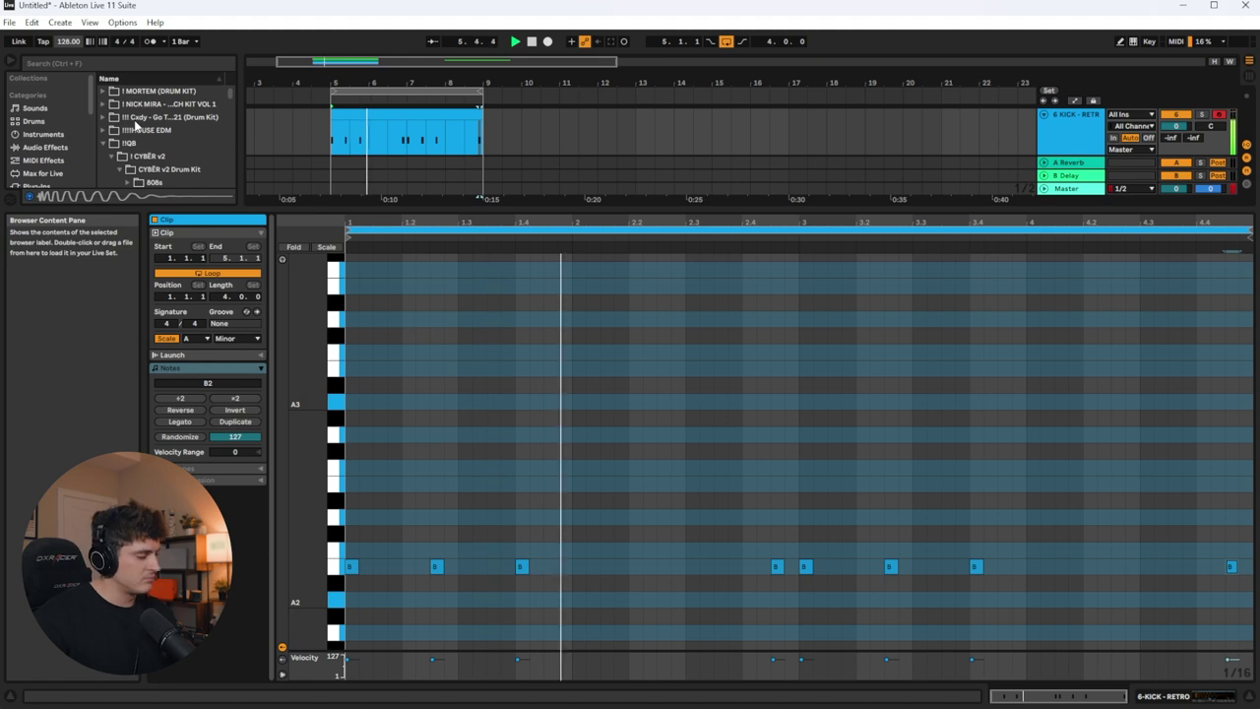
pyautogui.hotkey('shift', 'Tab')
pyautogui.press('space')
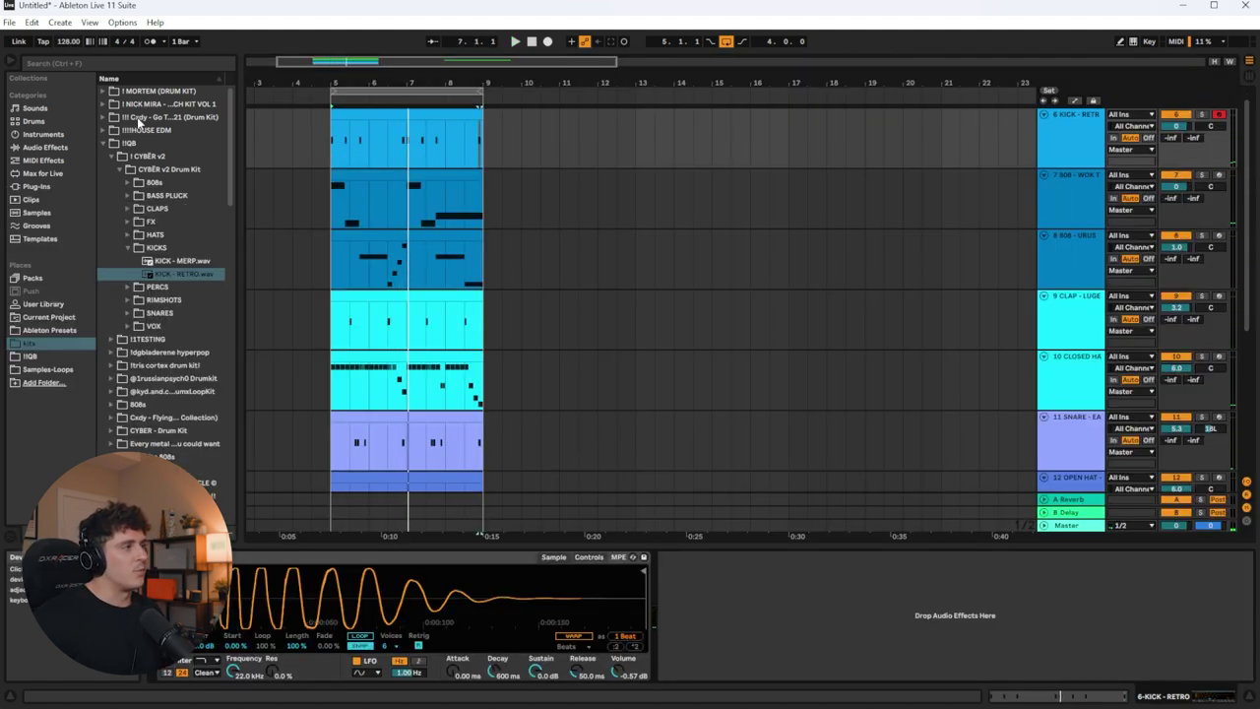
# Step: Group the tracks from the kick through the open hat, name the group Drums and fold it
pyautogui.hotkey('ctrl', 'g')
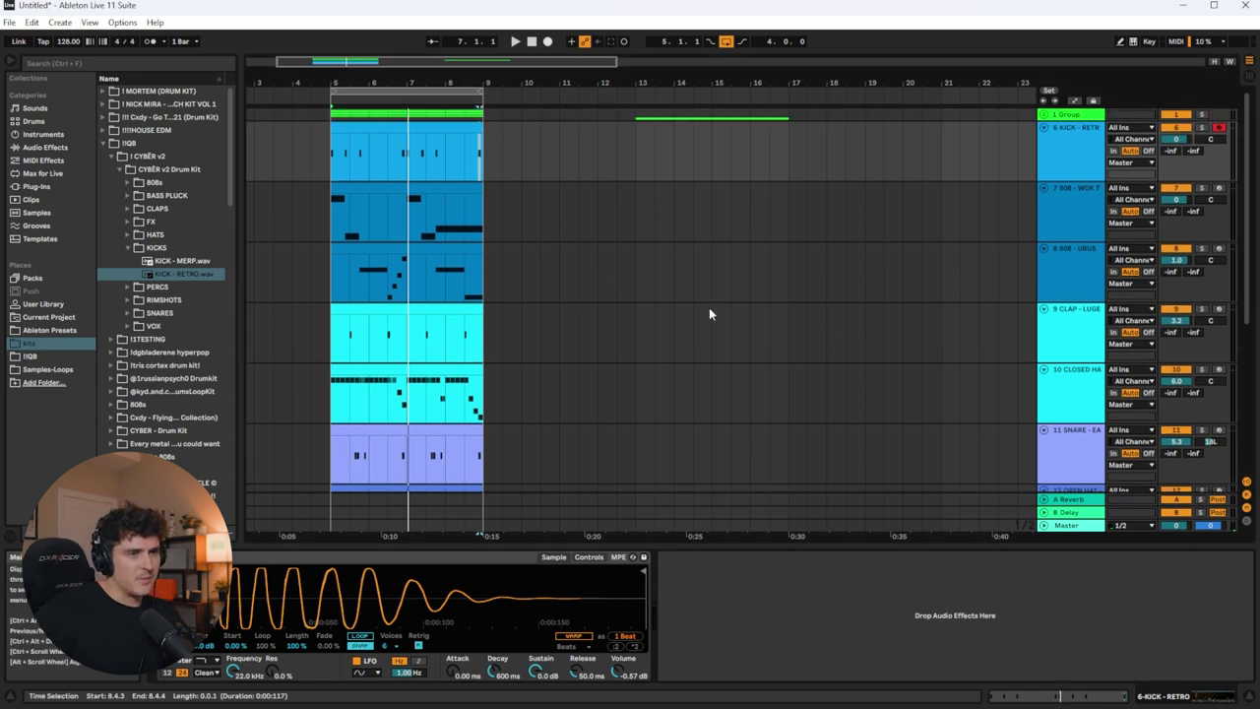
pyautogui.scroll(-3, 1034, 295)
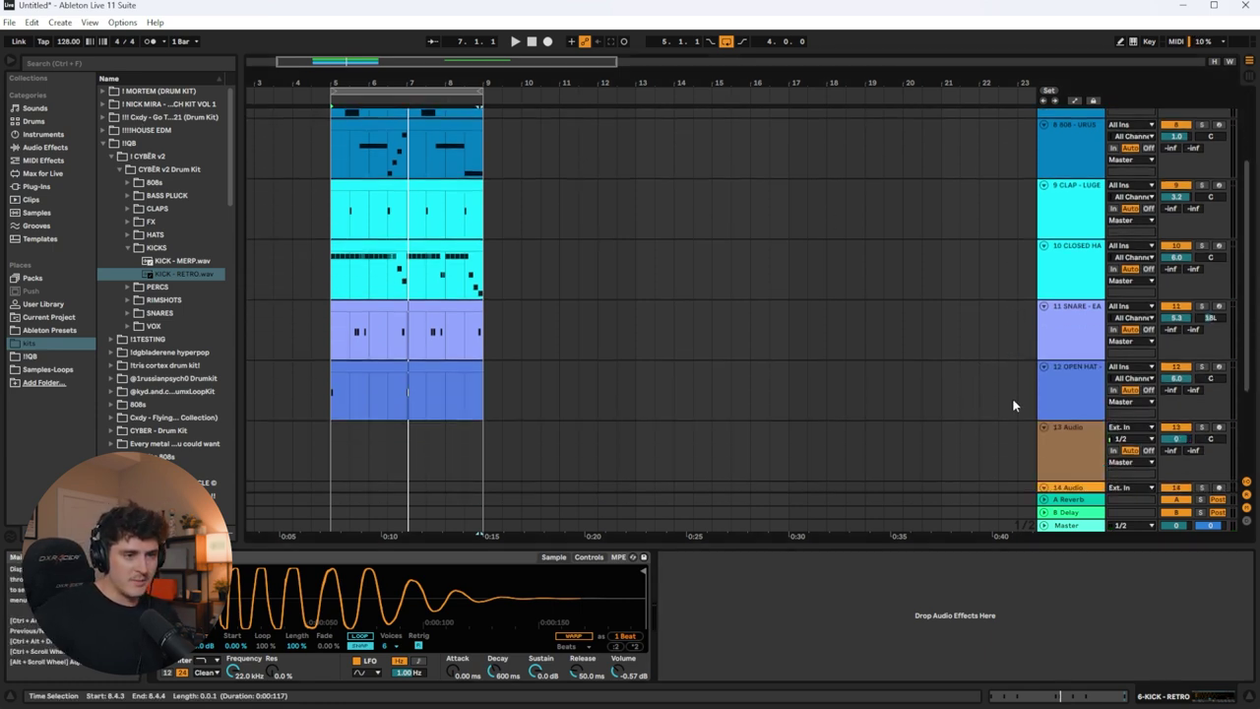
pyautogui.keyDown('shift'); pyautogui.click(1067, 394); pyautogui.keyUp('shift')
# Step: Repeat the four-bar section across the arrangement from bar 1, leaving the Drums group empty for the first eight bars
pyautogui.moveTo(482, 170); pyautogui.dragTo(334, 119)
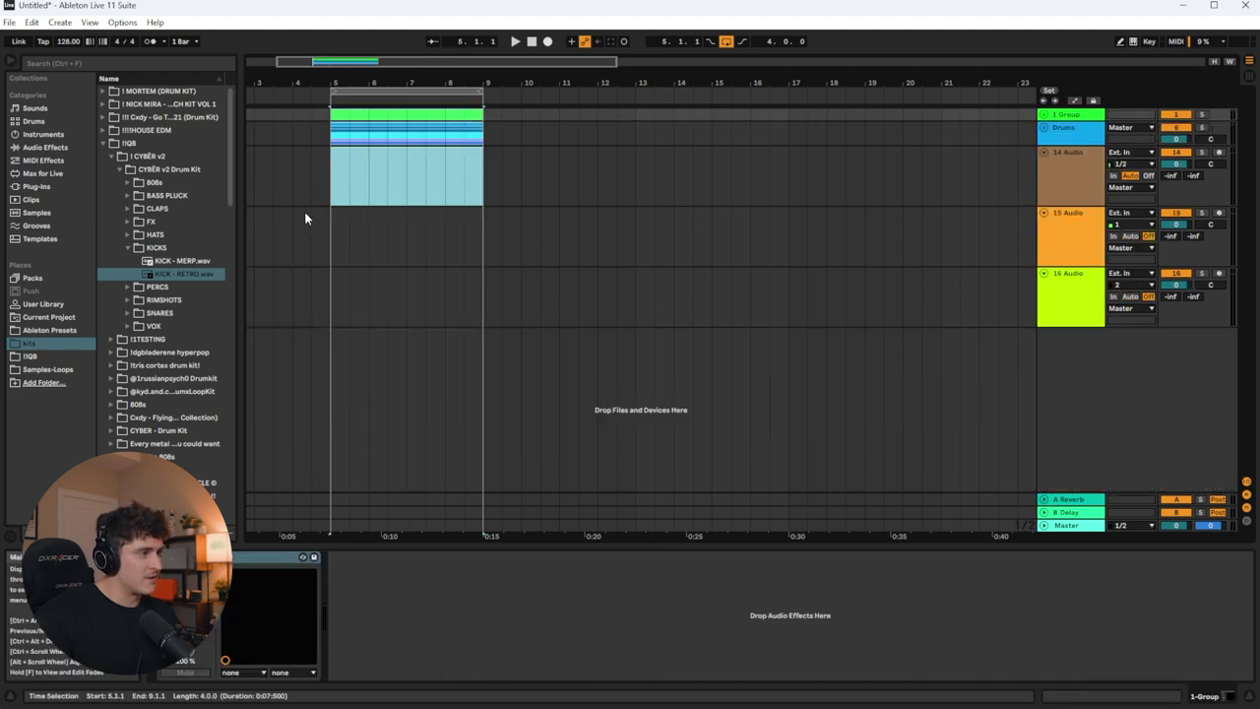
pyautogui.moveTo(342, 63); pyautogui.dragTo(311, 67)
pyautogui.moveTo(421, 132); pyautogui.dragTo(250, 168)
pyautogui.scroll(-3, 497, 298)
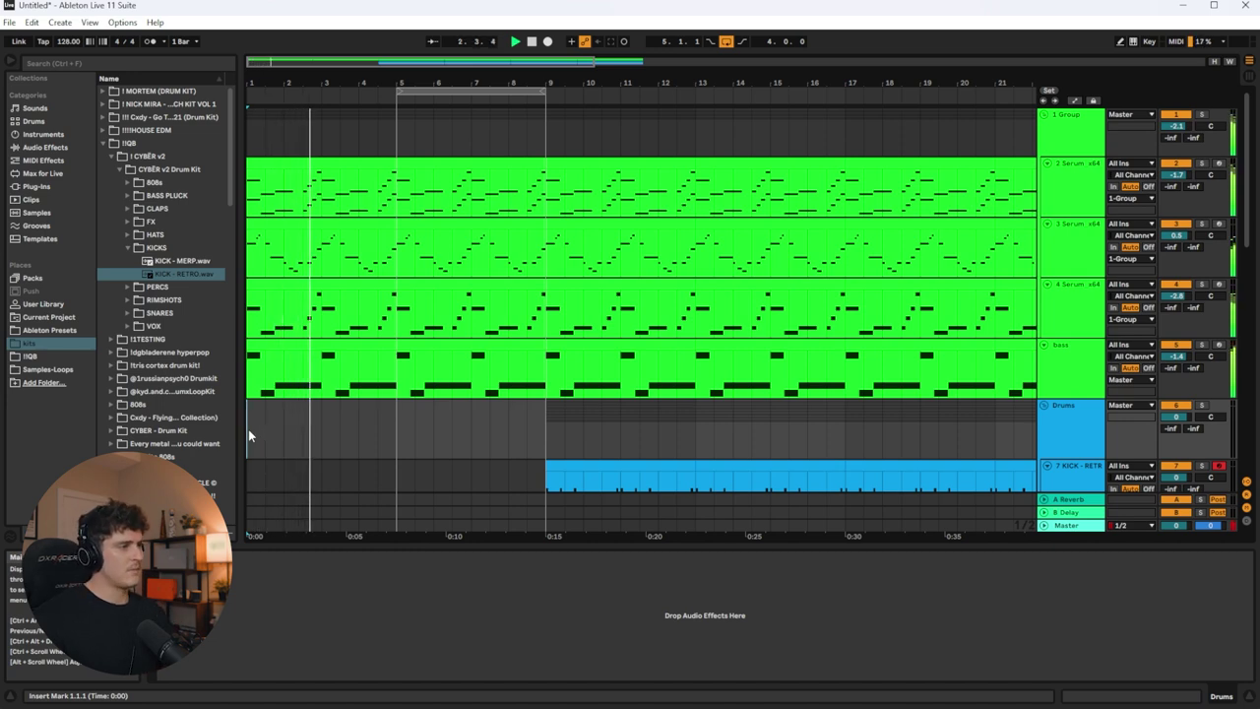
# Step: Delete the third Serum track's clips from bars 1 to 8 so its part starts at bar 9
pyautogui.click(314, 227)
pyautogui.click(322, 288)
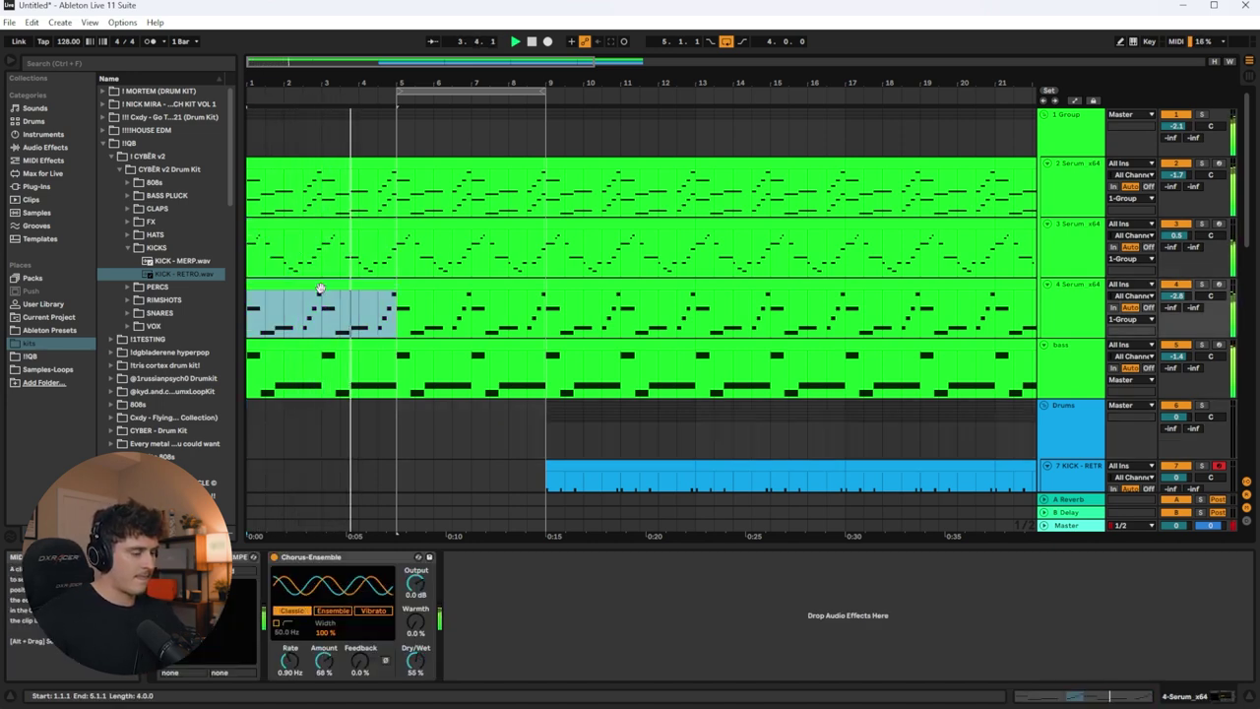
pyautogui.moveTo(349, 289); pyautogui.dragTo(461, 290)
pyautogui.scroll(-3, 462, 293)
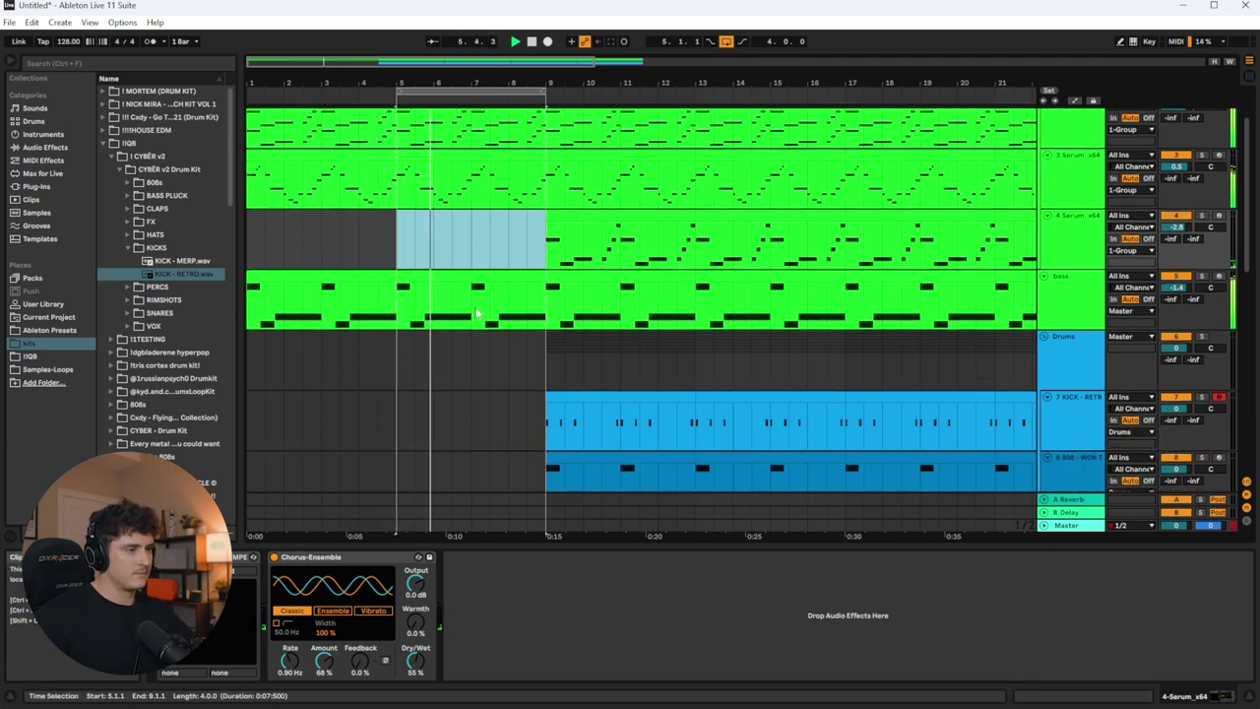
# Step: Select the bass track's clips from bar 9 onward, where the drums enter
pyautogui.click(570, 288)
pyautogui.click(582, 263)
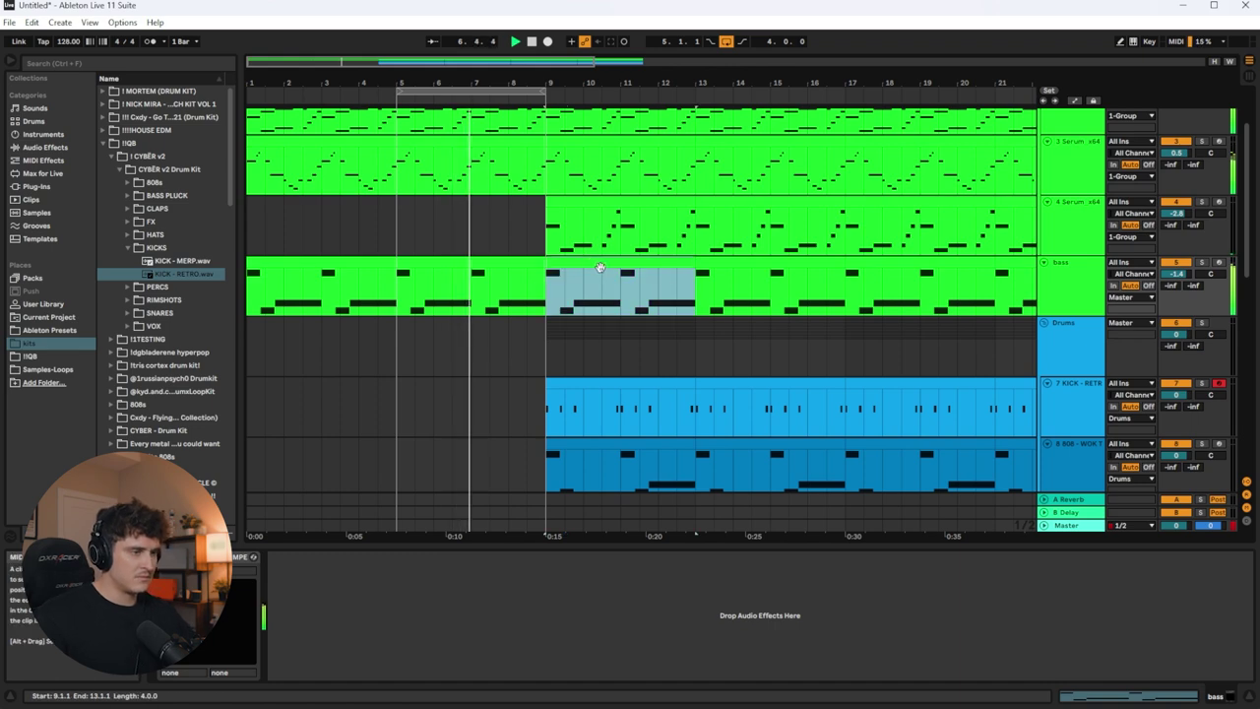
pyautogui.moveTo(600, 266); pyautogui.dragTo(715, 273)
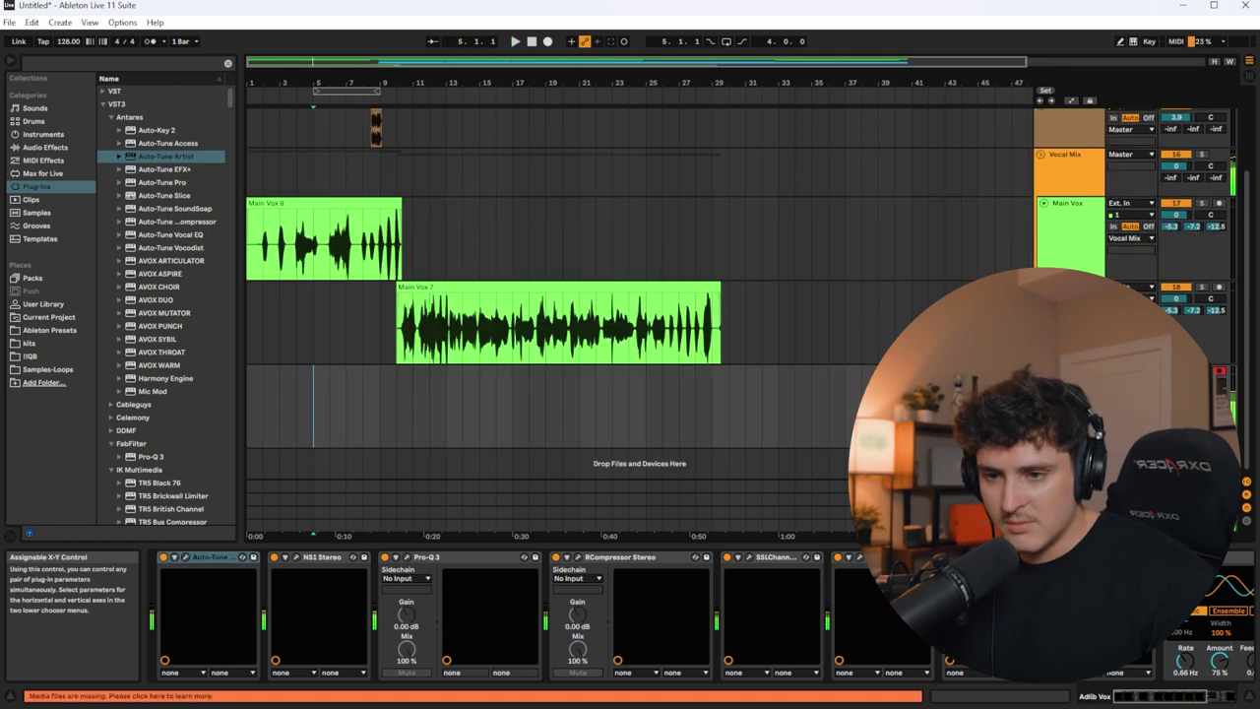
# Step: Set the Adlib Vox track's Chorus-Ensemble amount to 100% and record an ad-lib take from bar 1 to about bar 29
pyautogui.click(1073, 557)
pyautogui.hscroll(4, 1044, 612)
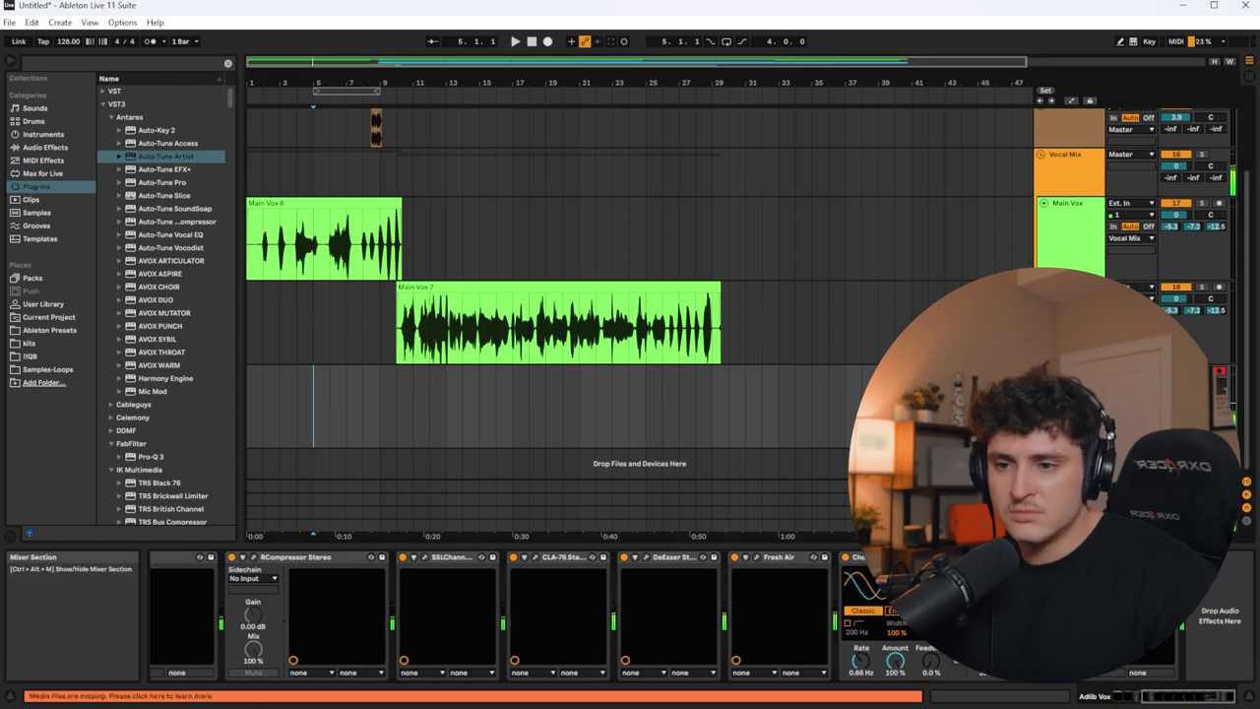
pyautogui.press('Home')
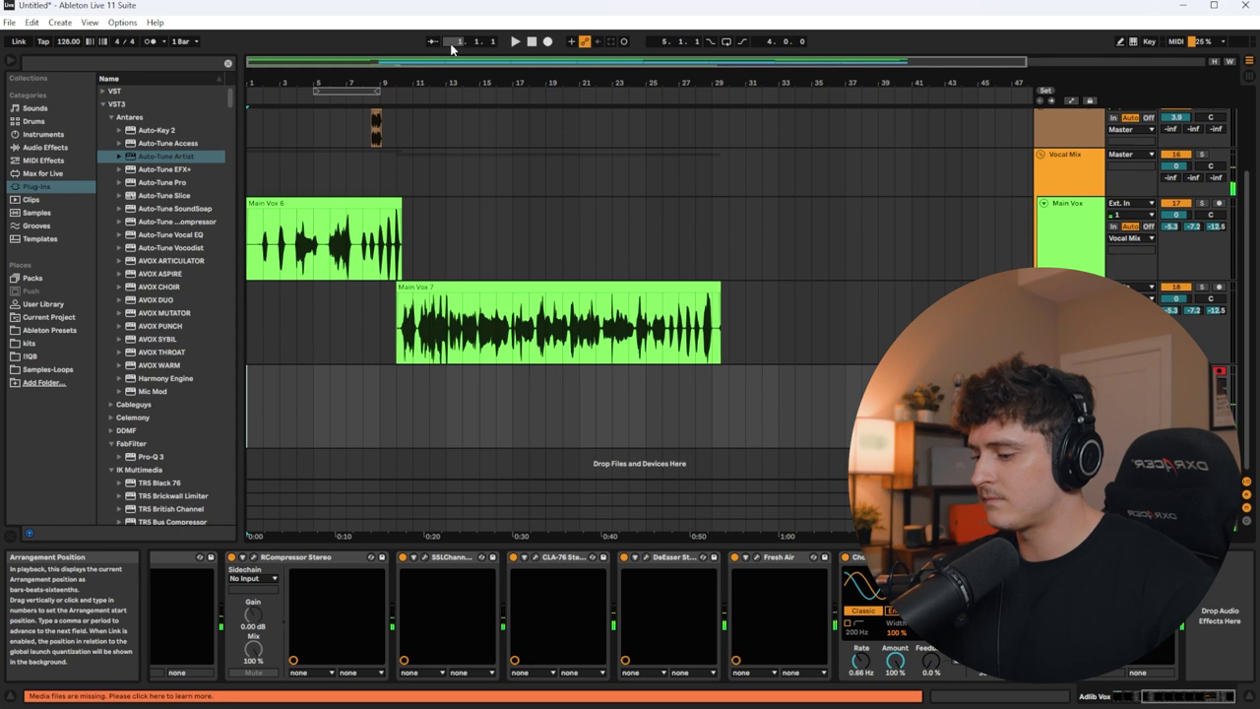
pyautogui.press('F9')
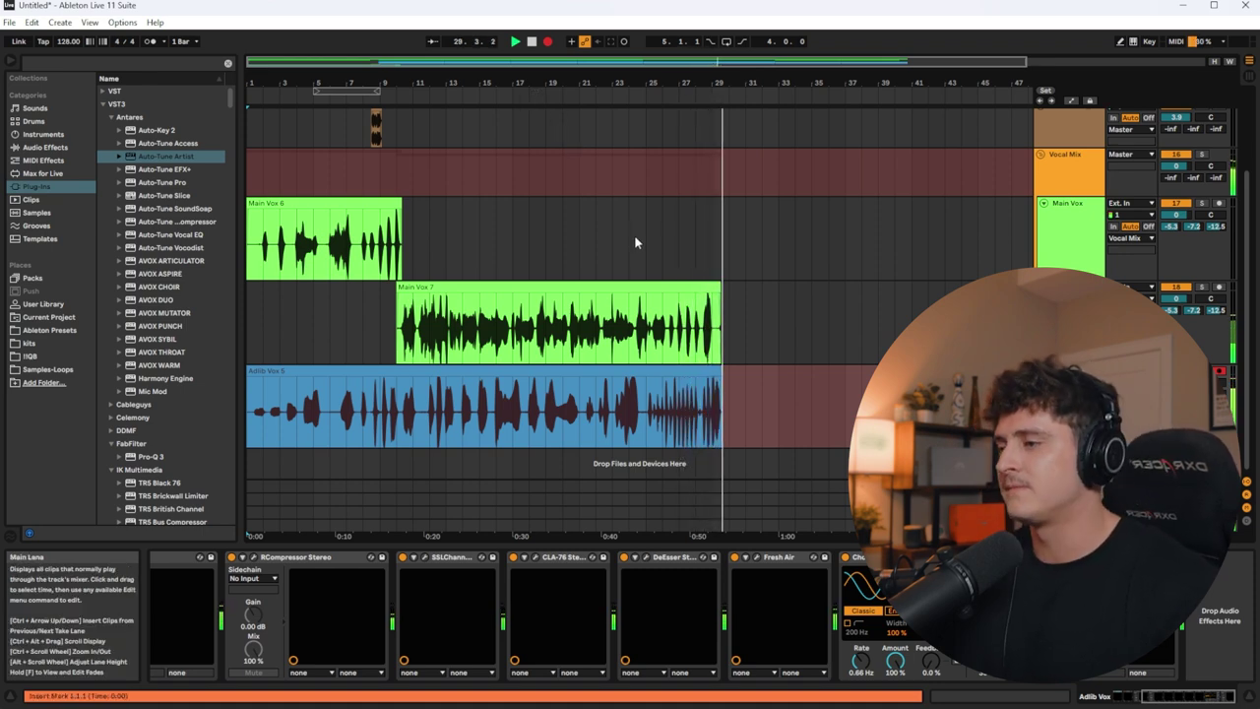
pyautogui.press('F9')
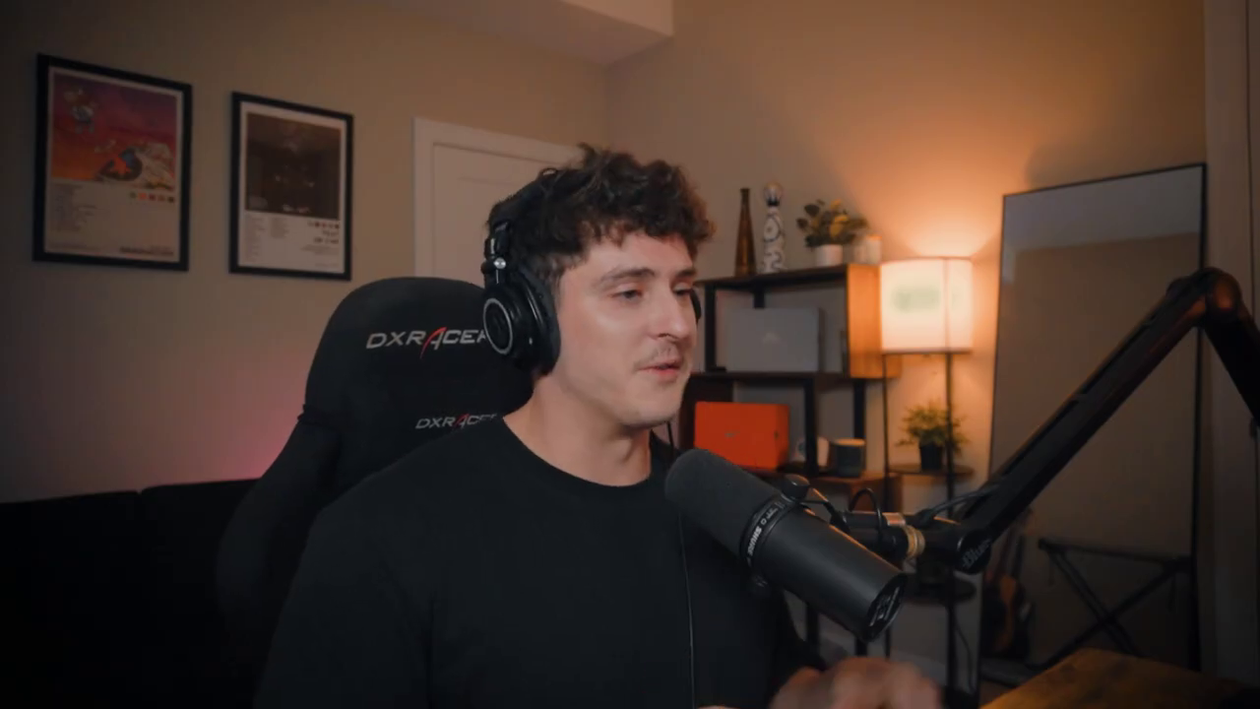